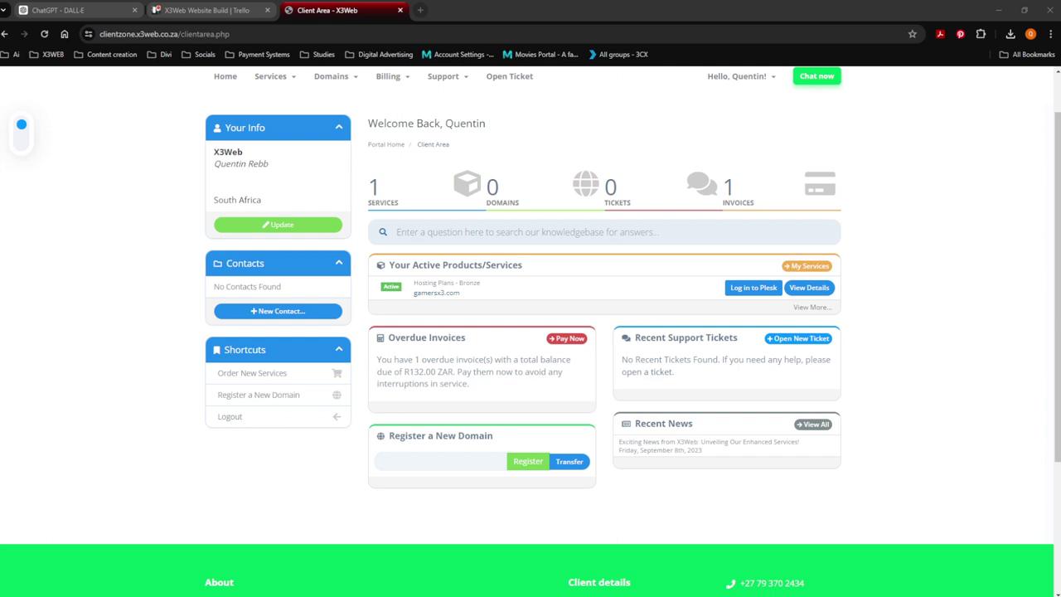
# Log in to the Plesk control panel from the gamersx3.com hosting plan in the client area
pyautogui.moveTo(177, 36); pyautogui.dragTo(102, 35)
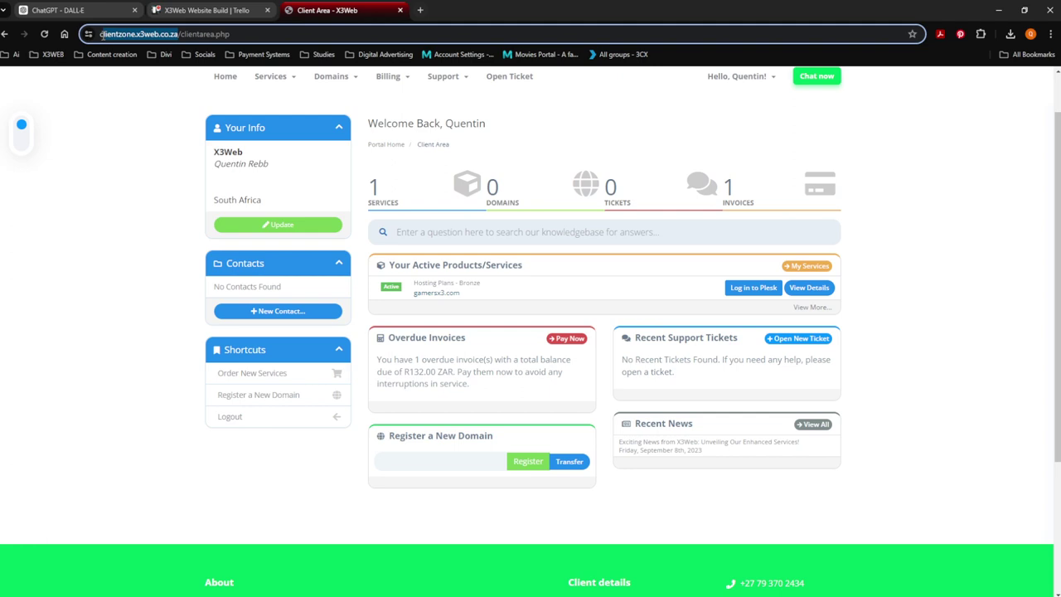
pyautogui.click(129, 203)
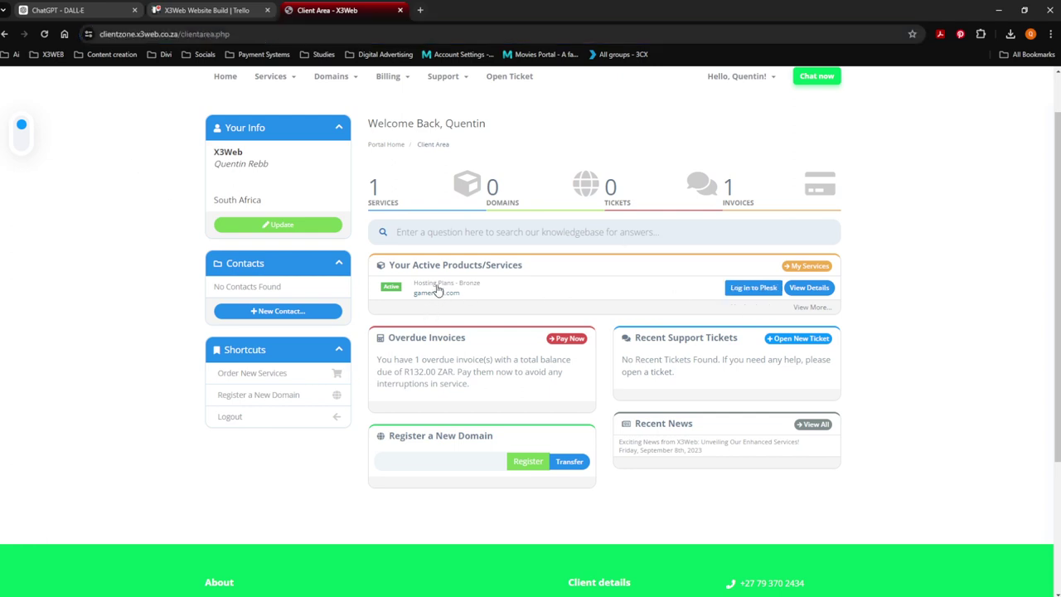
pyautogui.click(751, 289)
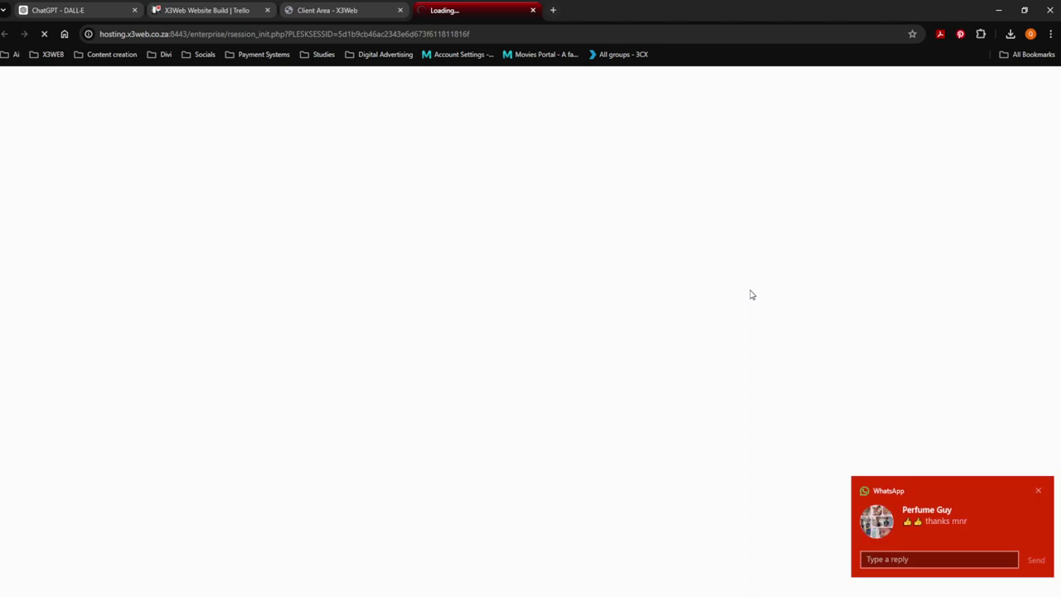
pyautogui.click(1038, 493)
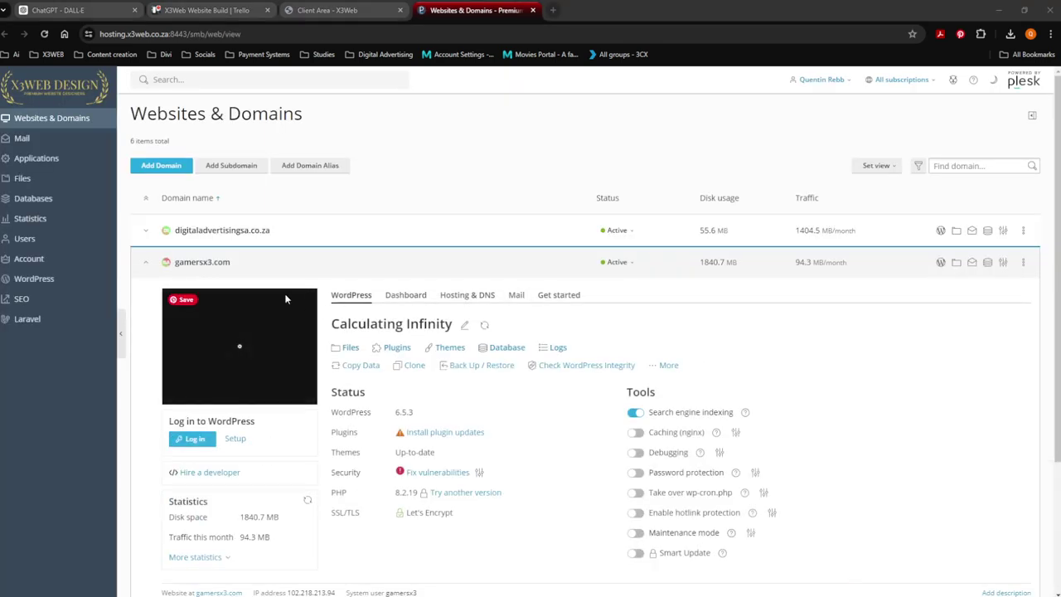
# Look through the gamersx3.com domain's management sections and log in to its WordPress admin
pyautogui.click(146, 262)
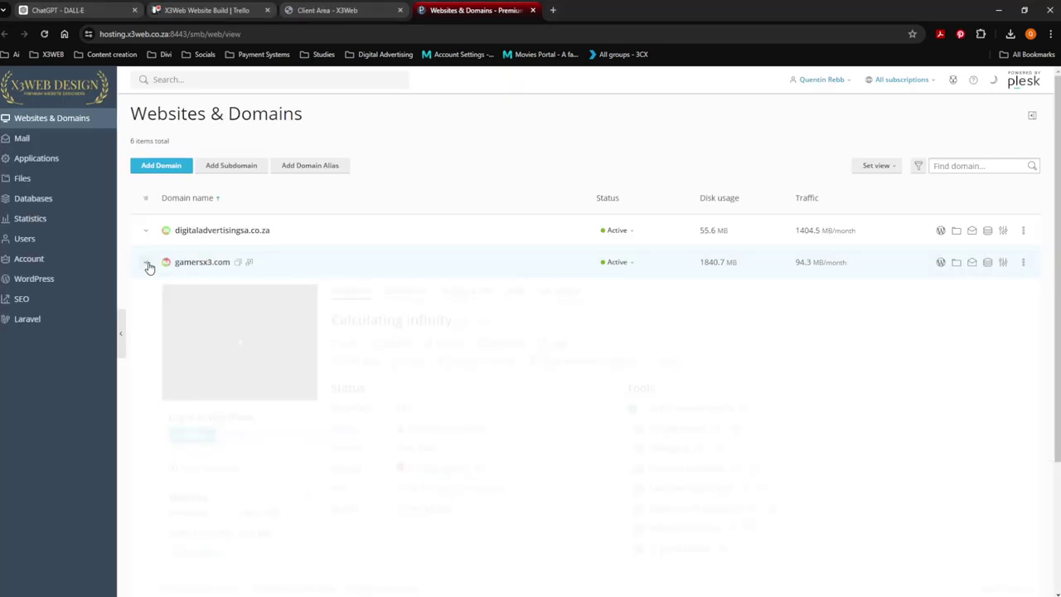
pyautogui.click(202, 262)
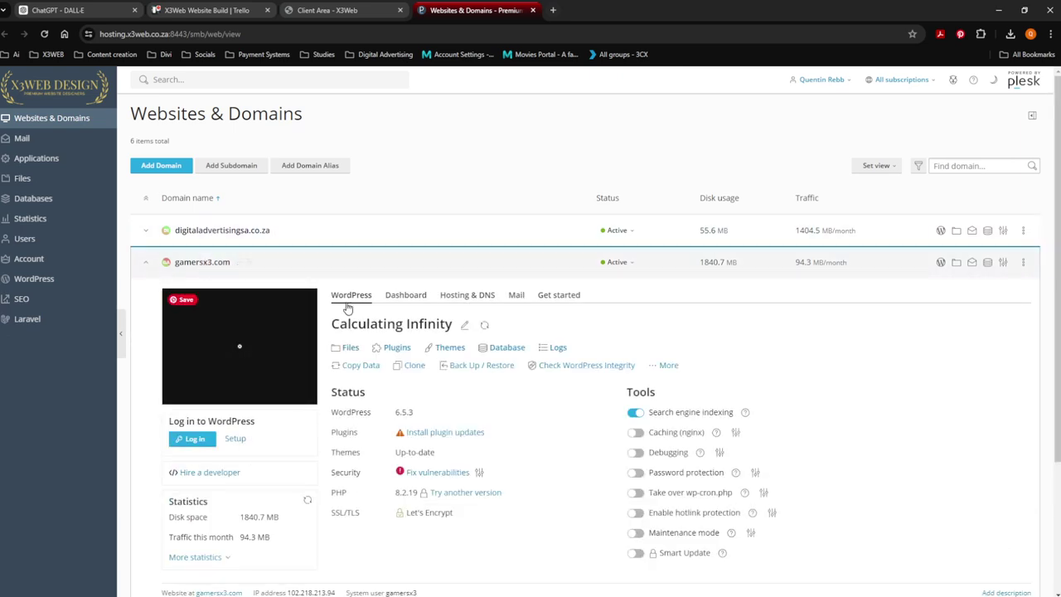
pyautogui.click(408, 298)
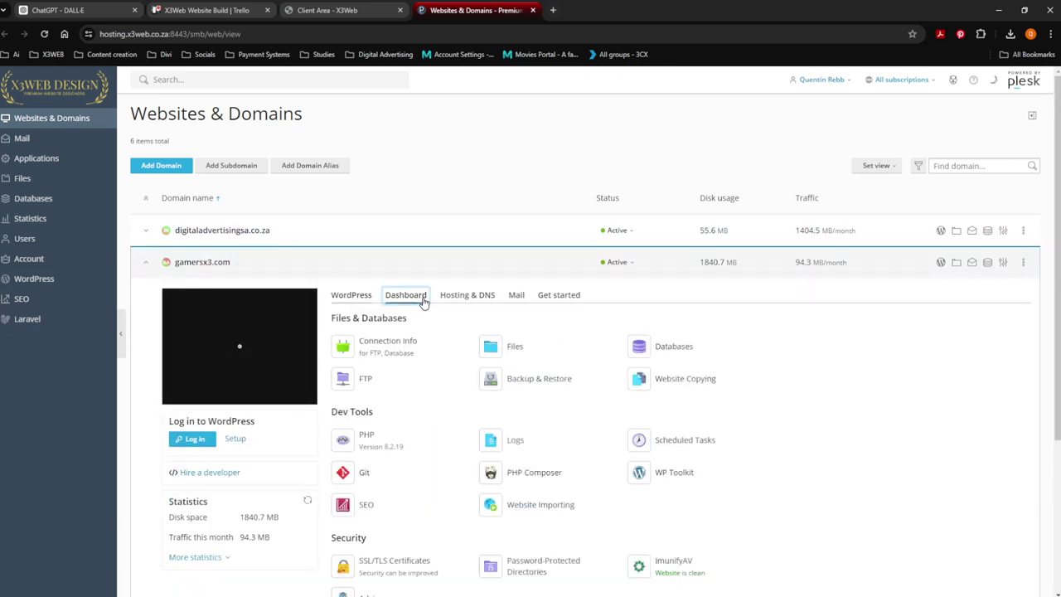
pyautogui.click(468, 297)
pyautogui.click(517, 297)
pyautogui.click(553, 296)
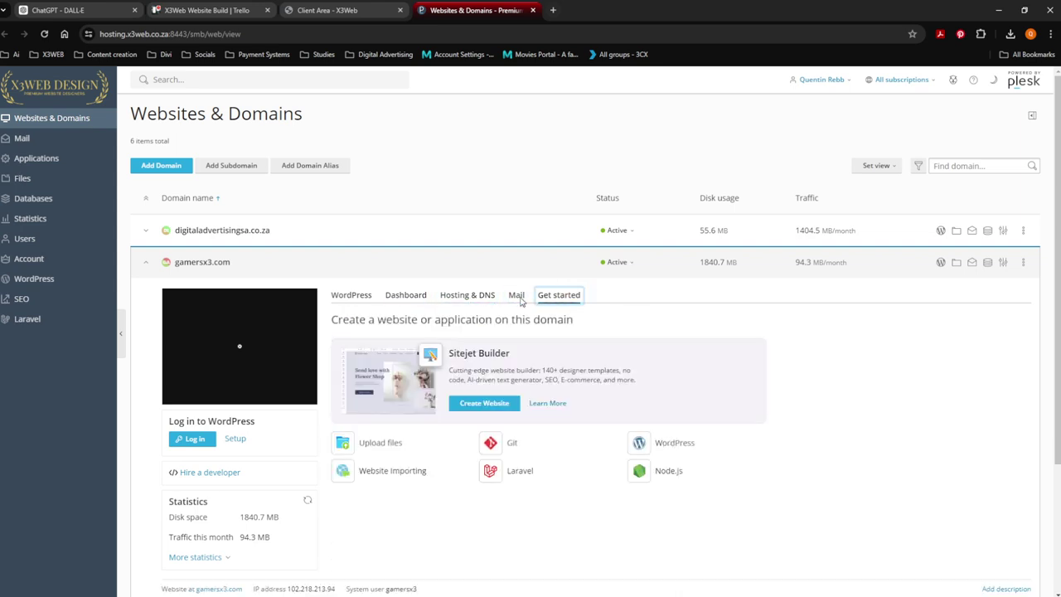
pyautogui.click(353, 297)
pyautogui.click(193, 438)
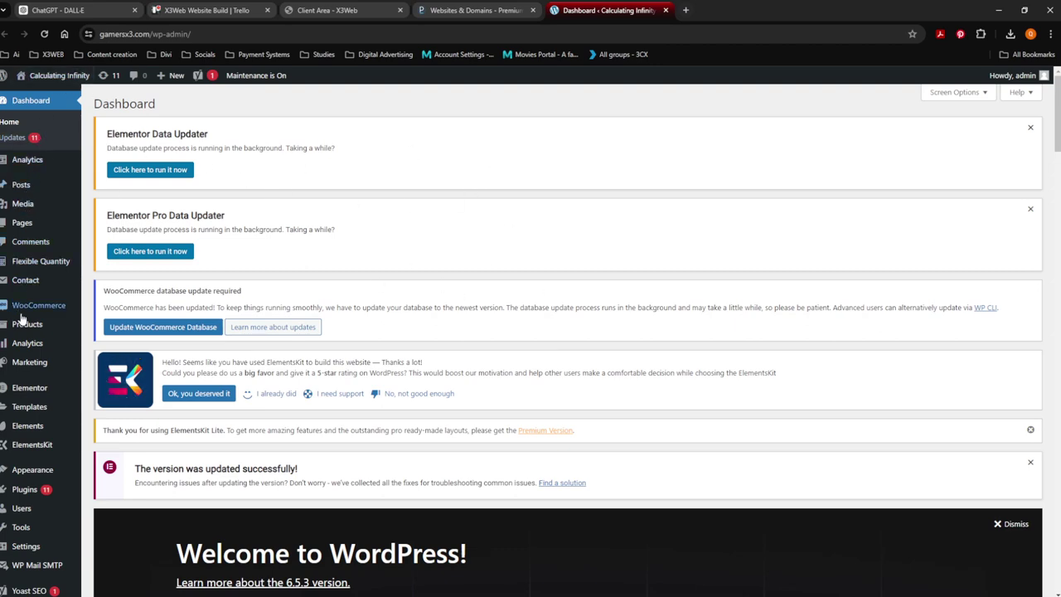
# Open the list of all products in the WordPress admin
pyautogui.scroll(-3, 579, 325)
pyautogui.scroll(-1, 579, 325)
pyautogui.scroll(3, 581, 324)
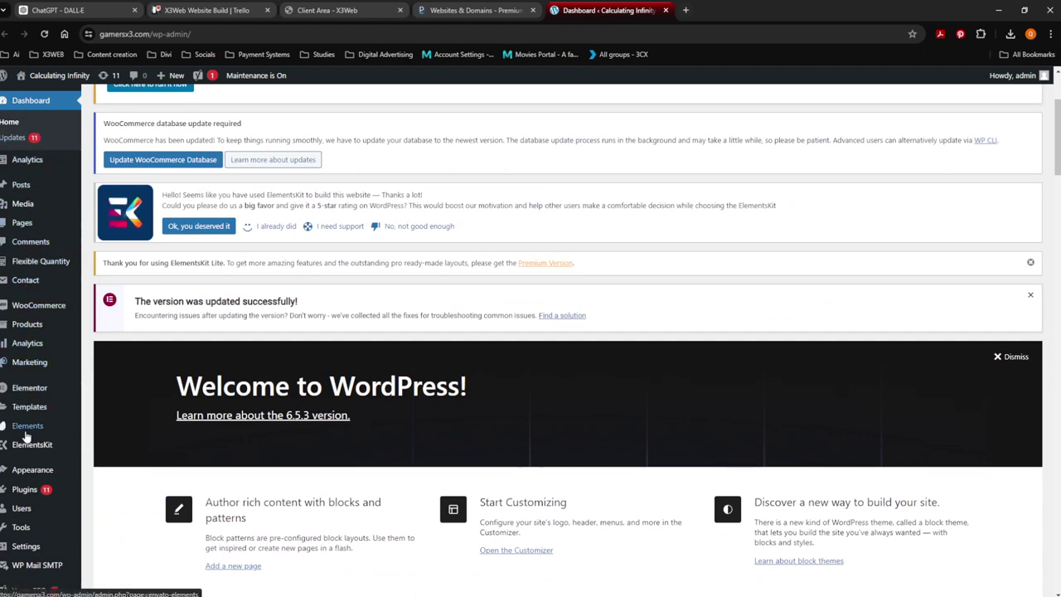
pyautogui.moveTo(33, 307)
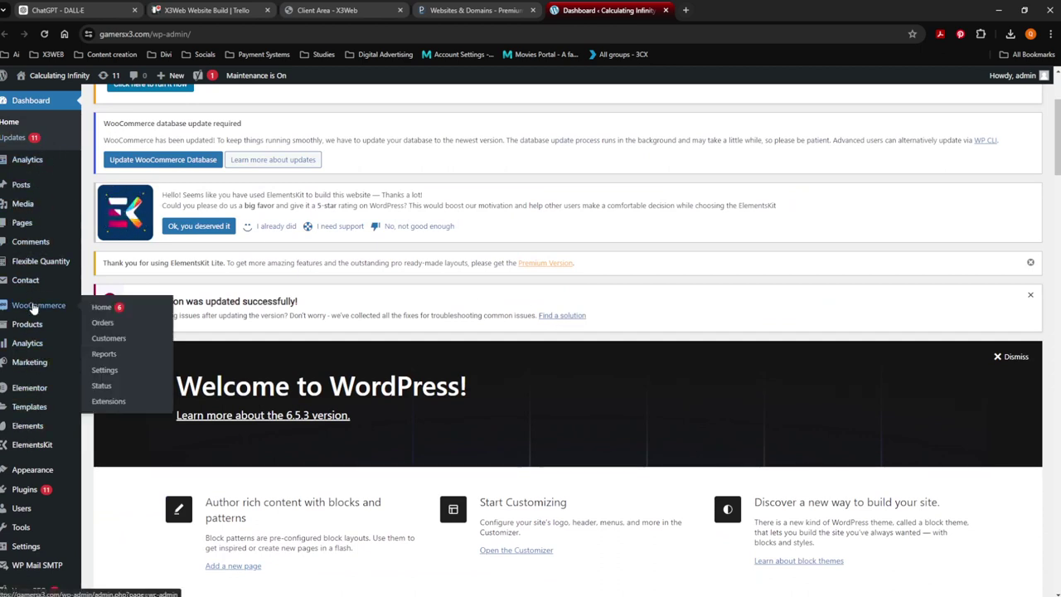
pyautogui.moveTo(27, 325)
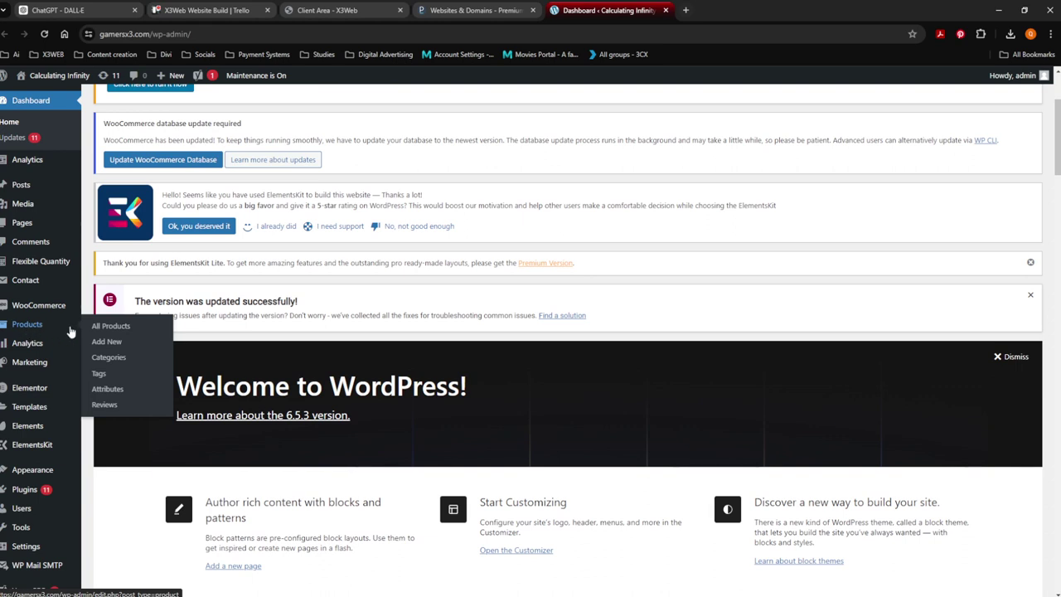
pyautogui.click(107, 329)
# Move the Marketing Course 1 draft product to the trash and restore it from there
pyautogui.scroll(-2, 338, 330)
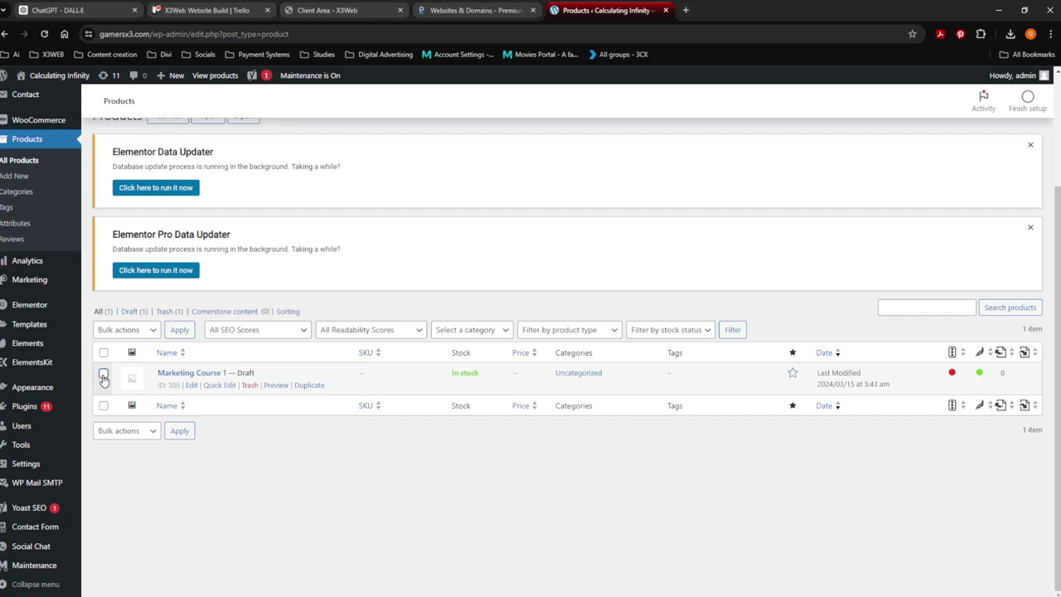
pyautogui.click(249, 386)
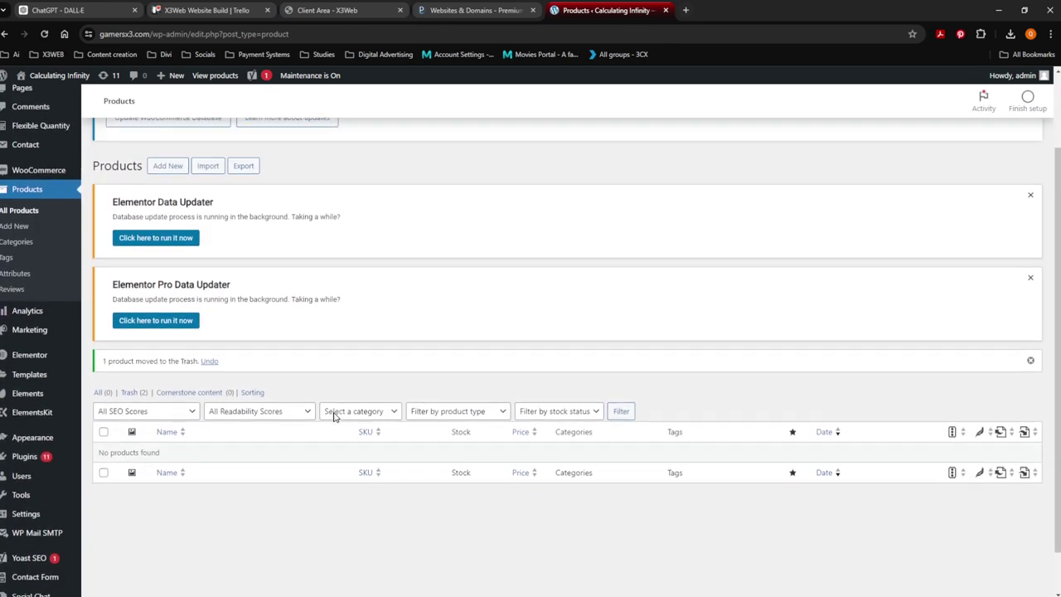
pyautogui.click(133, 399)
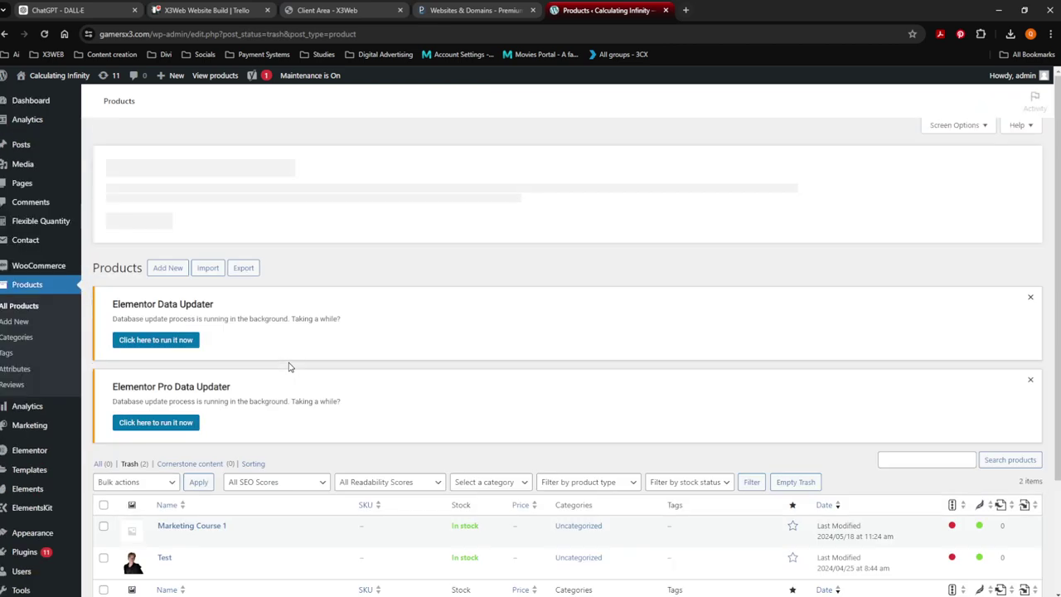
pyautogui.scroll(-2, 290, 365)
pyautogui.click(103, 373)
pyautogui.click(198, 386)
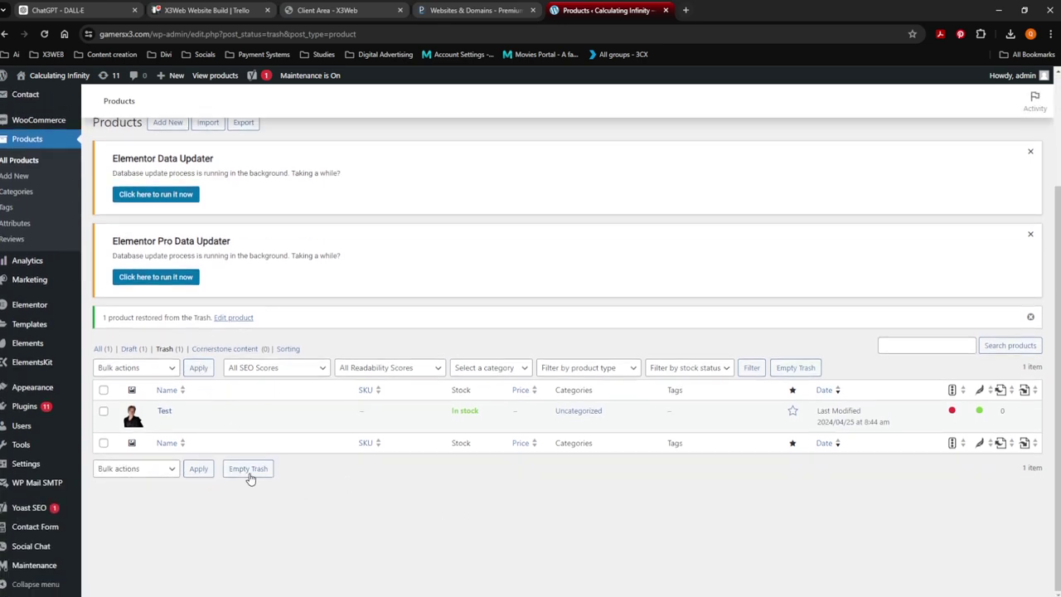
# Start adding a new product from the product list
pyautogui.scroll(3, 249, 461)
pyautogui.moveTo(99, 263); pyautogui.dragTo(279, 273)
pyautogui.click(289, 269)
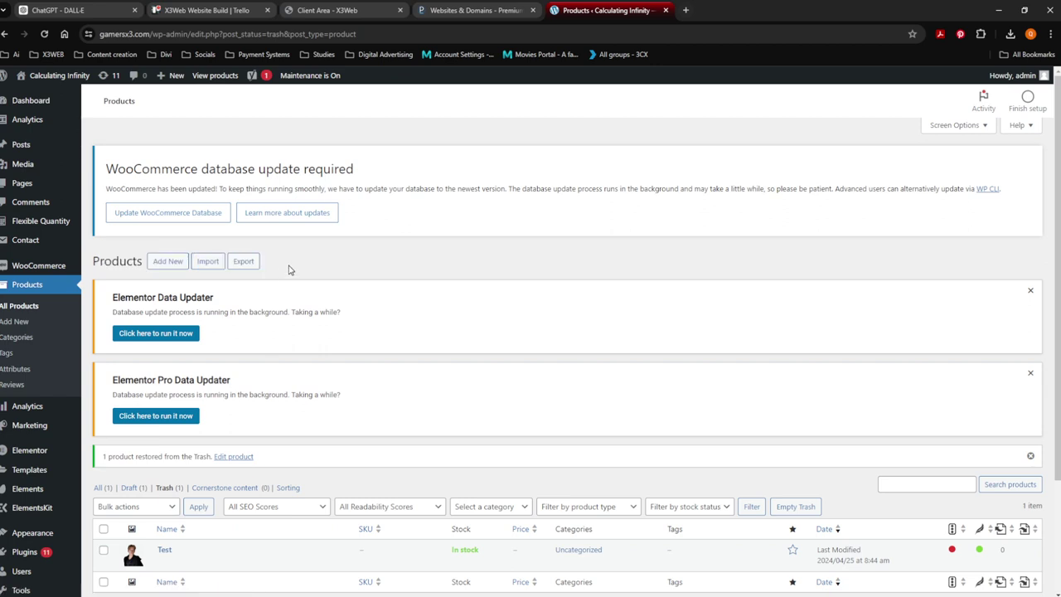
pyautogui.click(165, 263)
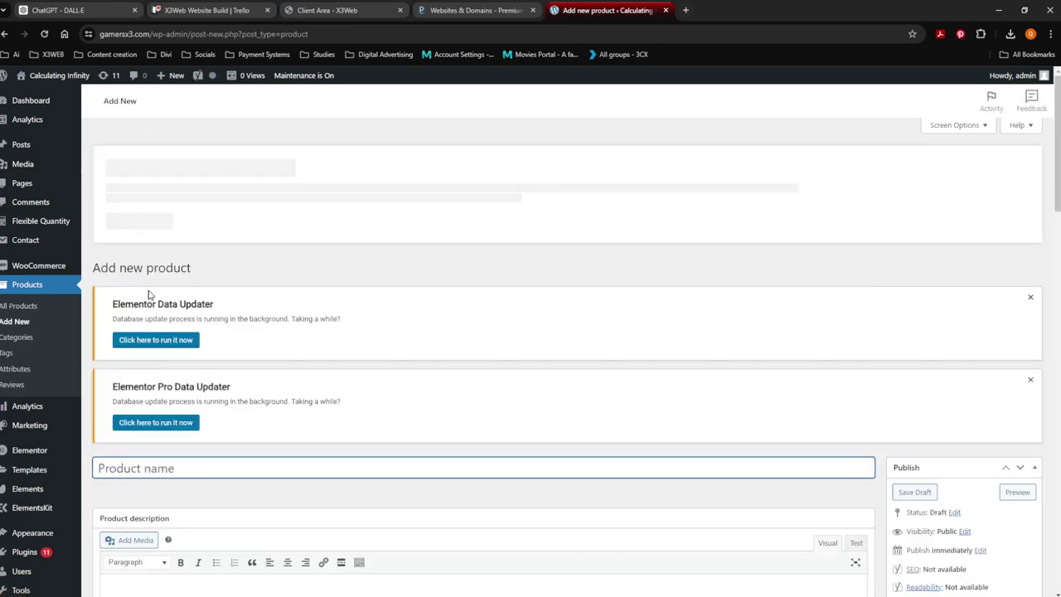
# Name the new product "Mens Tshirt"
pyautogui.scroll(-3, 292, 360)
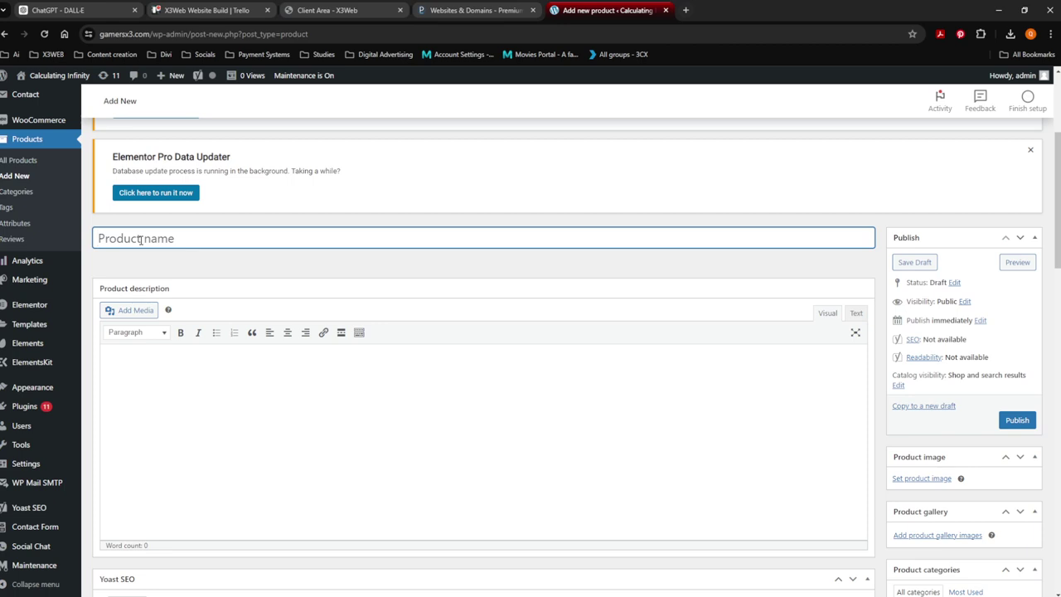
pyautogui.write('Mens Tshirt in o')
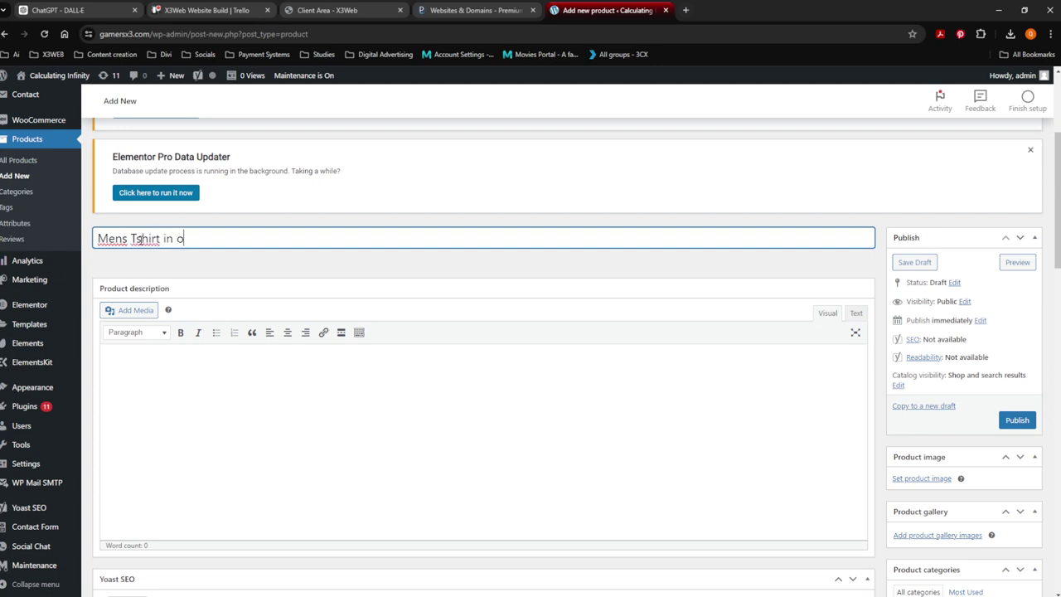
pyautogui.write('range')
pyautogui.press('BackSpace')
pyautogui.press('BackSpace')
pyautogui.press('BackSpace')
pyautogui.press('BackSpace')
pyautogui.press('BackSpace')
pyautogui.press('BackSpace')
pyautogui.press('BackSpace')
pyautogui.moveTo(162, 239); pyautogui.dragTo(96, 240)
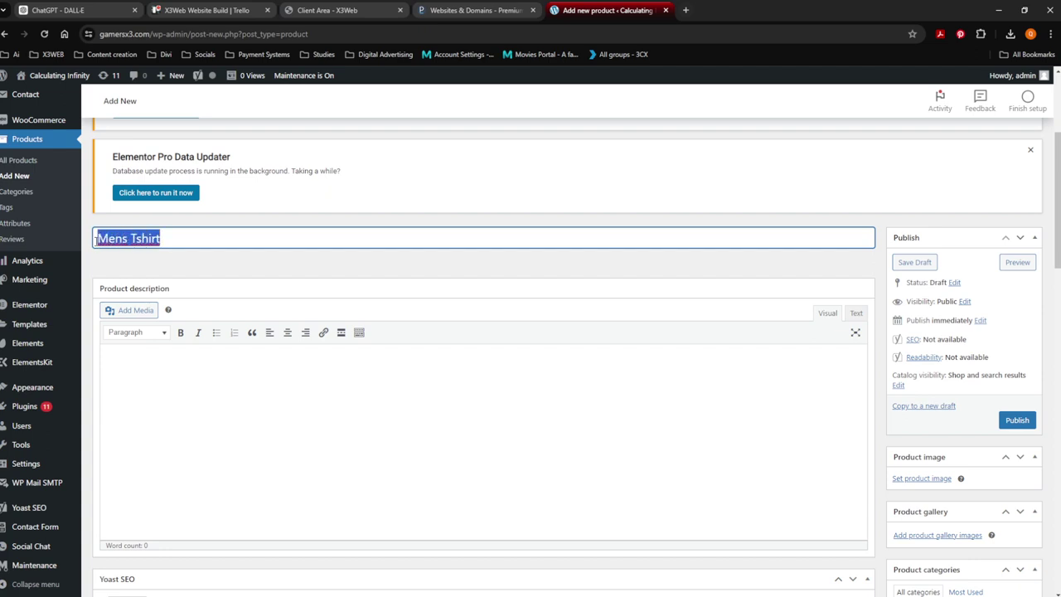
pyautogui.click(177, 239)
pyautogui.moveTo(177, 240); pyautogui.dragTo(96, 240)
# Enter "Mens tshirt made of cotton in various sizes/////" as the product description
pyautogui.scroll(-2, 201, 255)
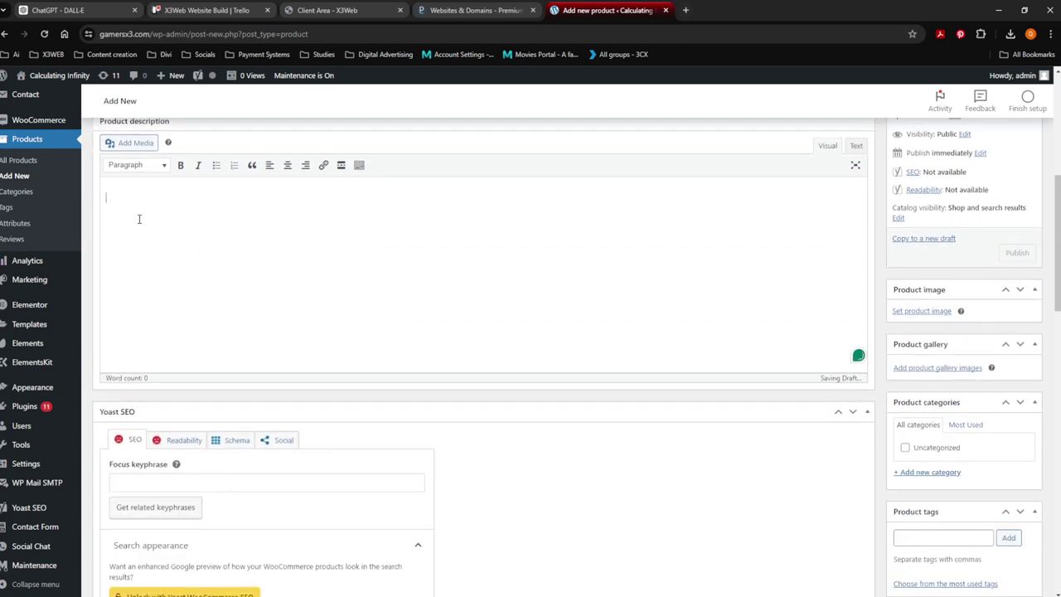
pyautogui.scroll(1, 137, 213)
pyautogui.click(136, 318)
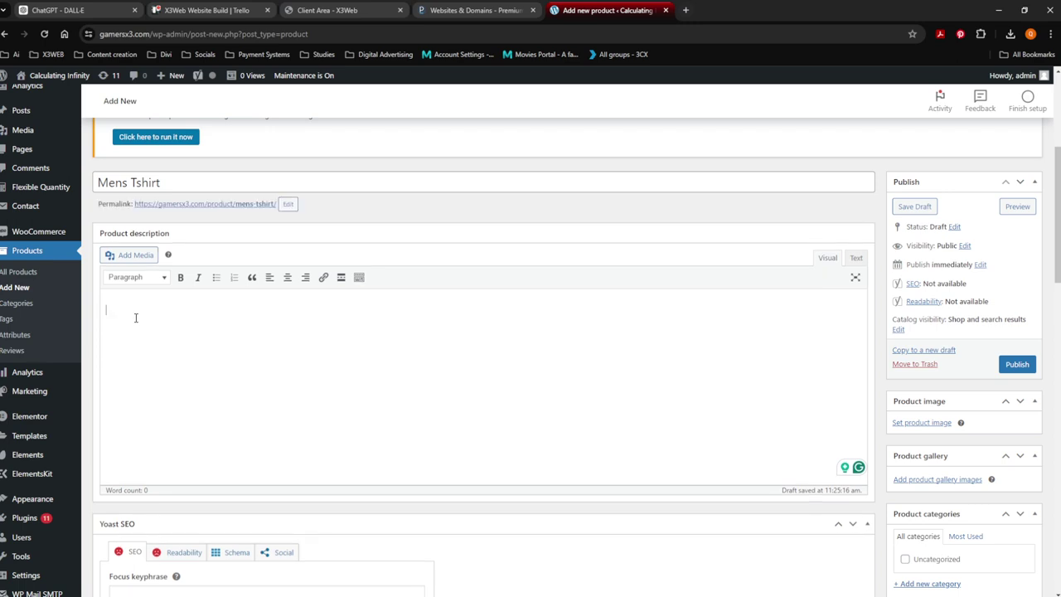
pyautogui.write('Mens tshirt in')
pyautogui.press('BackSpace')
pyautogui.press('BackSpace')
pyautogui.write('made of cotton in various size')
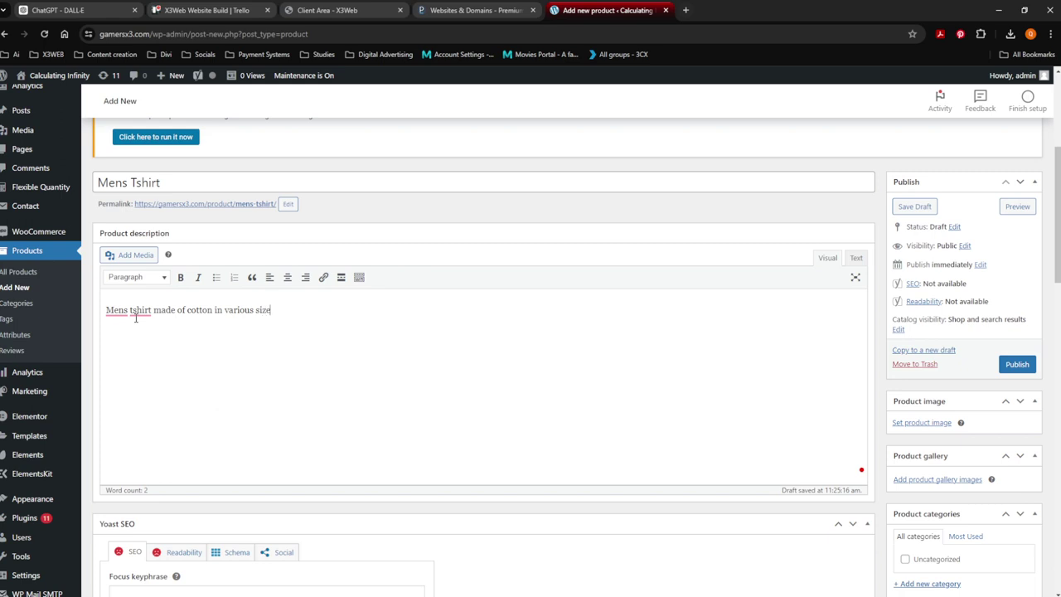
pyautogui.write('/////')
# Copy the product name "Mens Tshirt" into the Yoast SEO focus keyphrase
pyautogui.scroll(-3, 185, 338)
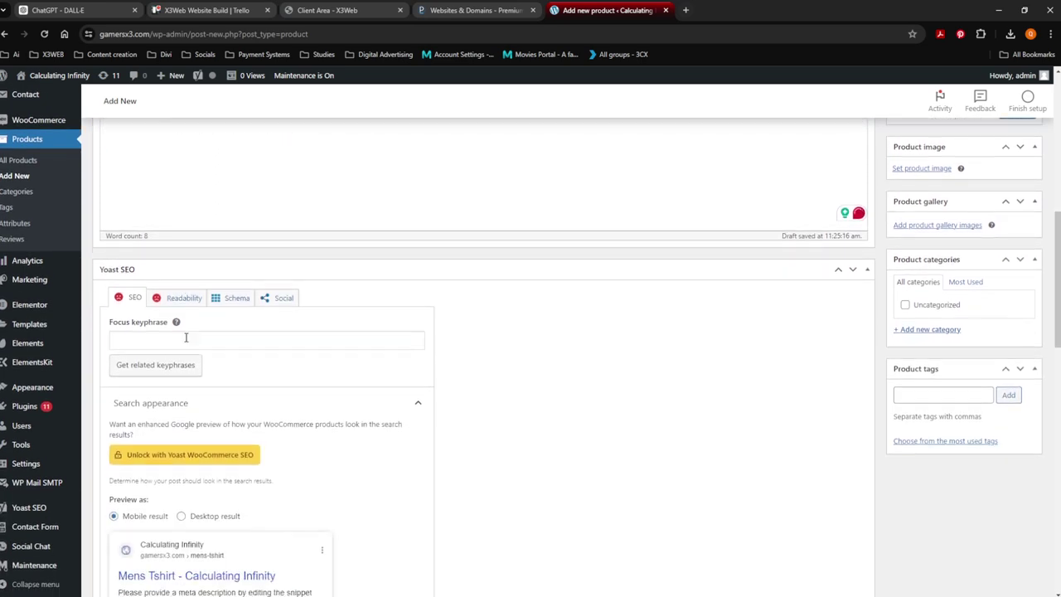
pyautogui.scroll(4, 166, 307)
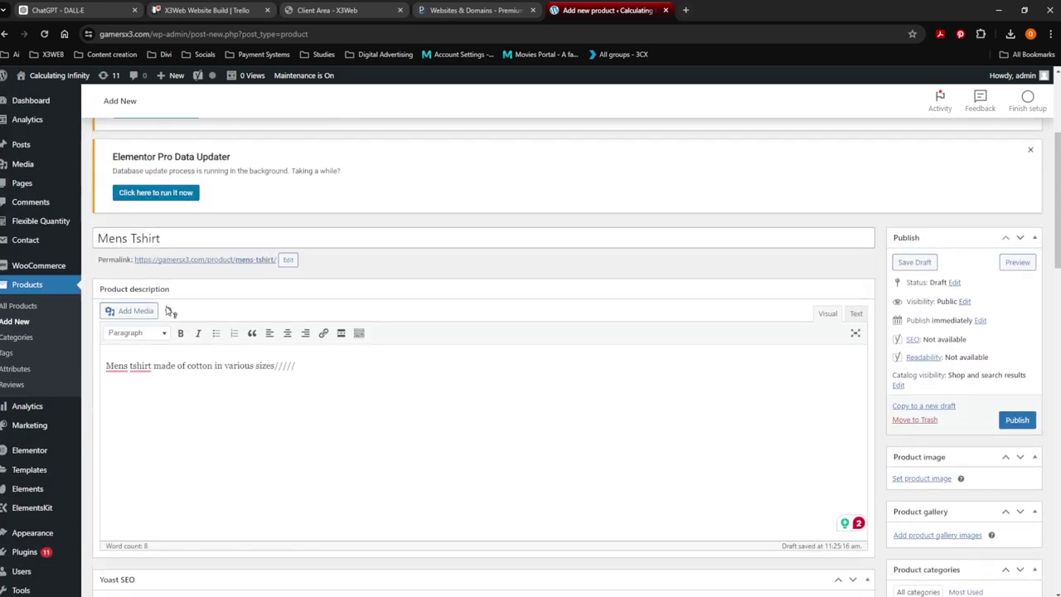
pyautogui.tripleClick(158, 238)
pyautogui.rightClick(157, 239)
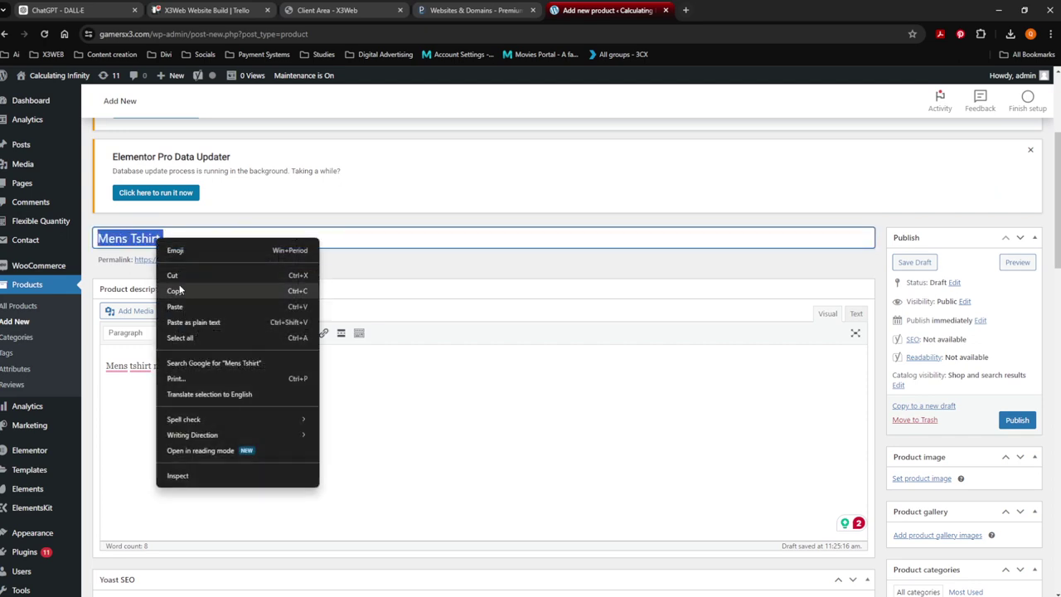
pyautogui.click(177, 291)
pyautogui.scroll(-2, 179, 284)
pyautogui.scroll(-2, 179, 286)
pyautogui.click(160, 318)
pyautogui.rightClick(157, 324)
pyautogui.click(180, 398)
# Copy "Mens tshirt made of cotton in various sizes" from the product description into the Yoast SEO meta description
pyautogui.scroll(1, 188, 371)
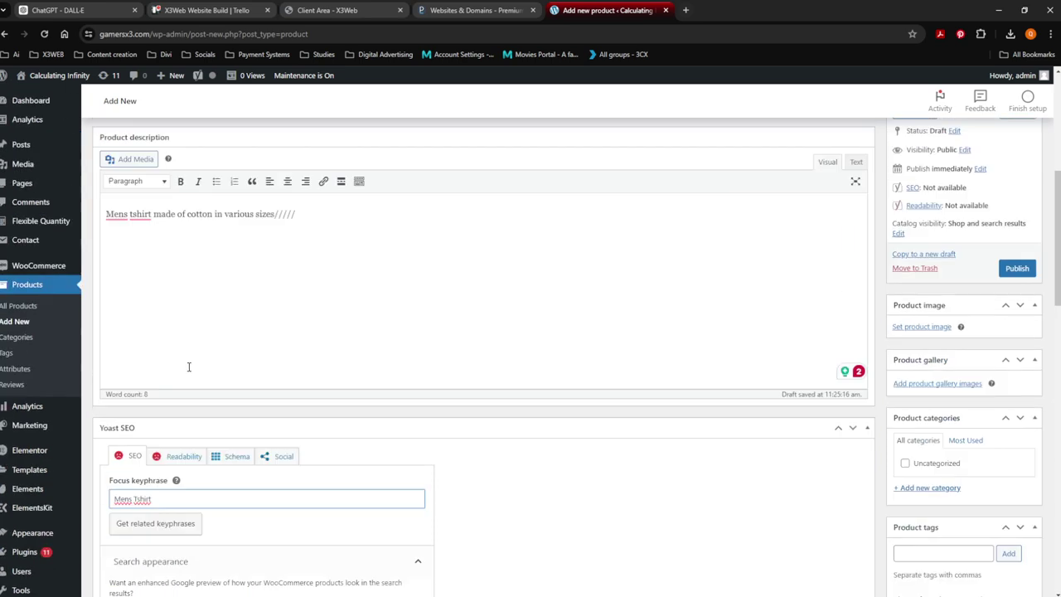
pyautogui.scroll(1, 188, 371)
pyautogui.moveTo(106, 254); pyautogui.dragTo(273, 255)
pyautogui.rightClick(266, 257)
pyautogui.click(283, 308)
pyautogui.scroll(-10, 287, 314)
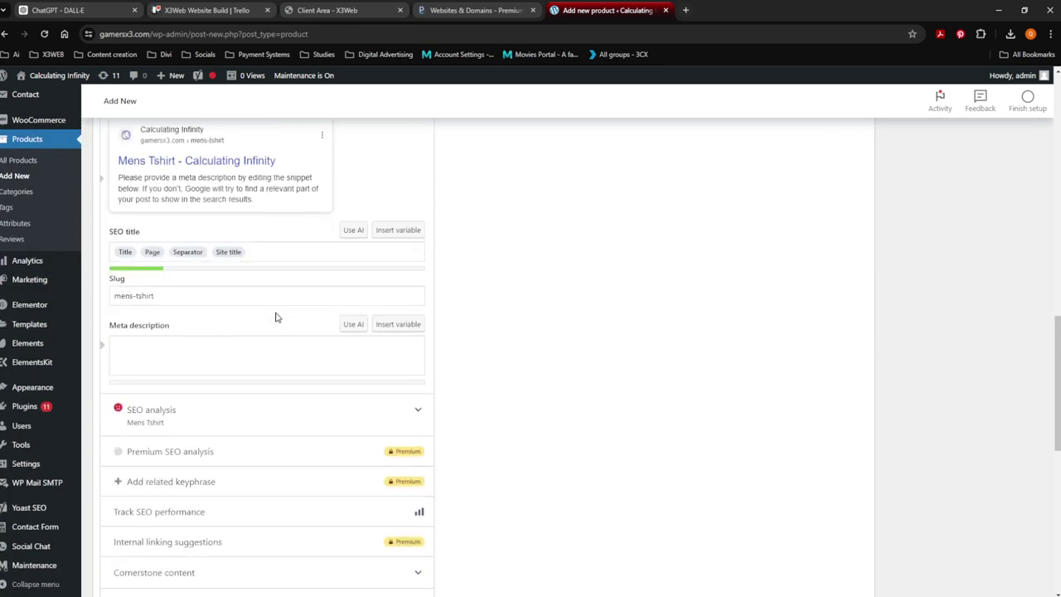
pyautogui.click(144, 348)
pyautogui.rightClick(144, 348)
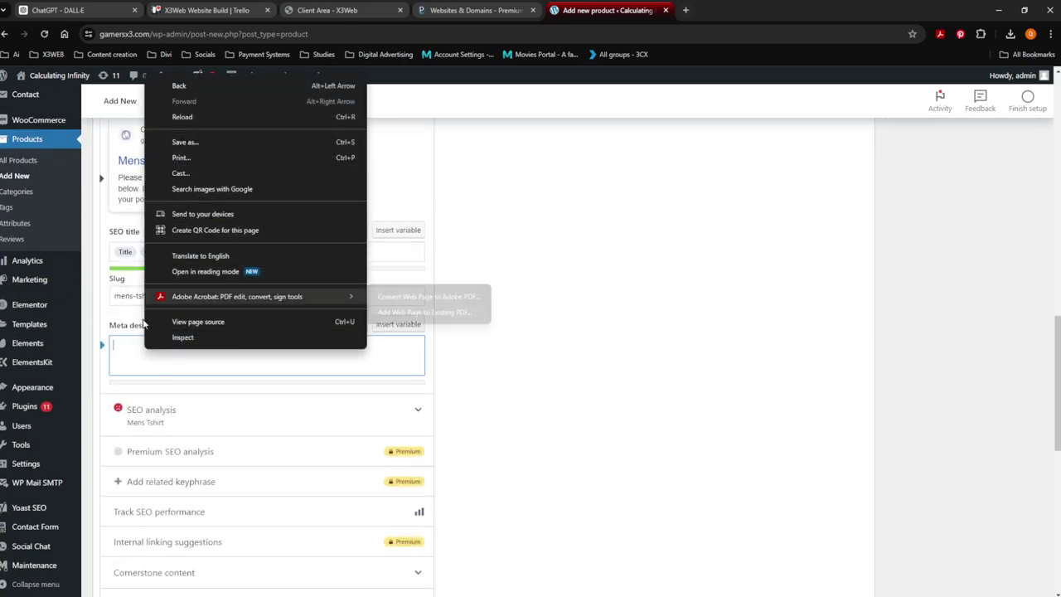
pyautogui.click(127, 346)
pyautogui.rightClick(126, 345)
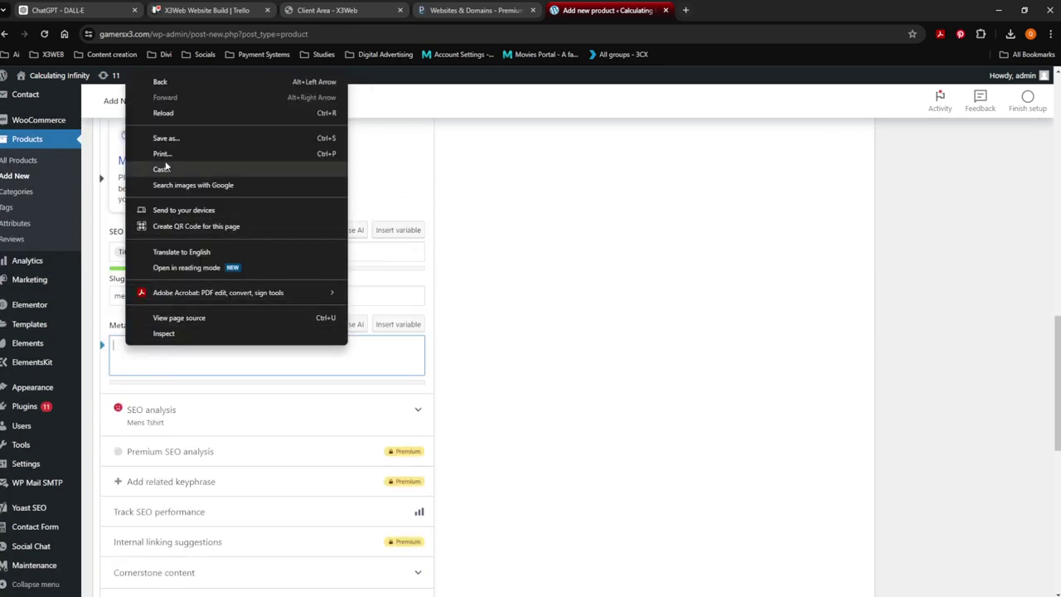
pyautogui.click(141, 348)
pyautogui.hotkey('ctrl', 'v')
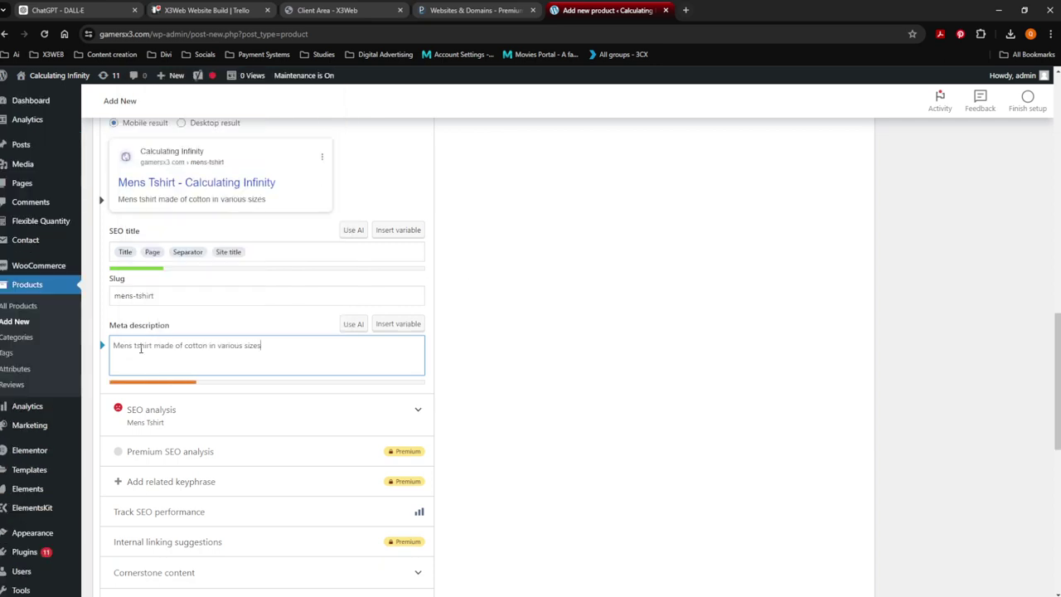
# Extend the meta description with the filler text "zdfh XDFHdh sdrhjht Hraehjttj SXDHgarh xsdfHdjnh zdfjhjnm DFjhjtn xFHfjn fhdhjn"
pyautogui.write('zdfh XDFHdh')
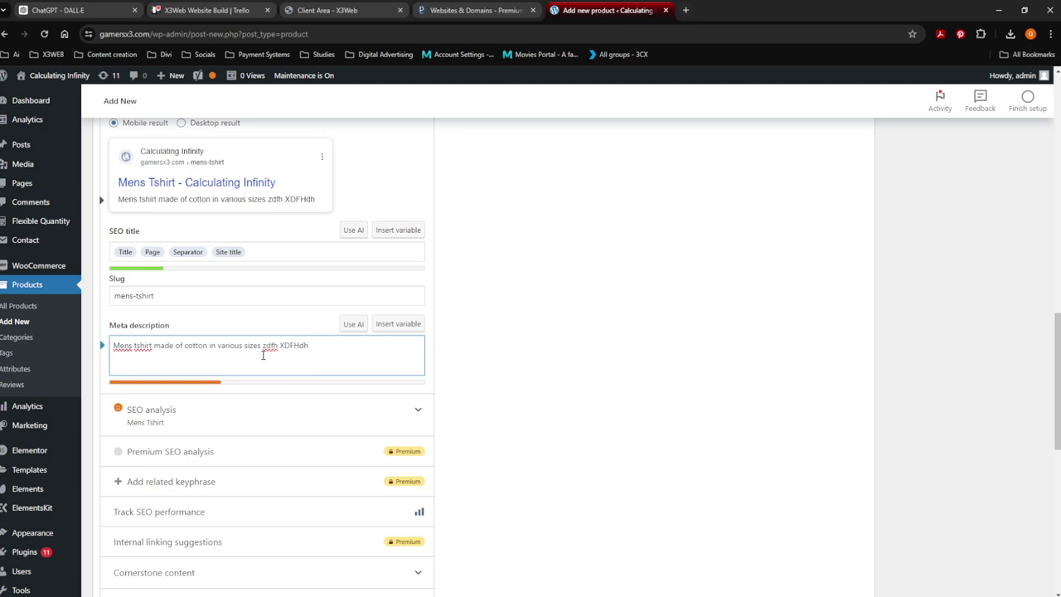
pyautogui.write(' sdrhjht Hraehjttj')
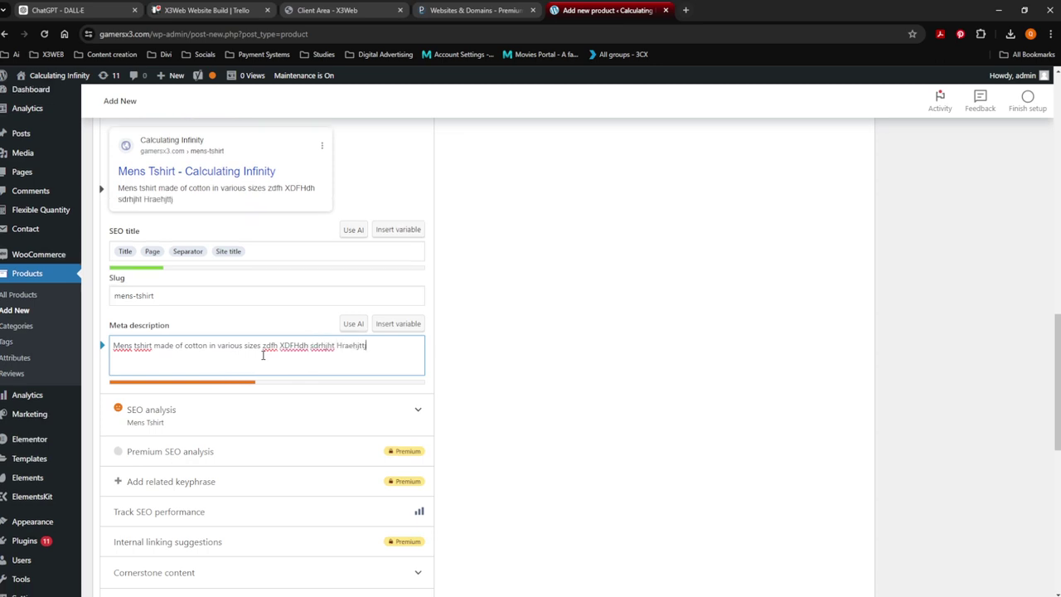
pyautogui.write(' SXDHgarh xsdfHdjnh zdfjhjnm DFjhjtn xFHfjn fhdhjn')
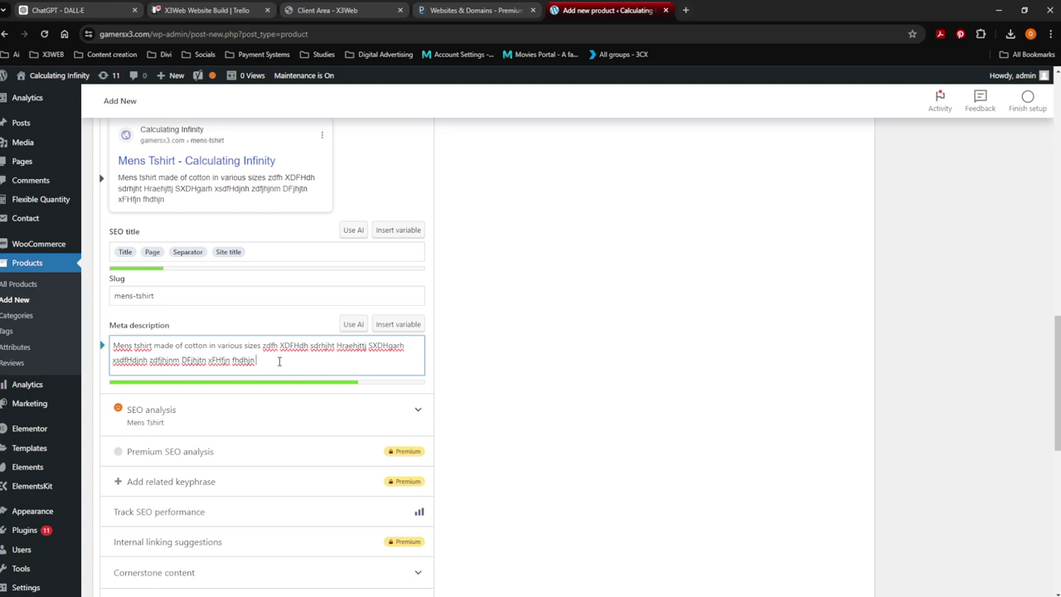
# Review the Yoast SEO search appearance details and the product data and short description sections of the new product
pyautogui.scroll(1, 279, 361)
pyautogui.scroll(2, 277, 361)
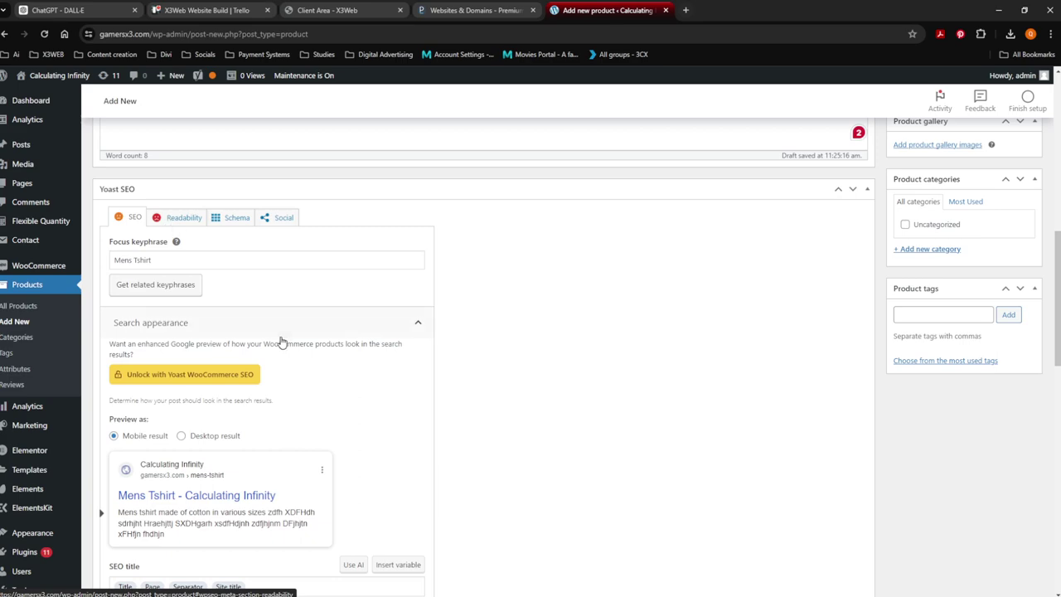
pyautogui.scroll(-3, 281, 341)
pyautogui.scroll(-6, 281, 340)
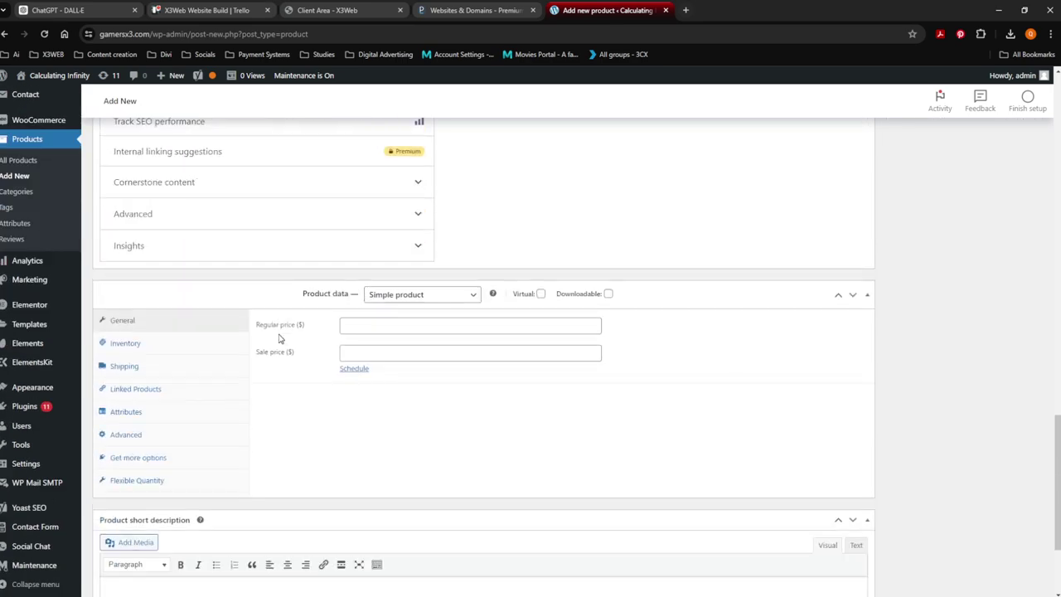
pyautogui.scroll(-1, 281, 338)
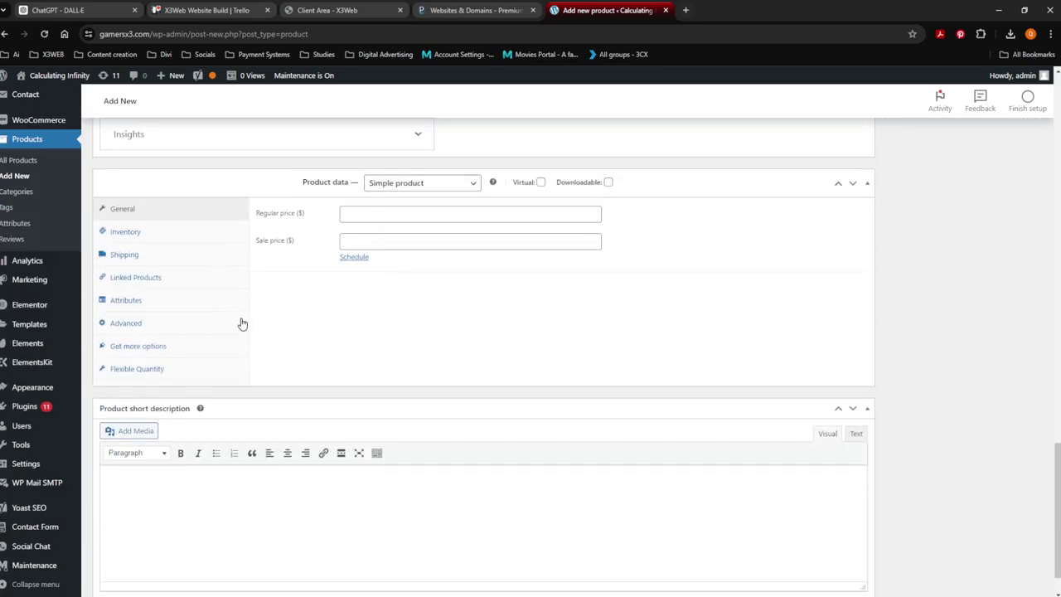
pyautogui.scroll(5, 230, 318)
pyautogui.scroll(5, 253, 321)
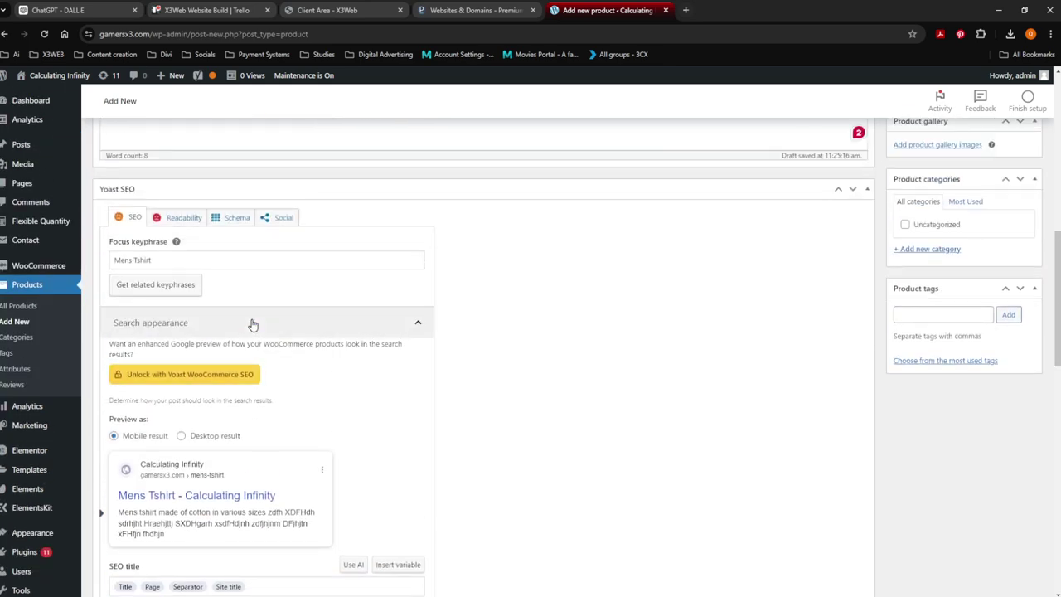
pyautogui.scroll(-1, 253, 323)
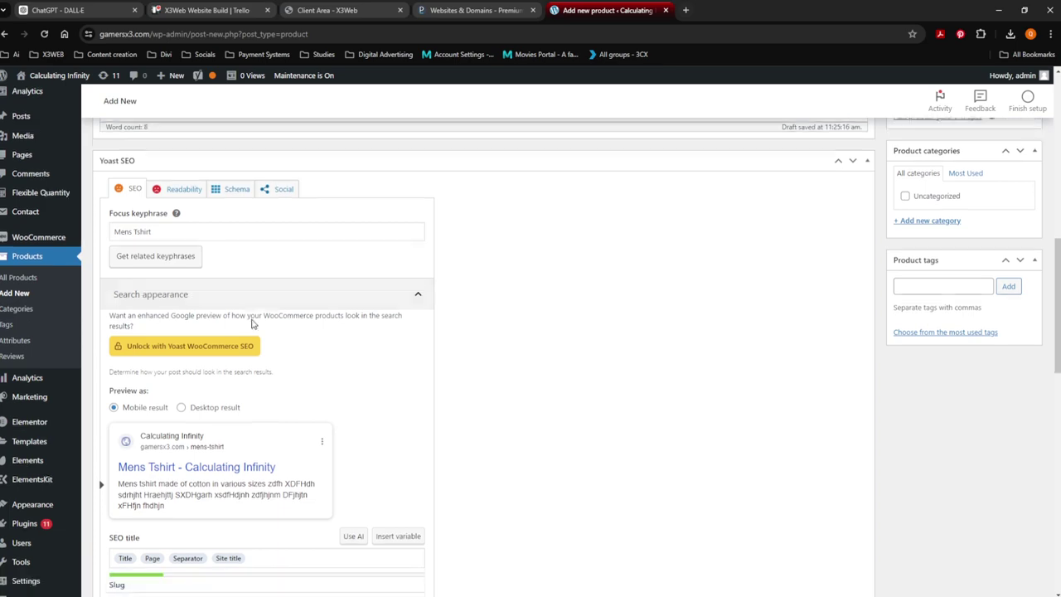
pyautogui.scroll(-5, 252, 323)
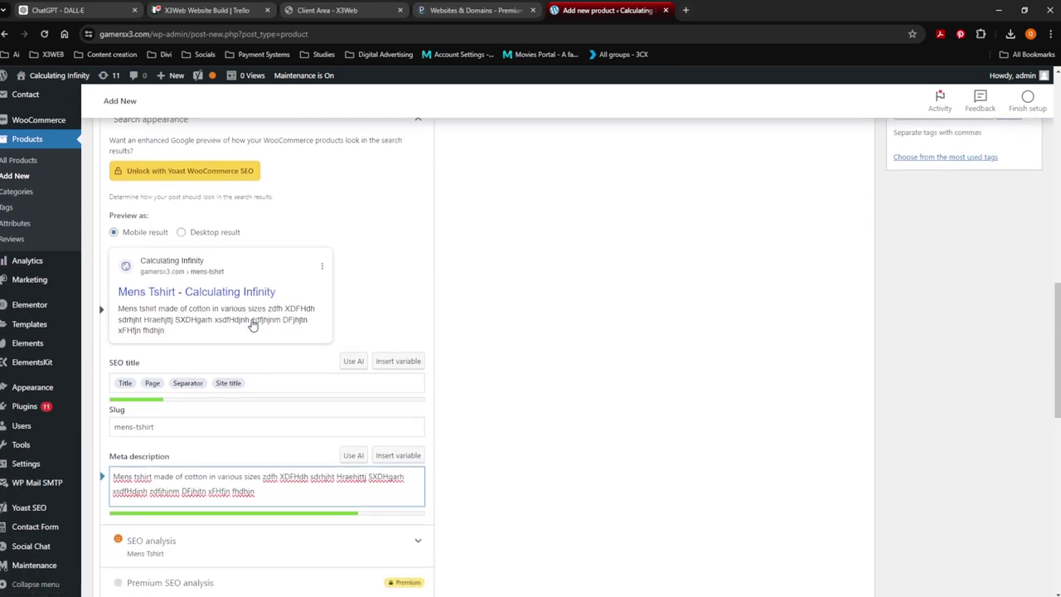
pyautogui.scroll(-1, 253, 324)
pyautogui.scroll(7, 249, 319)
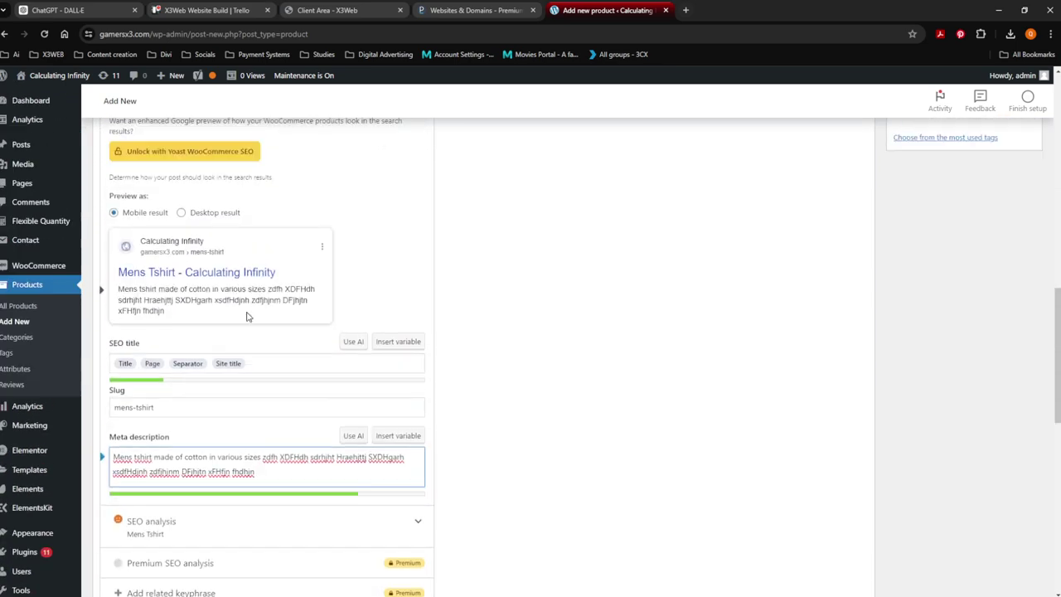
# Change the product type to Variable product and dismiss the hint about adding attributes
pyautogui.scroll(-3, 247, 318)
pyautogui.scroll(-5, 247, 318)
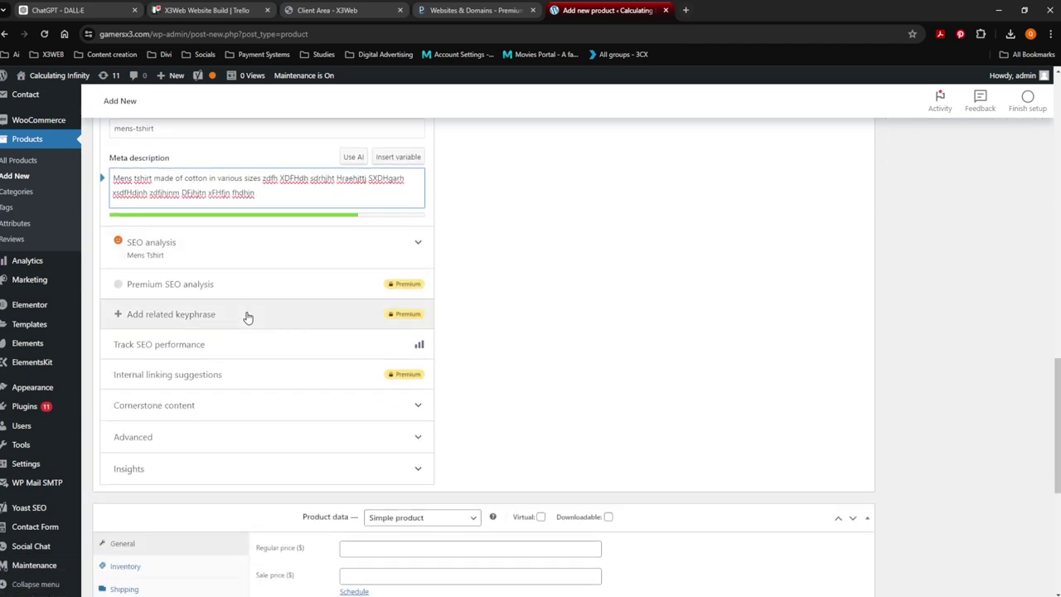
pyautogui.scroll(-2, 247, 316)
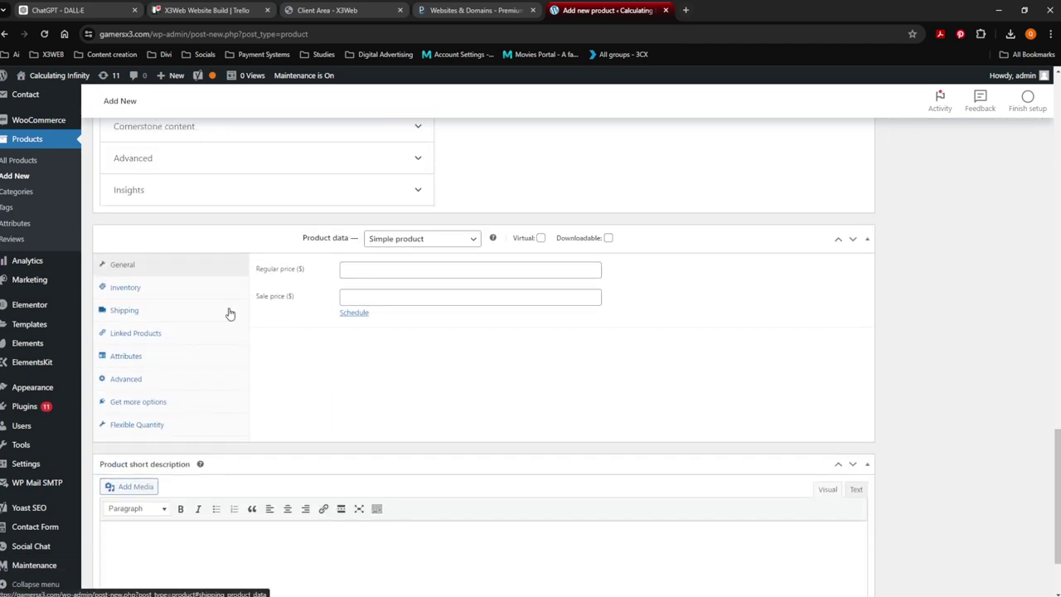
pyautogui.click(407, 241)
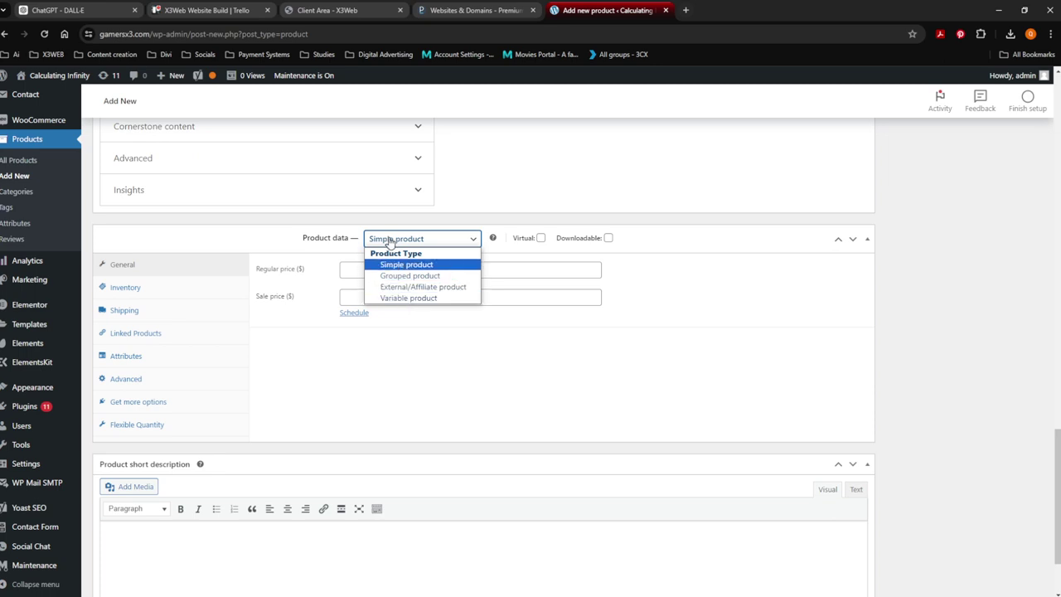
pyautogui.click(399, 298)
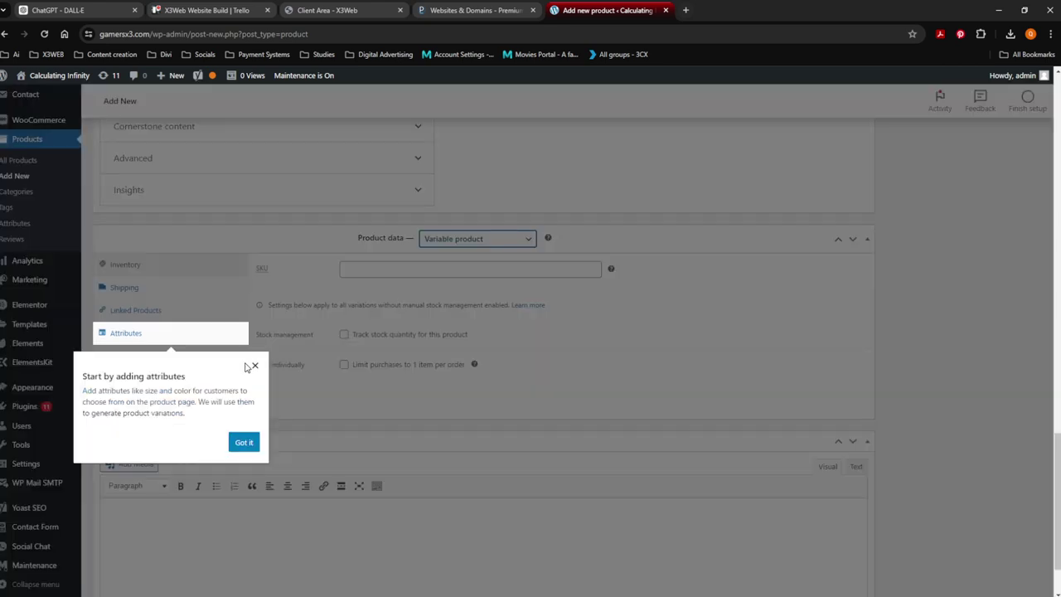
pyautogui.click(255, 367)
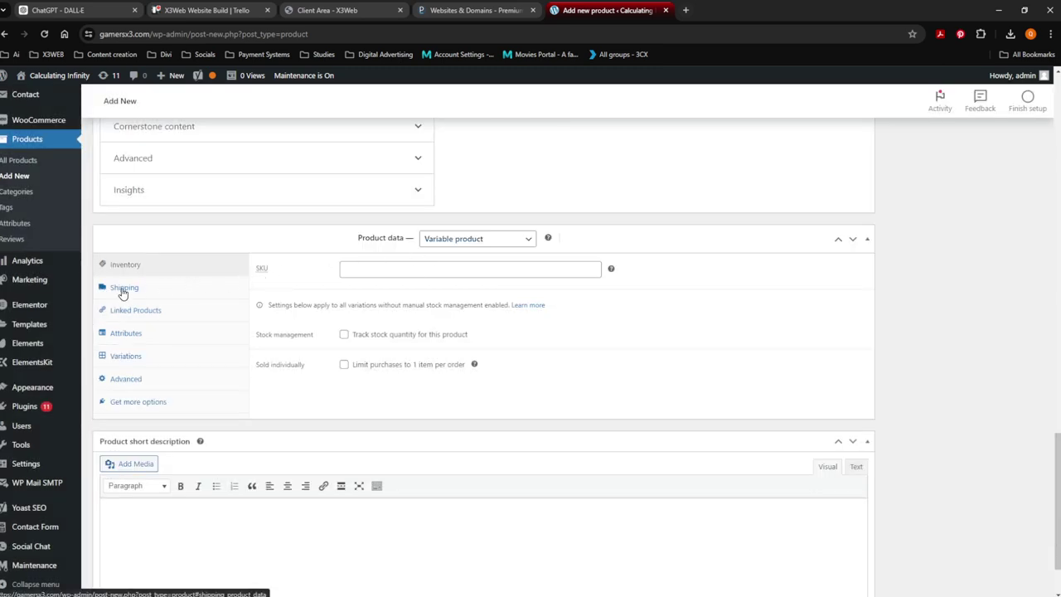
# Set the product's SKU to 1234 and enable stock quantity tracking with a quantity of 5
pyautogui.click(364, 268)
pyautogui.click(405, 291)
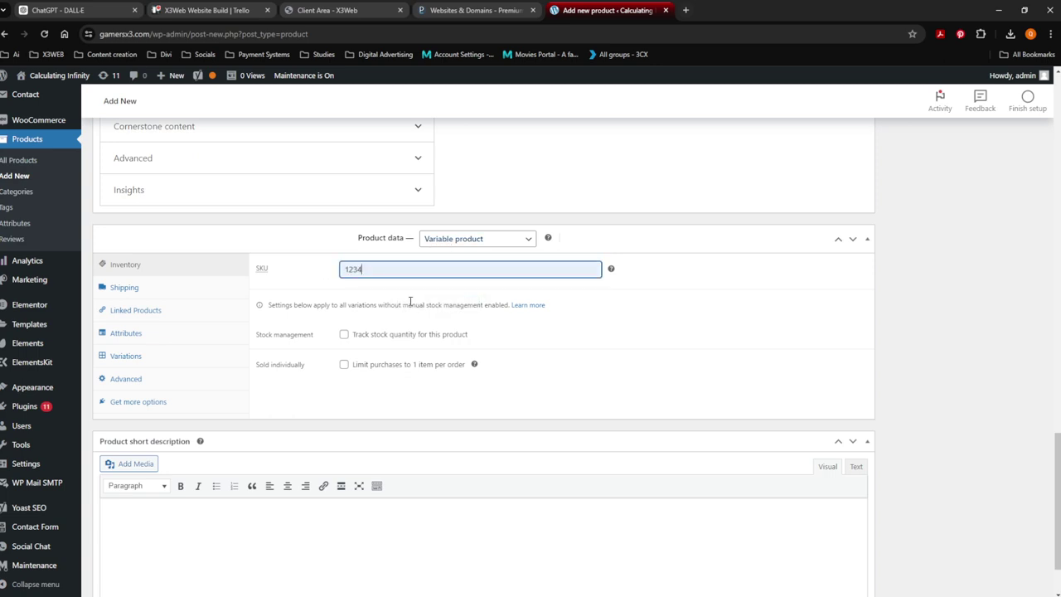
pyautogui.click(344, 335)
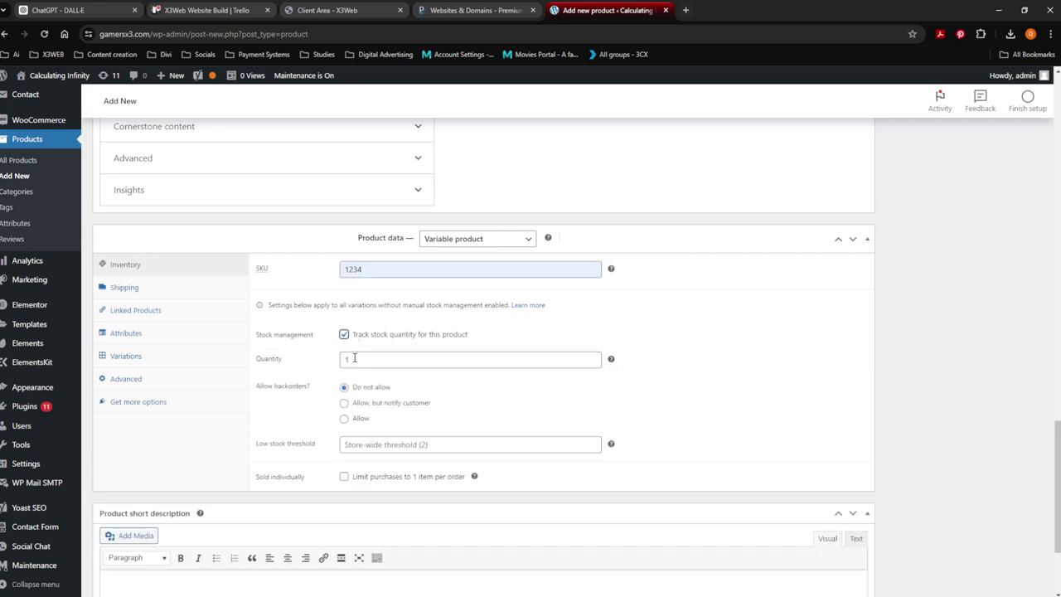
pyautogui.doubleClick(355, 358)
pyautogui.write('5')
pyautogui.click(698, 351)
pyautogui.scroll(-1, 698, 350)
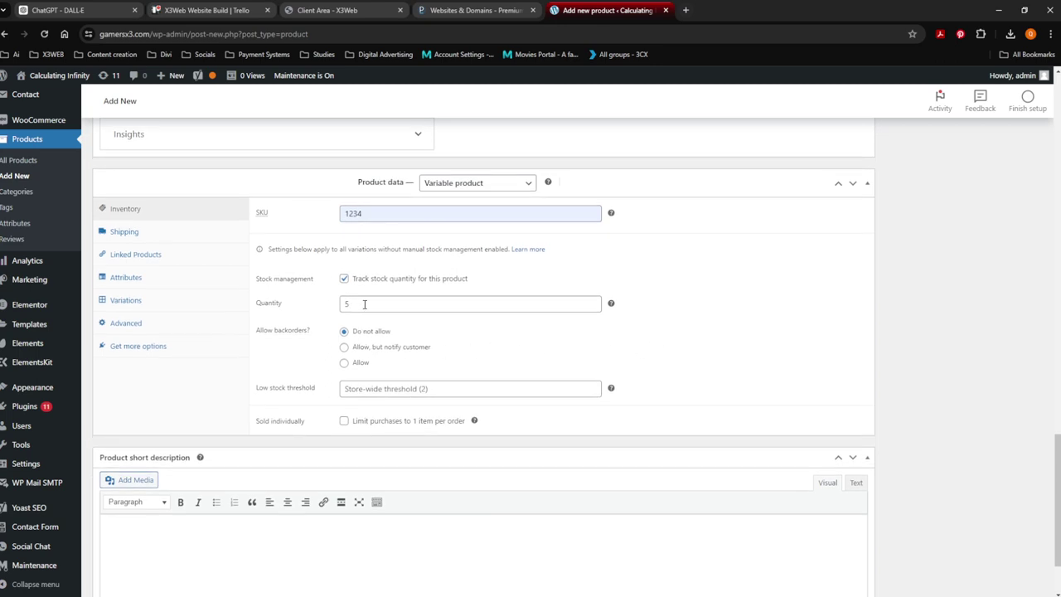
pyautogui.moveTo(358, 304); pyautogui.dragTo(310, 310)
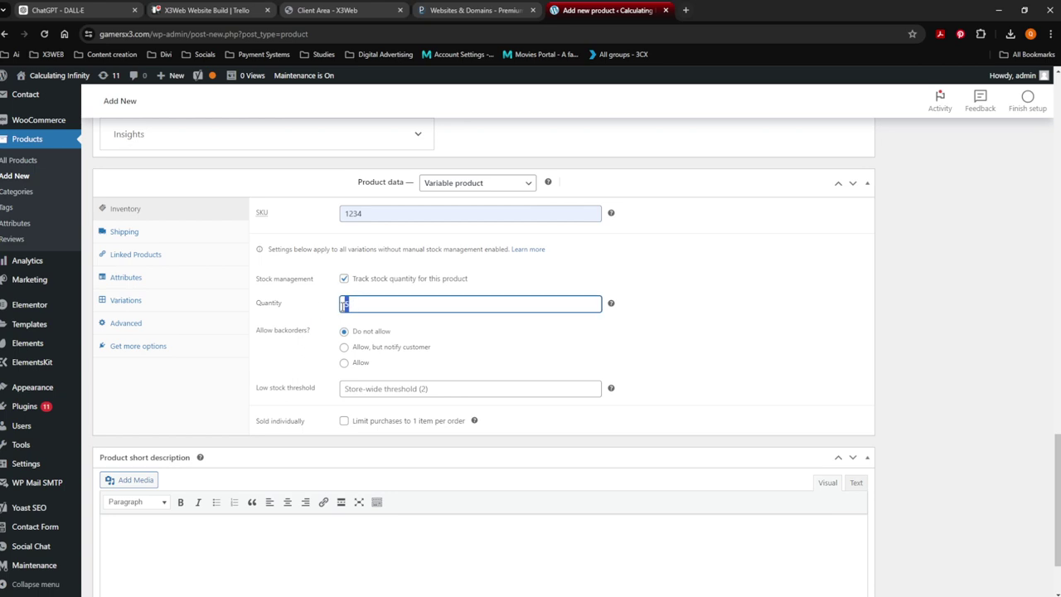
# Set the low stock threshold in the product's inventory settings to 2
pyautogui.scroll(-1, 332, 314)
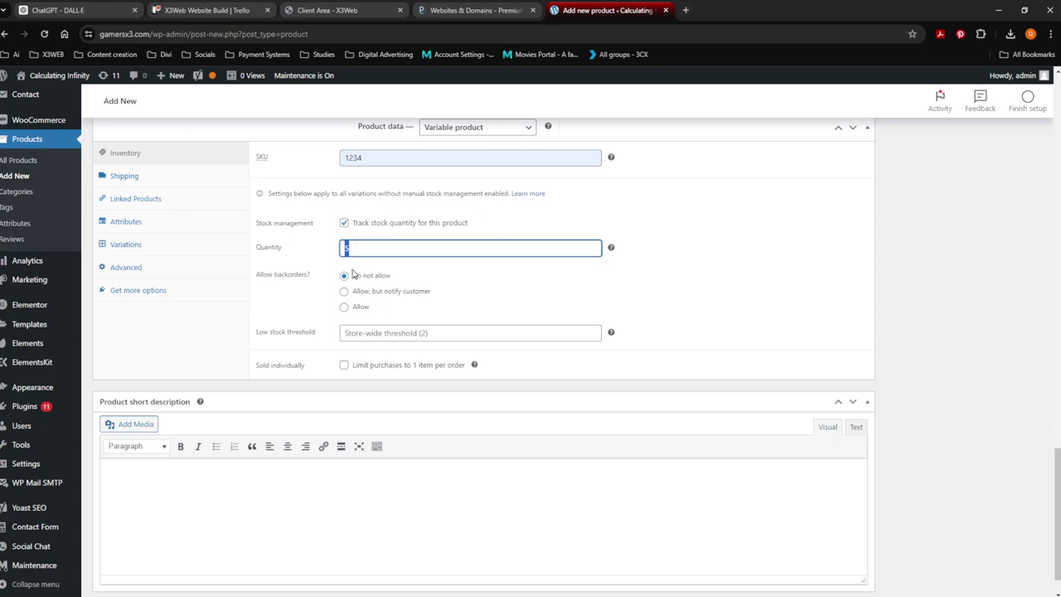
pyautogui.scroll(-1, 374, 284)
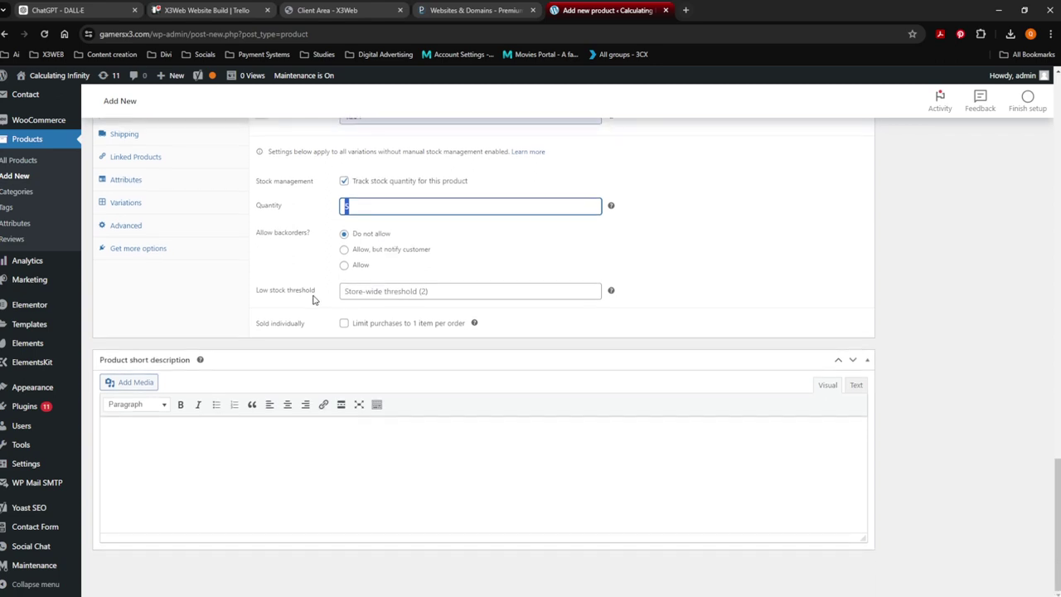
pyautogui.click(362, 291)
pyautogui.write('1')
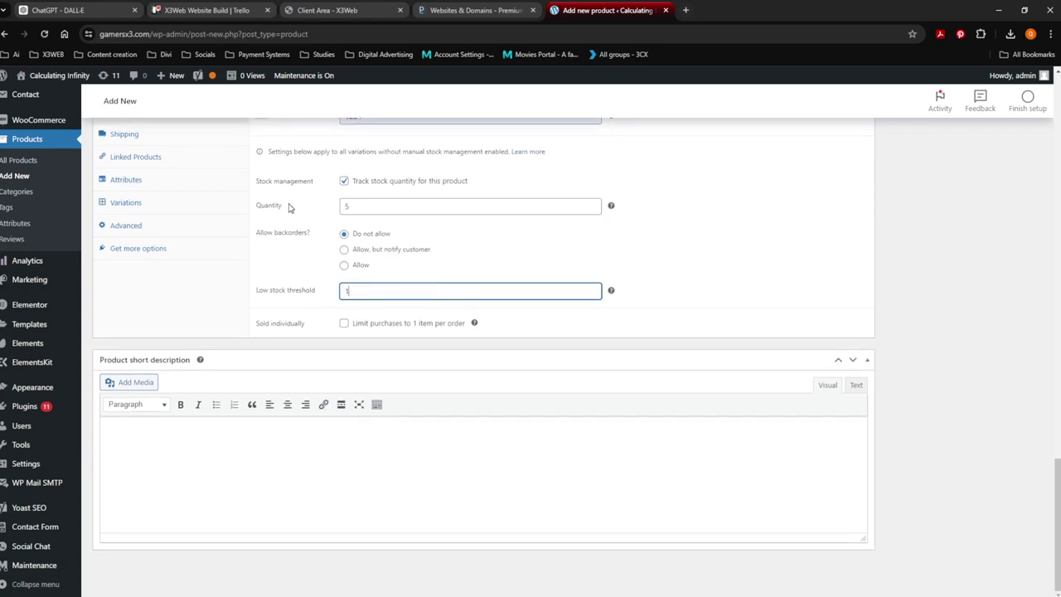
pyautogui.doubleClick(362, 294)
pyautogui.write('2')
pyautogui.click(325, 268)
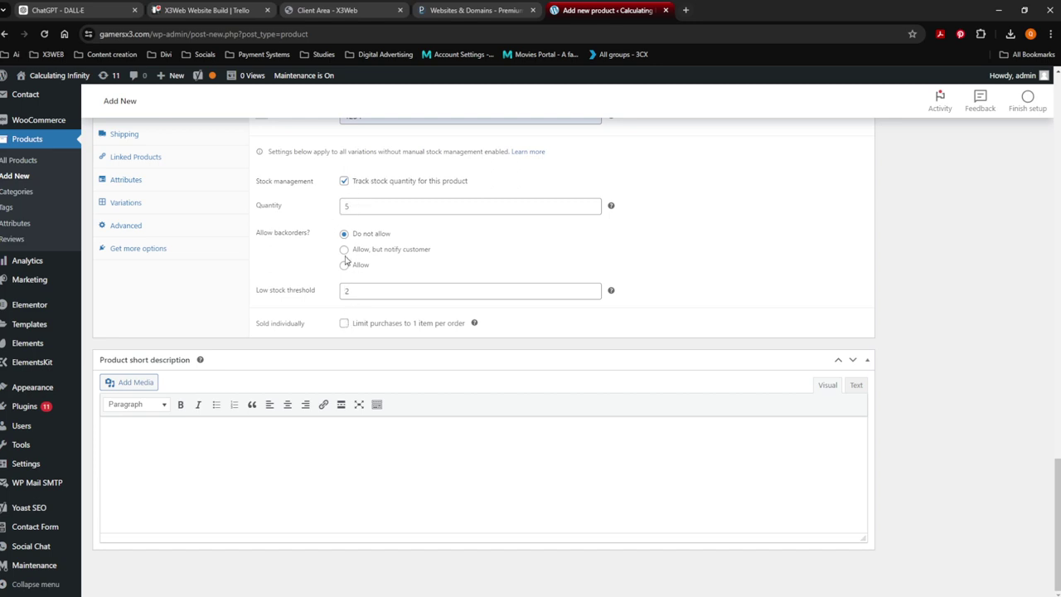
# Set the product's shipping weight to 20 kg
pyautogui.scroll(1, 341, 232)
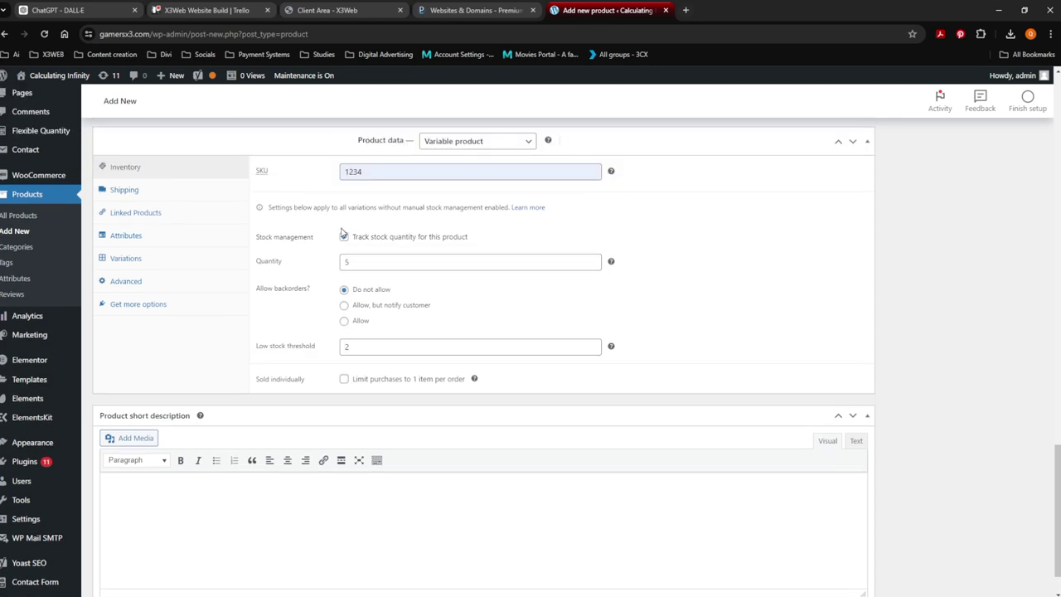
pyautogui.click(124, 194)
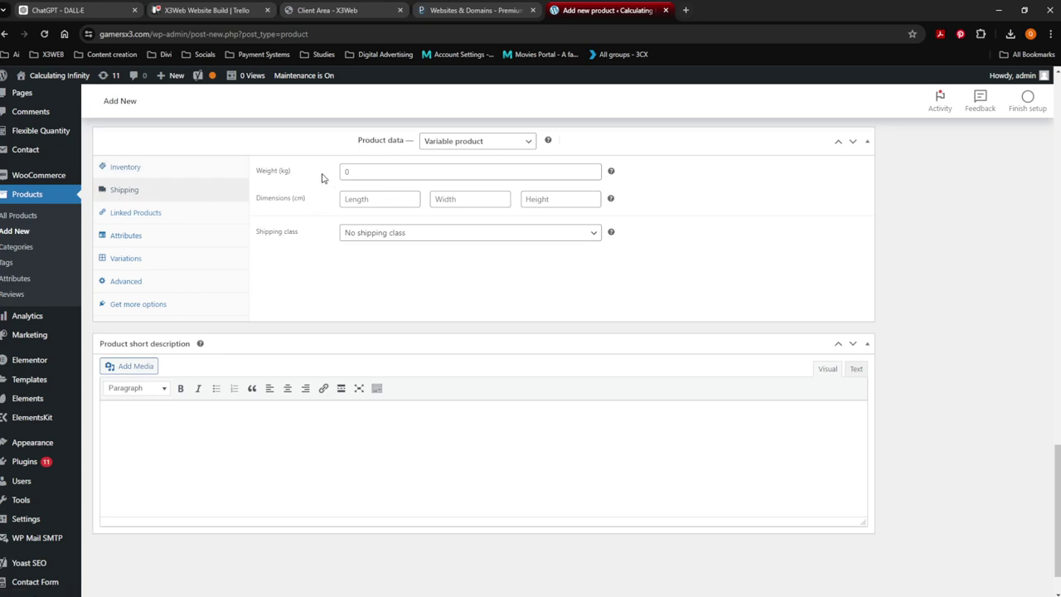
pyautogui.click(358, 172)
pyautogui.click(334, 289)
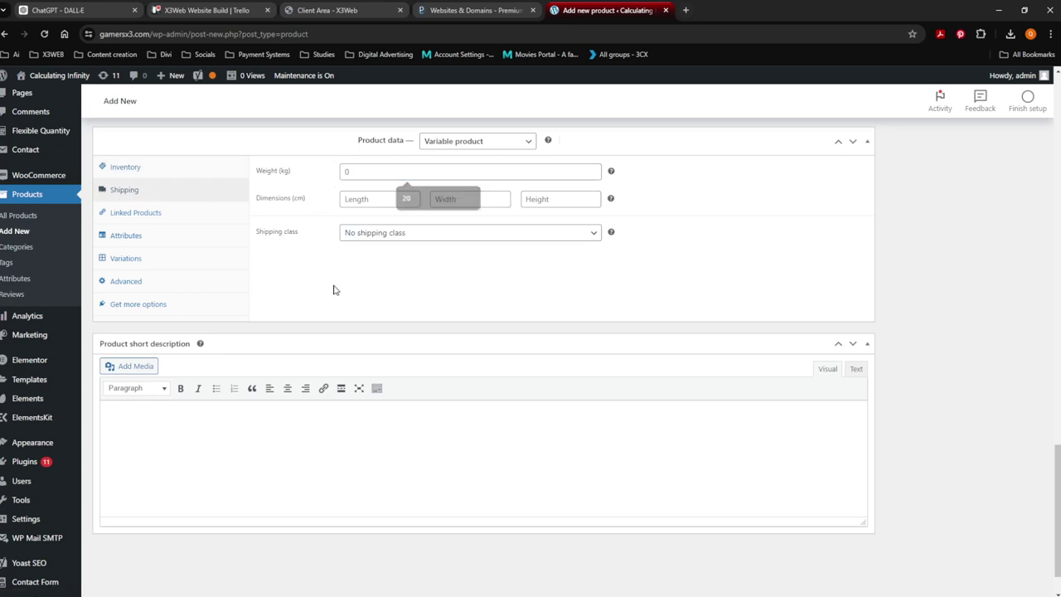
pyautogui.click(355, 173)
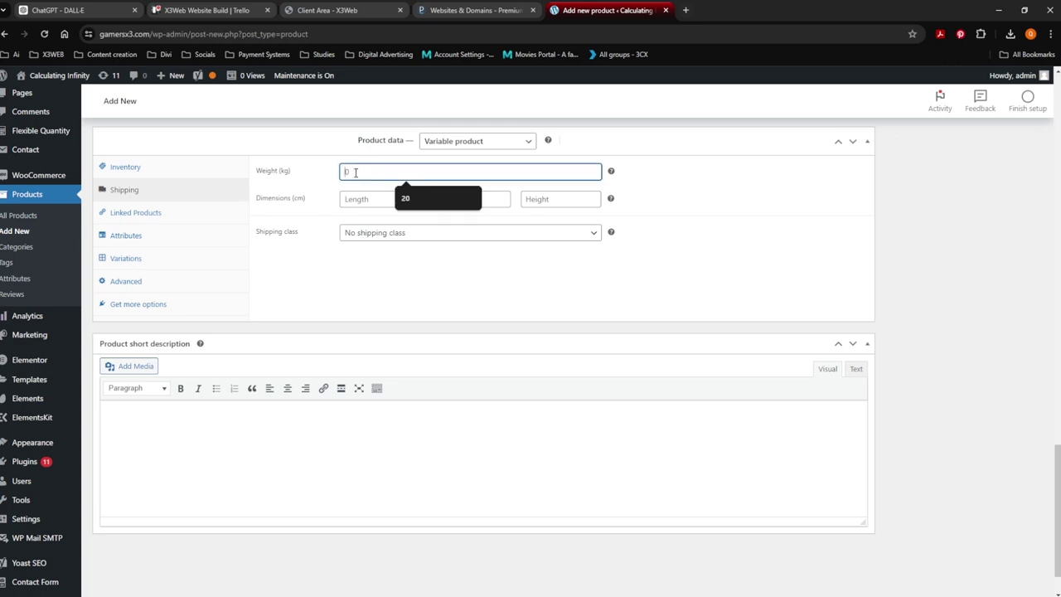
pyautogui.click(405, 194)
# Set the shipping dimensions to 10 cm length, 10 cm width and 10 cm height
pyautogui.click(377, 202)
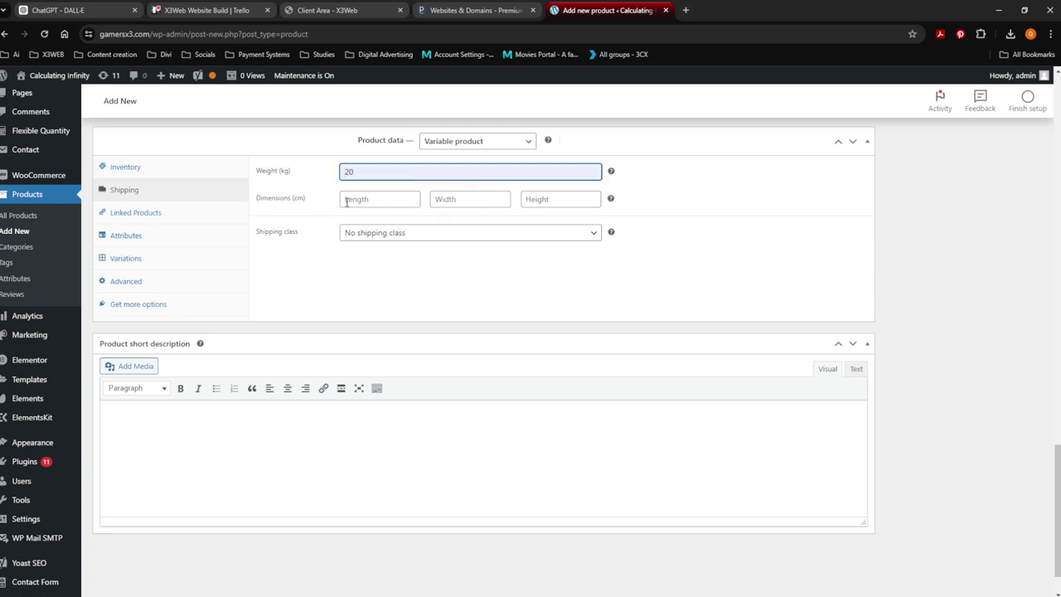
pyautogui.click(389, 221)
pyautogui.click(439, 203)
pyautogui.click(469, 228)
pyautogui.click(534, 199)
pyautogui.click(560, 224)
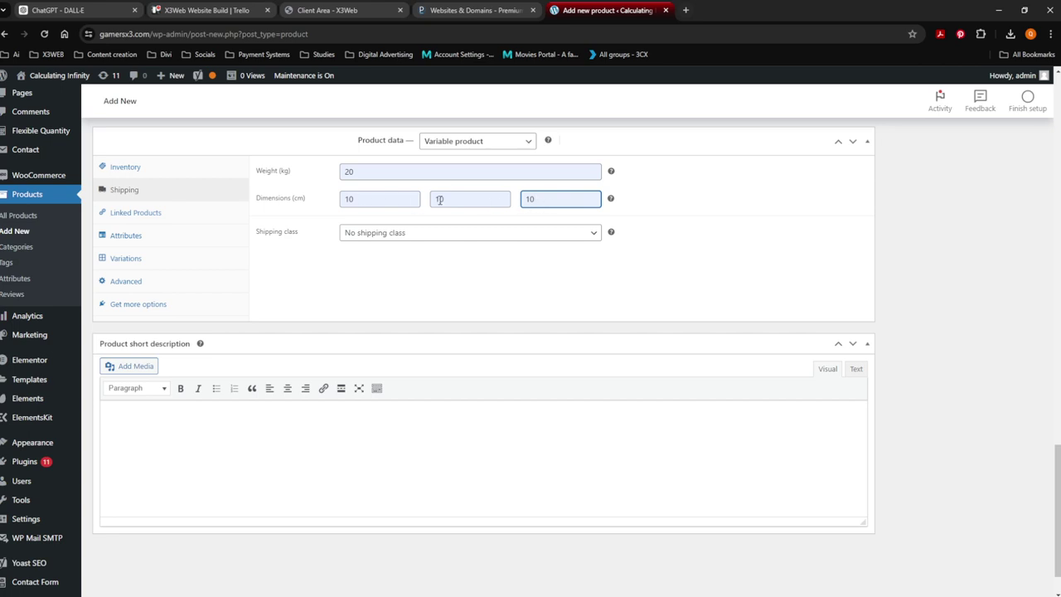
# Check the shipping class choices for the product, keeping No shipping class selected
pyautogui.click(367, 218)
pyautogui.click(379, 233)
pyautogui.click(379, 234)
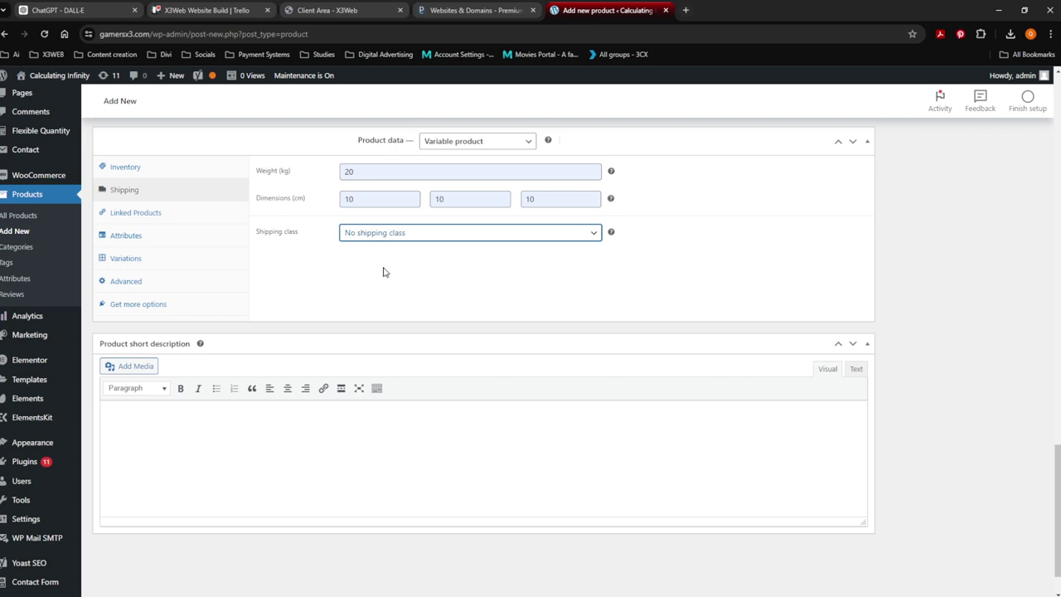
# Examine the upsells and cross-sells fields in the linked products settings, including the explanation of upsells
pyautogui.scroll(1, 308, 256)
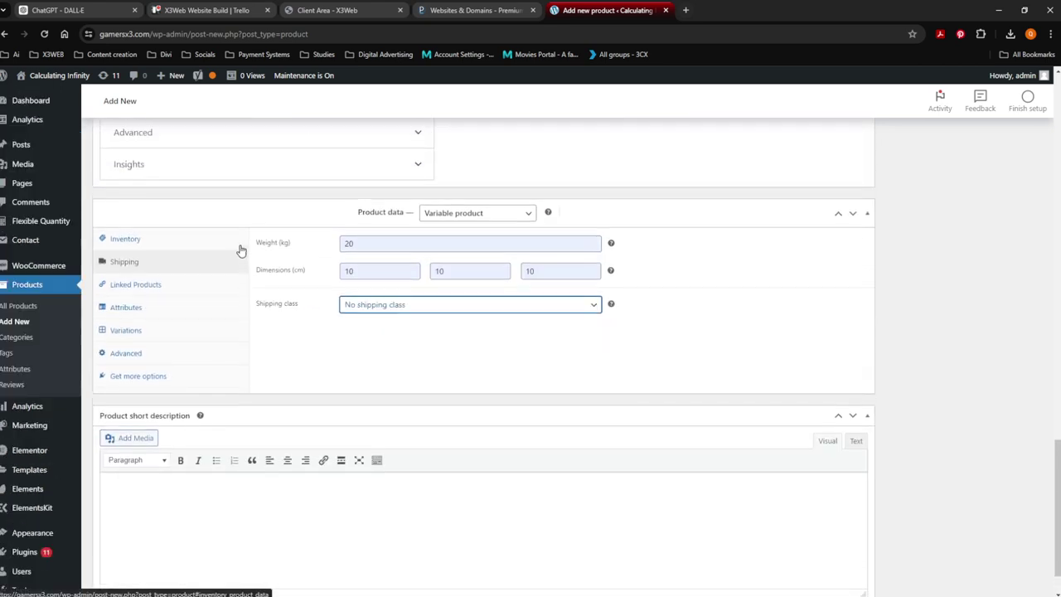
pyautogui.click(129, 290)
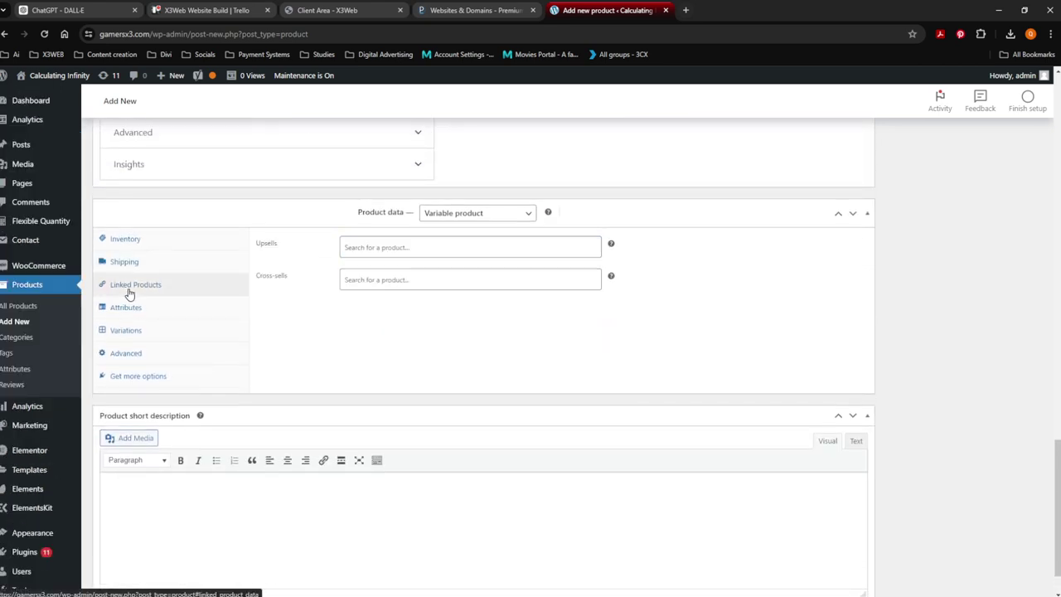
pyautogui.click(367, 247)
pyautogui.click(358, 330)
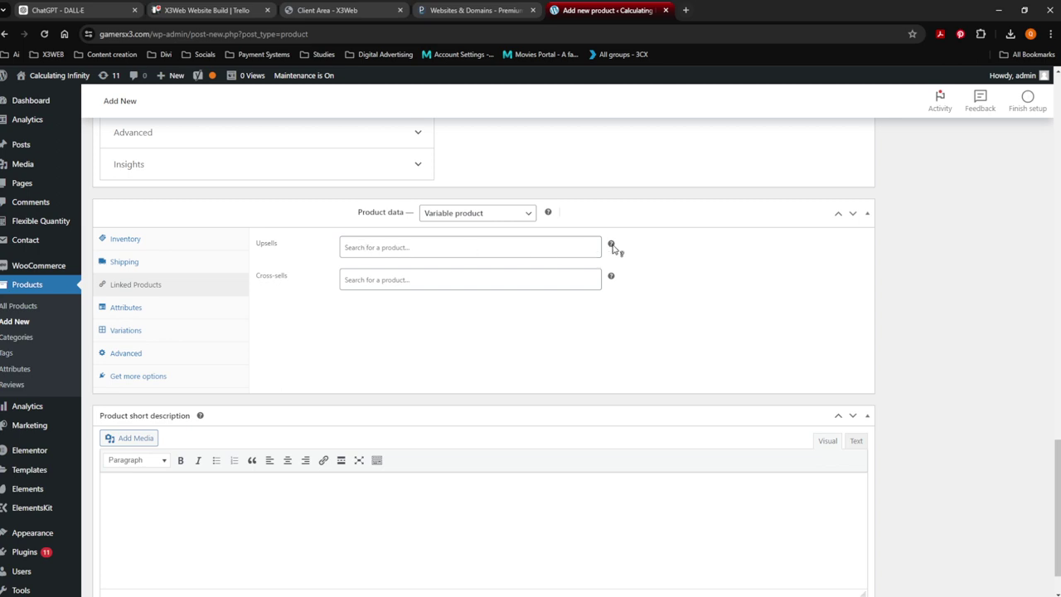
pyautogui.moveTo(613, 245)
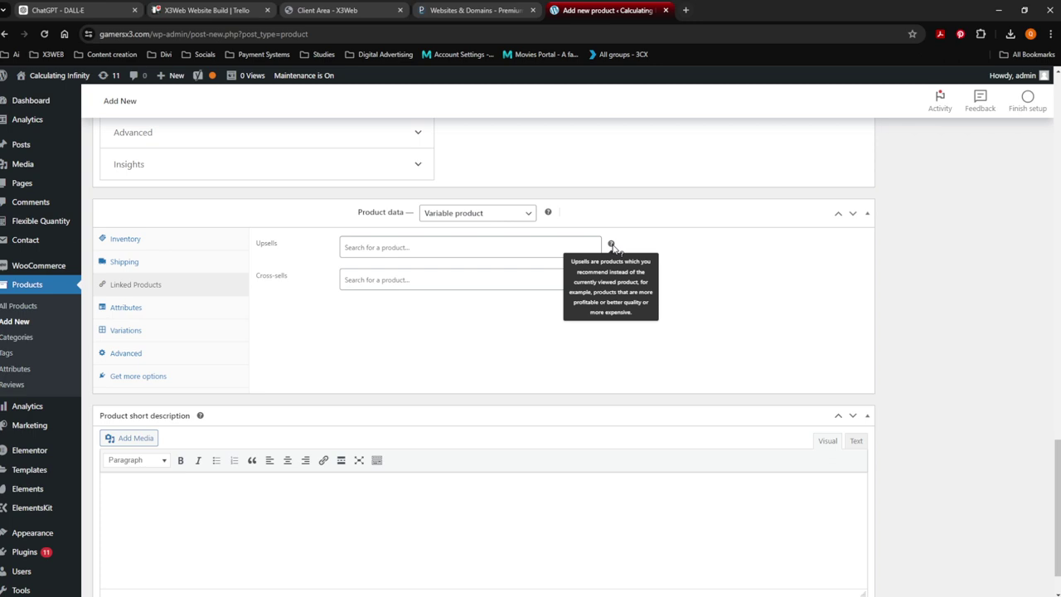
pyautogui.click(417, 253)
pyautogui.click(399, 299)
pyautogui.click(372, 283)
pyautogui.click(341, 355)
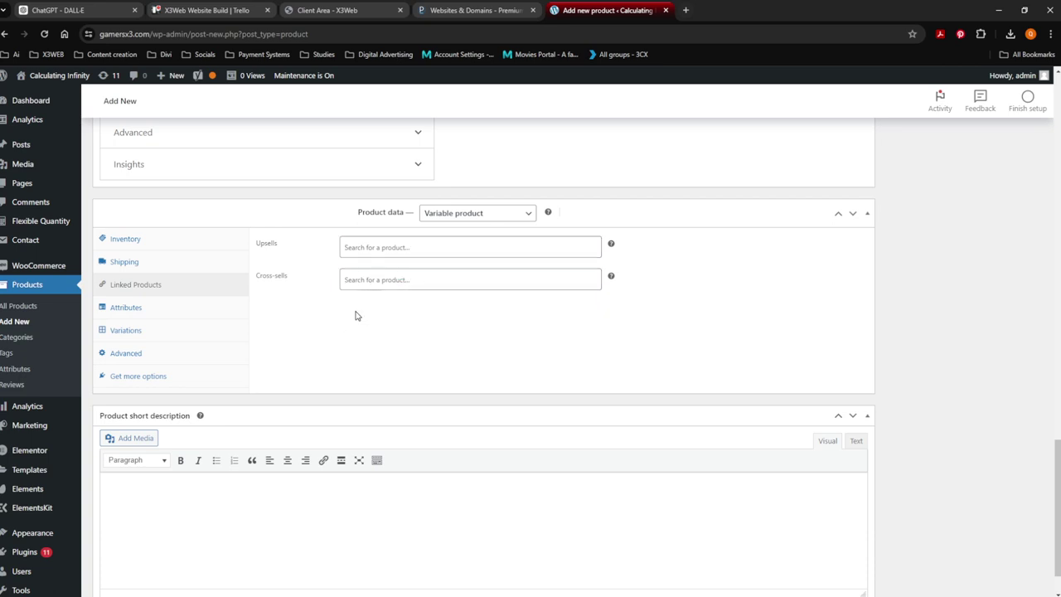
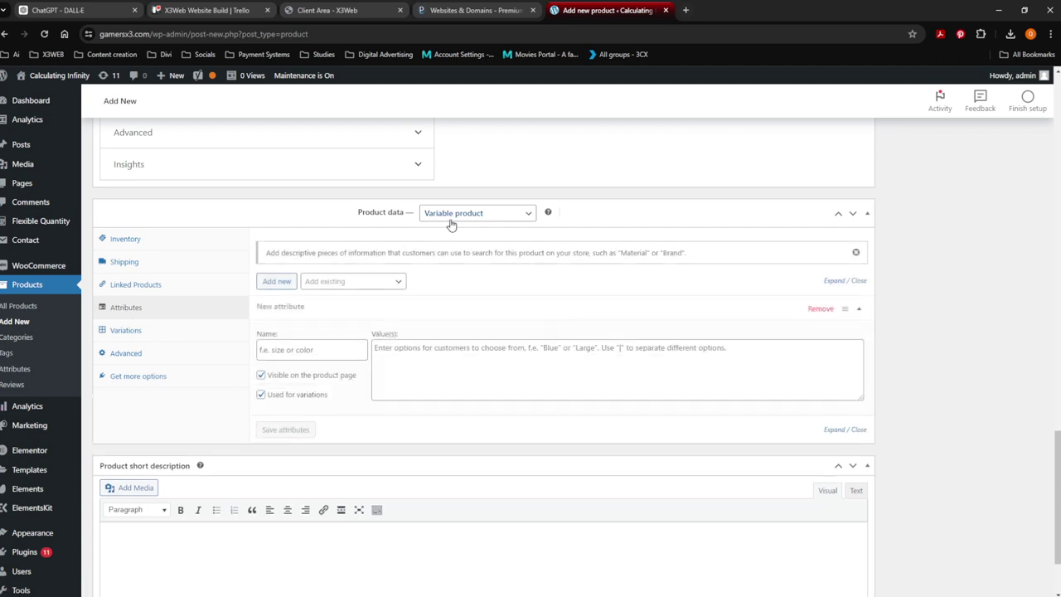
# Name the new product attribute "Size" in the attribute settings
pyautogui.scroll(-1, 478, 294)
pyautogui.scroll(1, 472, 284)
pyautogui.scroll(-1, 458, 286)
pyautogui.click(274, 294)
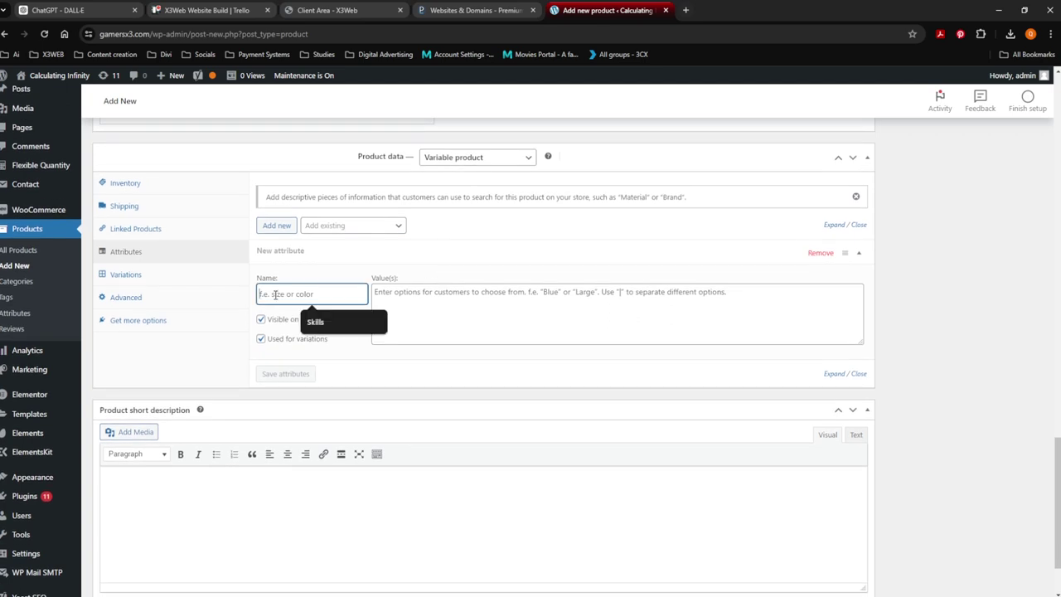
pyautogui.write('Size')
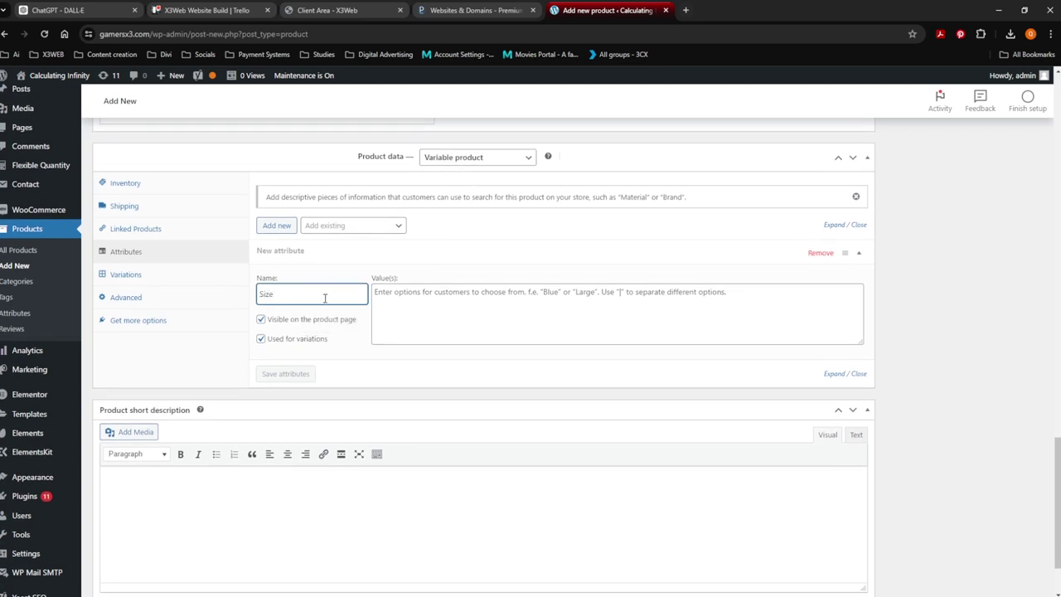
# Enter s | m | l | xl | xxl as the values of the Size attribute and save the attributes
pyautogui.click(403, 294)
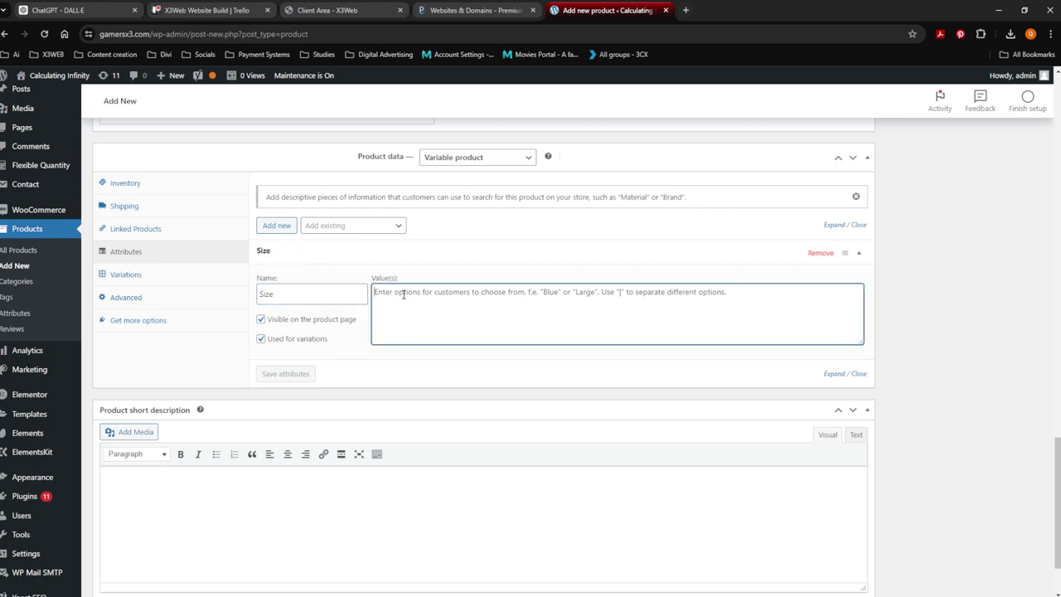
pyautogui.write('S')
pyautogui.press('Return')
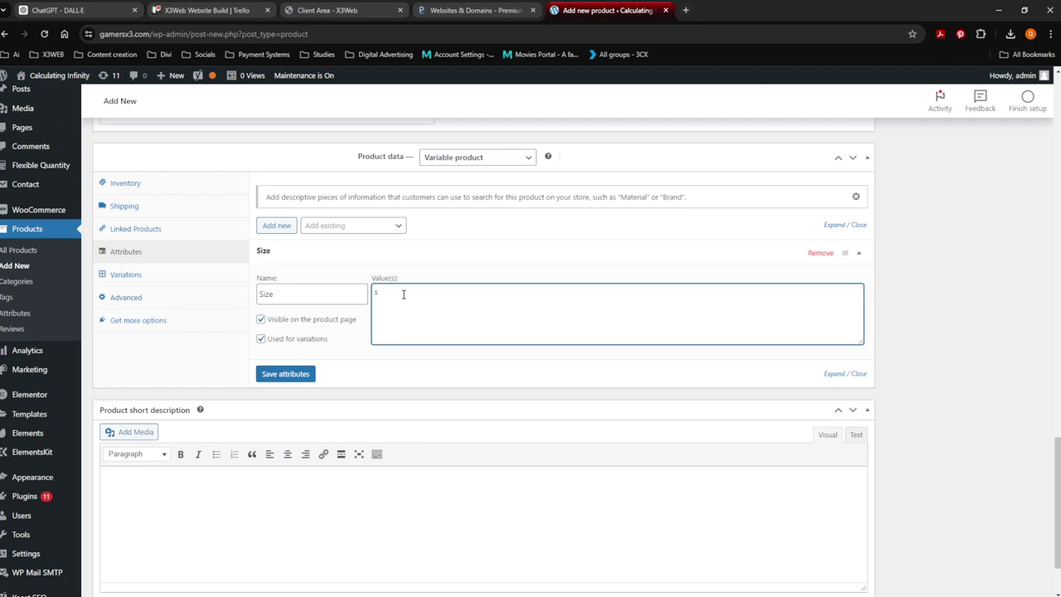
pyautogui.press('Return')
pyautogui.press('Return')
pyautogui.press('Return')
pyautogui.press('Return')
pyautogui.press('Return')
pyautogui.press('Return')
pyautogui.press('Return')
pyautogui.press('Return')
pyautogui.scroll(3, 393, 315)
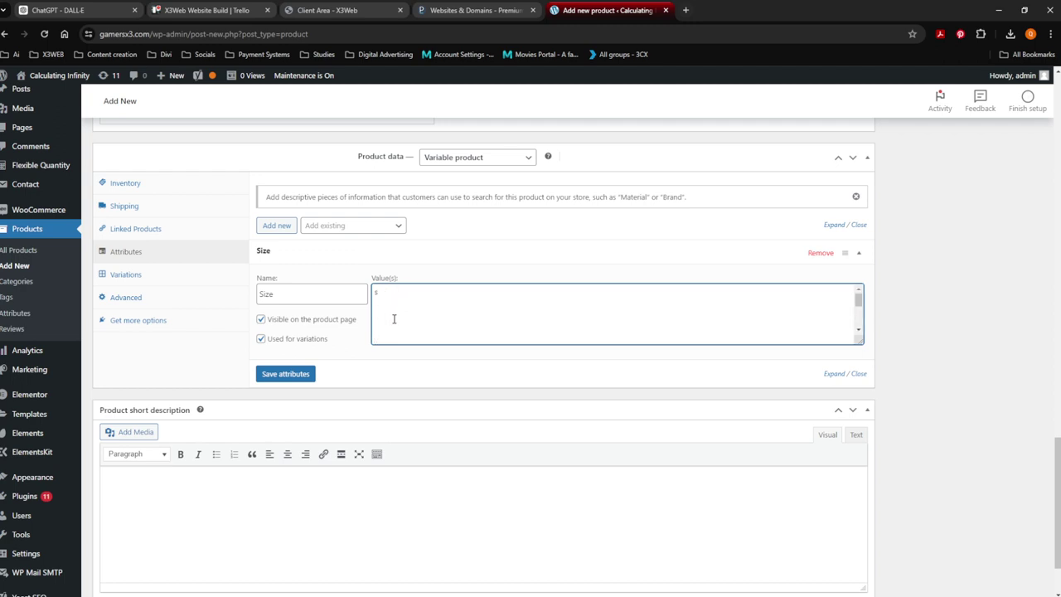
pyautogui.click(395, 292)
pyautogui.write('| m')
pyautogui.scroll(-1, 394, 292)
pyautogui.scroll(1, 395, 292)
pyautogui.write('l')
pyautogui.click(395, 291)
pyautogui.write('l | xxl')
pyautogui.click(304, 375)
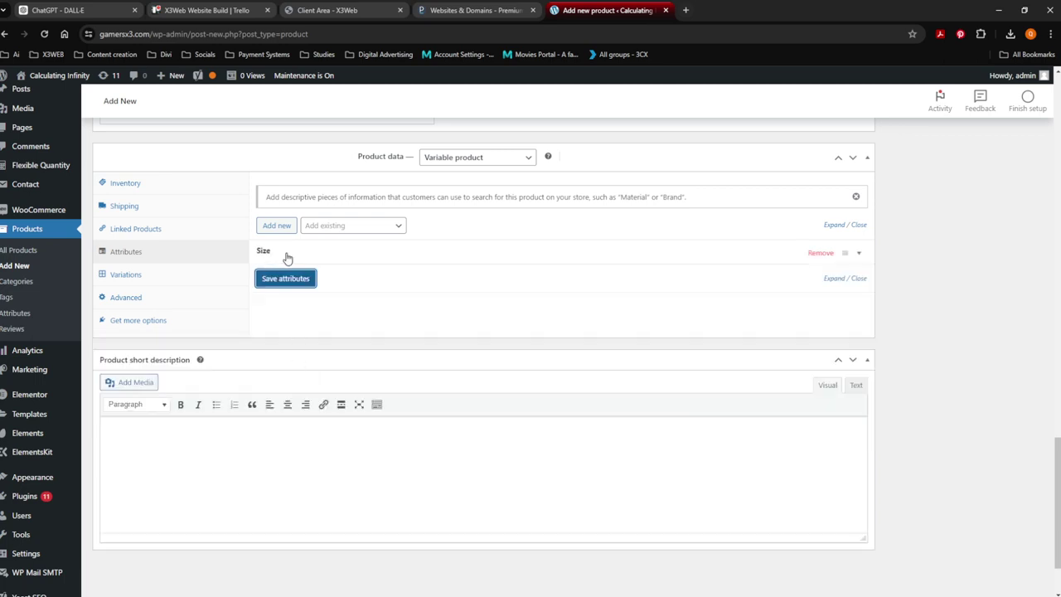
pyautogui.click(285, 278)
# Add a Color attribute with the values Orange | Blue | Yellow | green and save the attributes
pyautogui.click(278, 227)
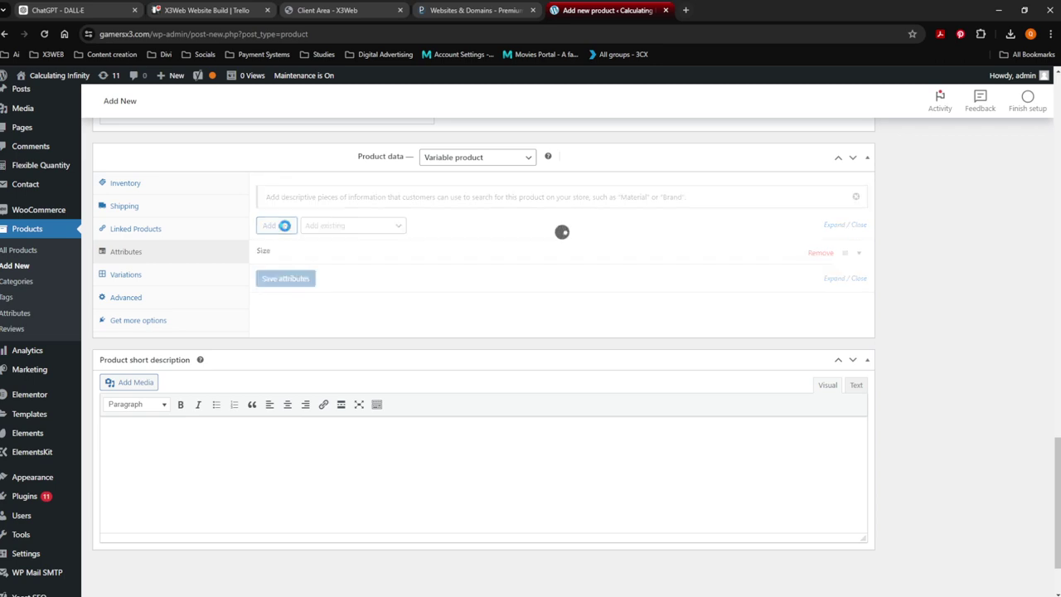
pyautogui.click(289, 319)
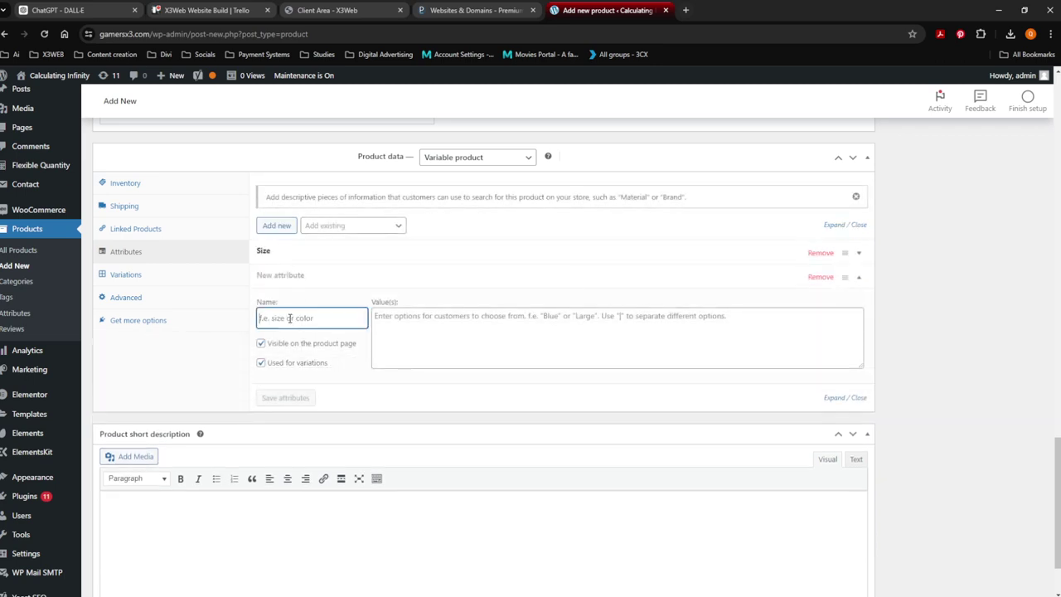
pyautogui.write('Color')
pyautogui.click(382, 320)
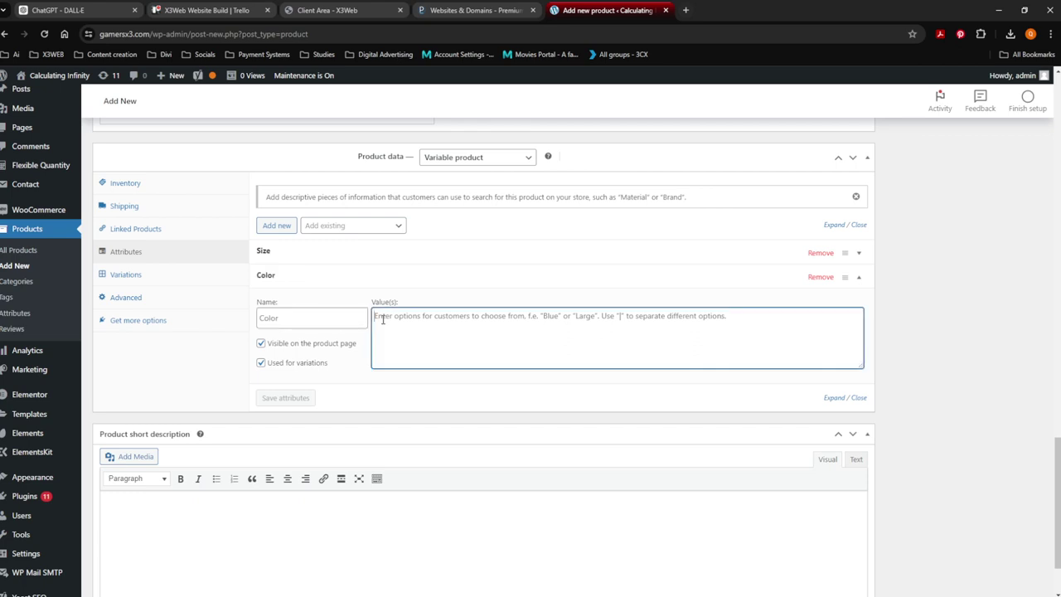
pyautogui.write('Orange')
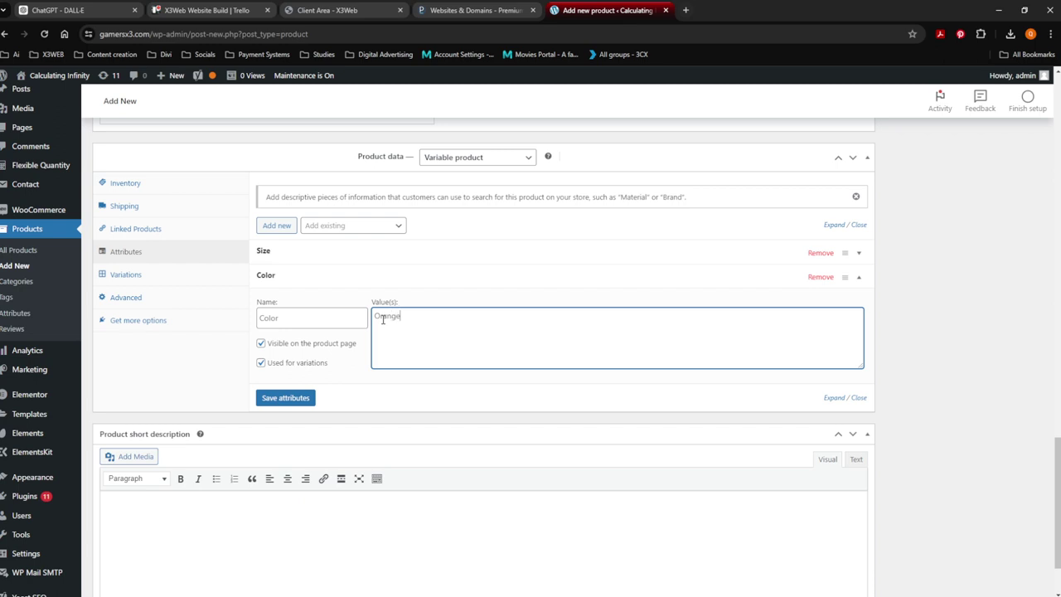
pyautogui.write(' | Blue | Yellow | green')
pyautogui.click(285, 398)
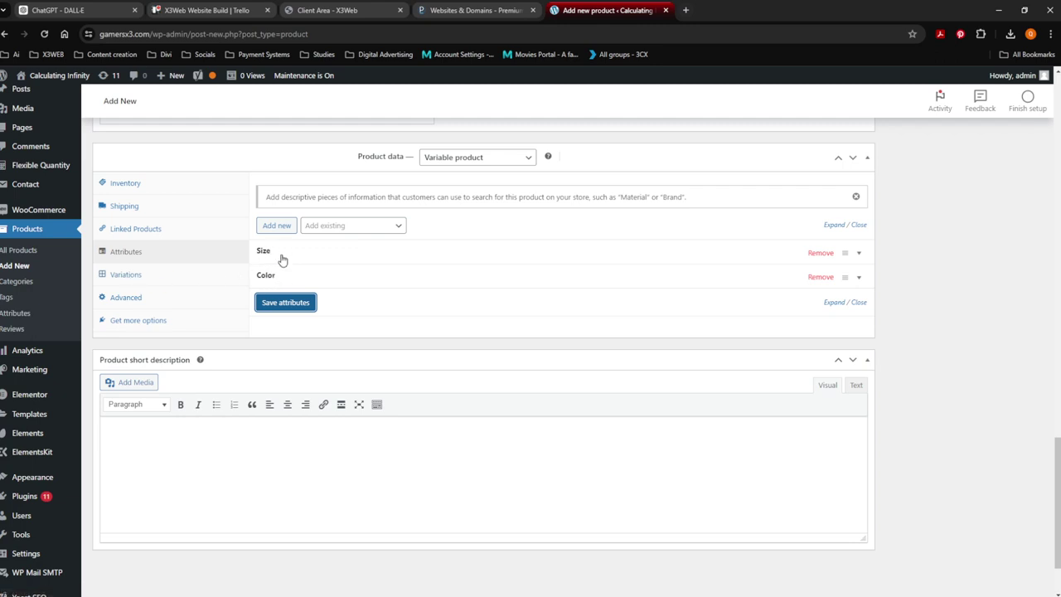
# Generate all product variations from the Size and Color attributes
pyautogui.click(125, 276)
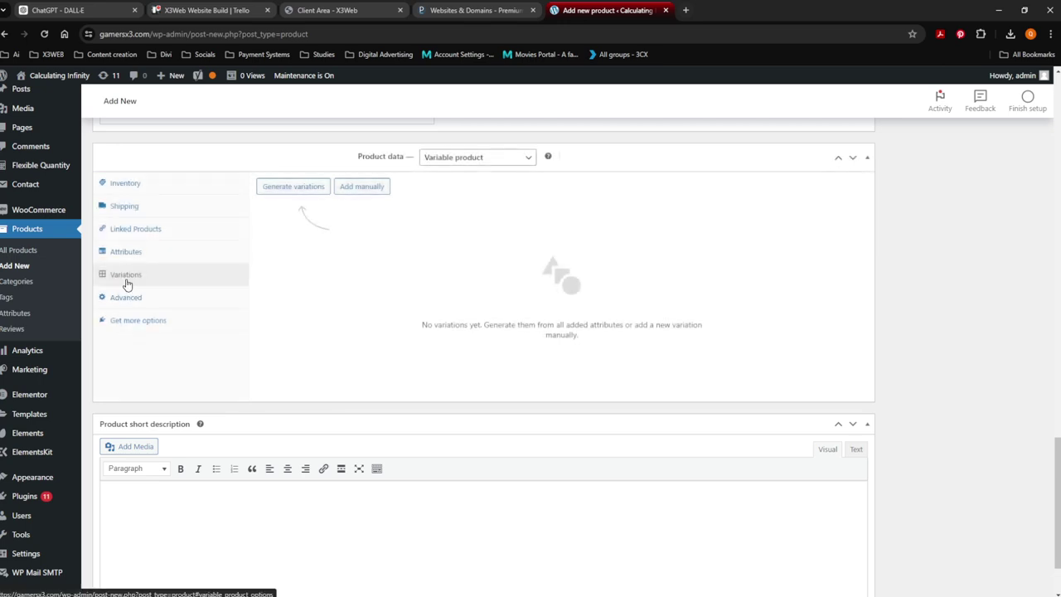
pyautogui.click(292, 188)
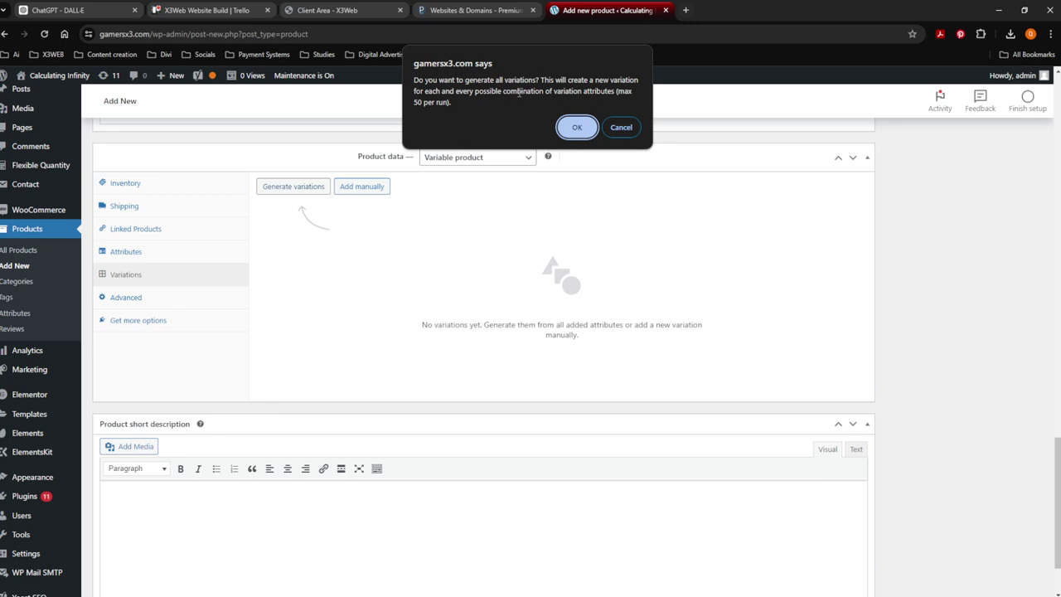
pyautogui.click(577, 128)
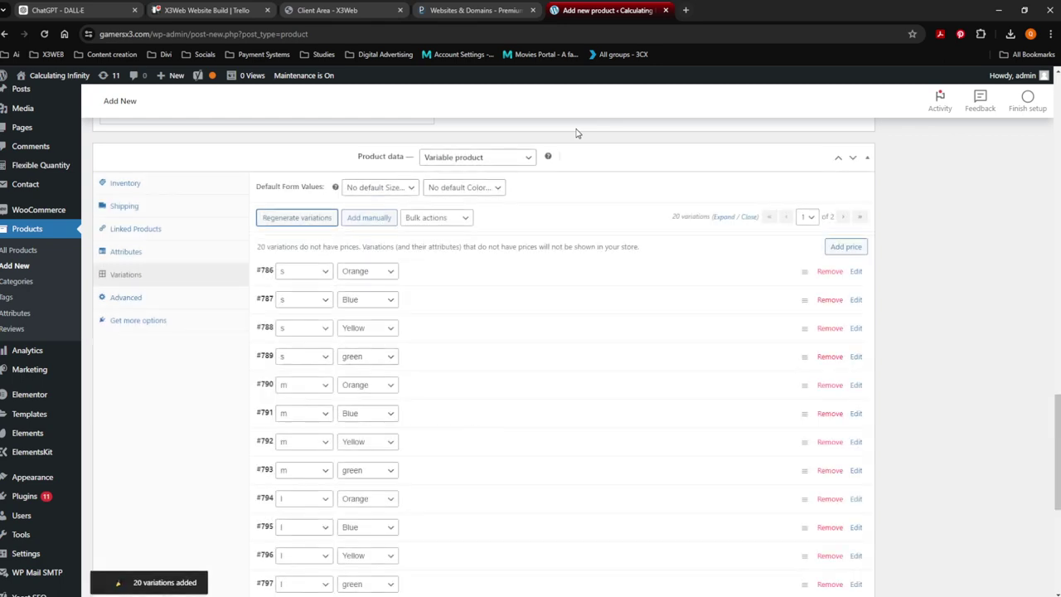
# Set the regular price to $100 and the sale price to $75 for the s Orange variation
pyautogui.scroll(-2, 486, 384)
pyautogui.scroll(4, 484, 384)
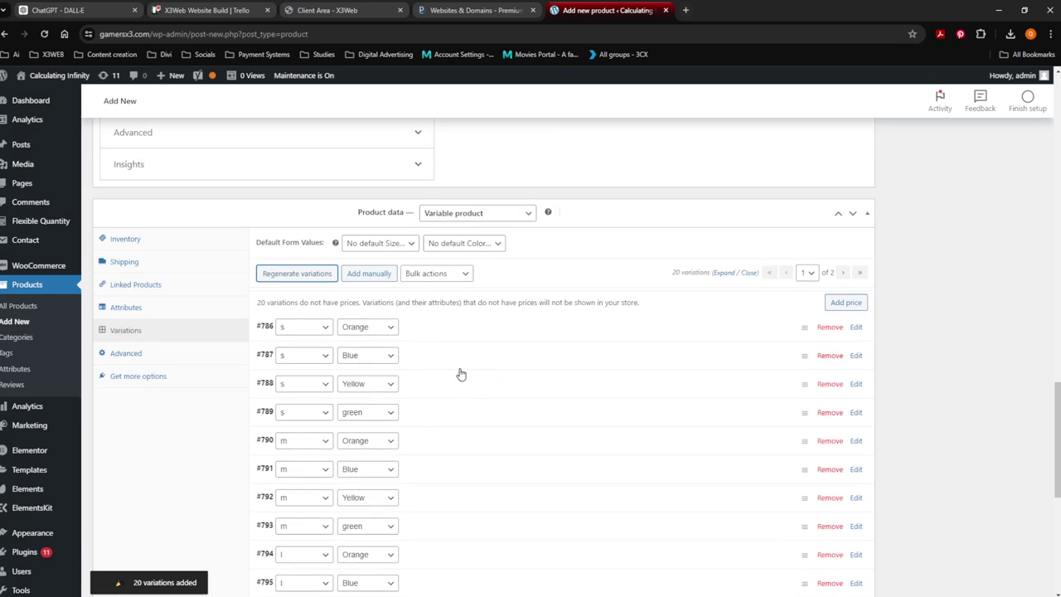
pyautogui.click(424, 330)
pyautogui.scroll(-1, 423, 328)
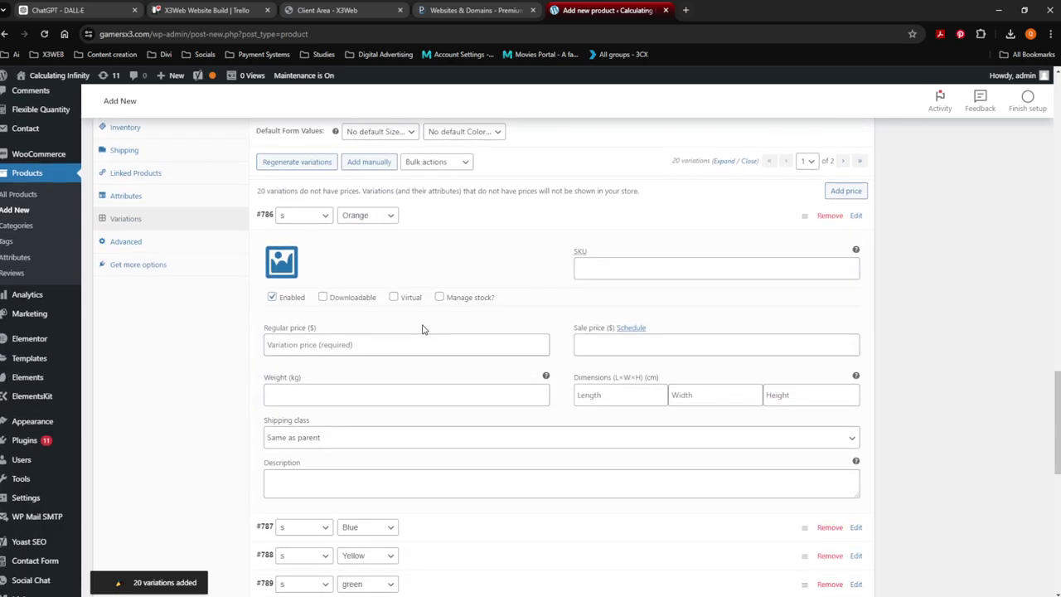
pyautogui.click(596, 266)
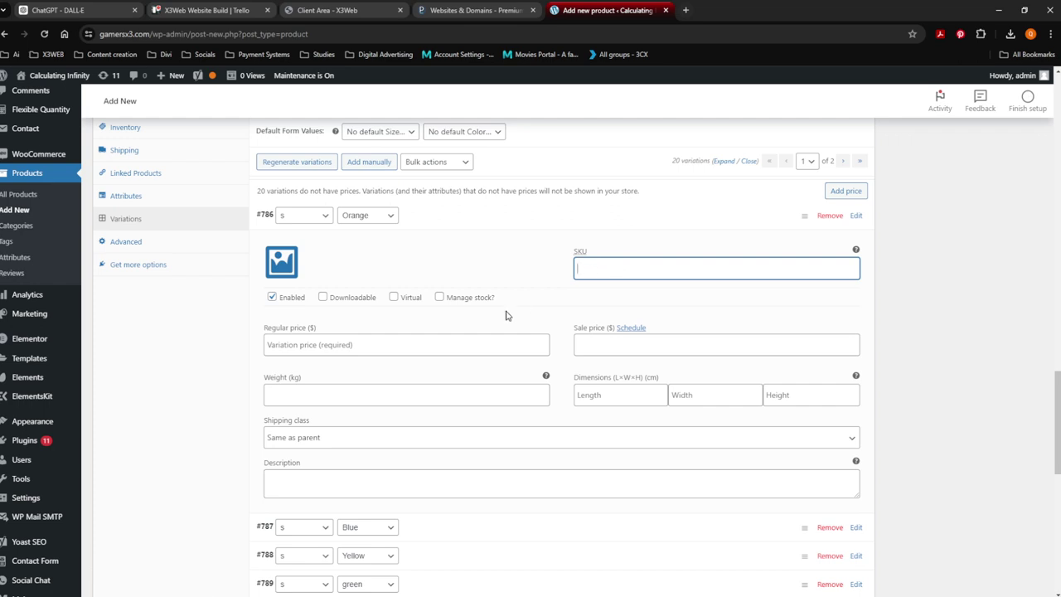
pyautogui.scroll(-1, 508, 315)
pyautogui.click(289, 288)
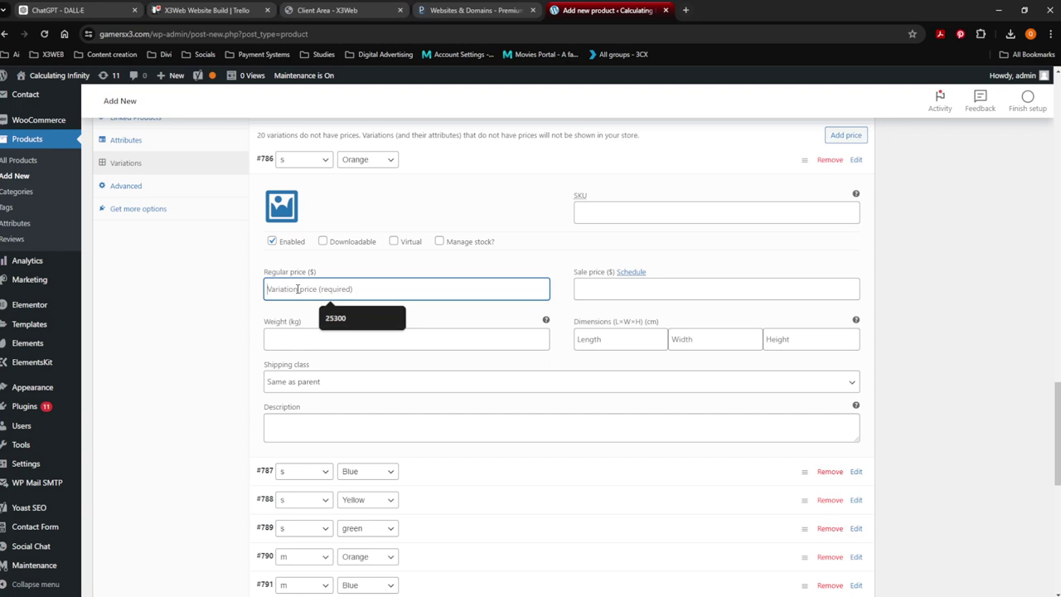
pyautogui.write('100')
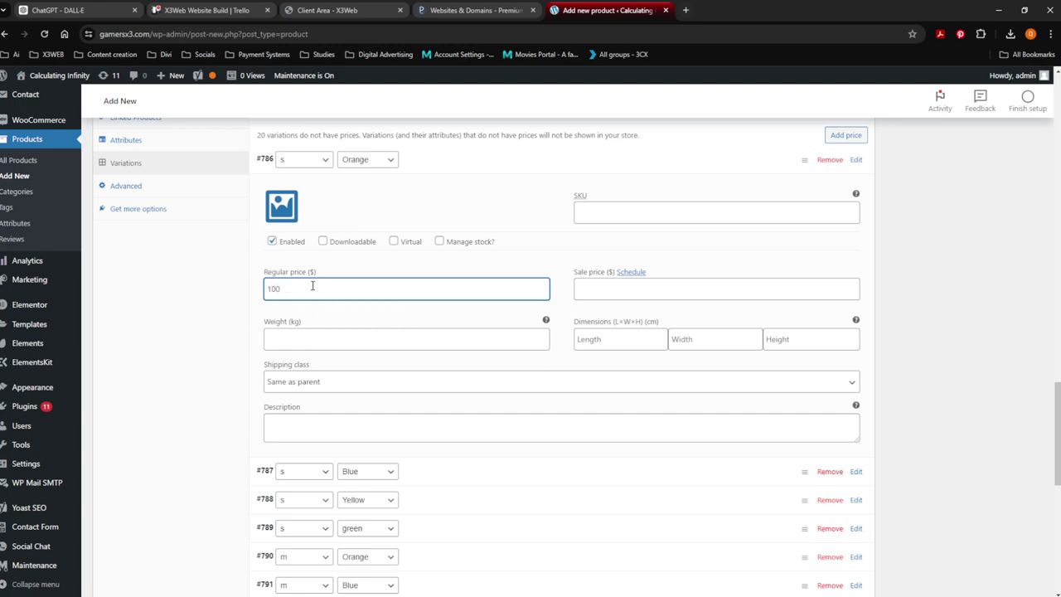
pyautogui.click(592, 290)
pyautogui.write('75')
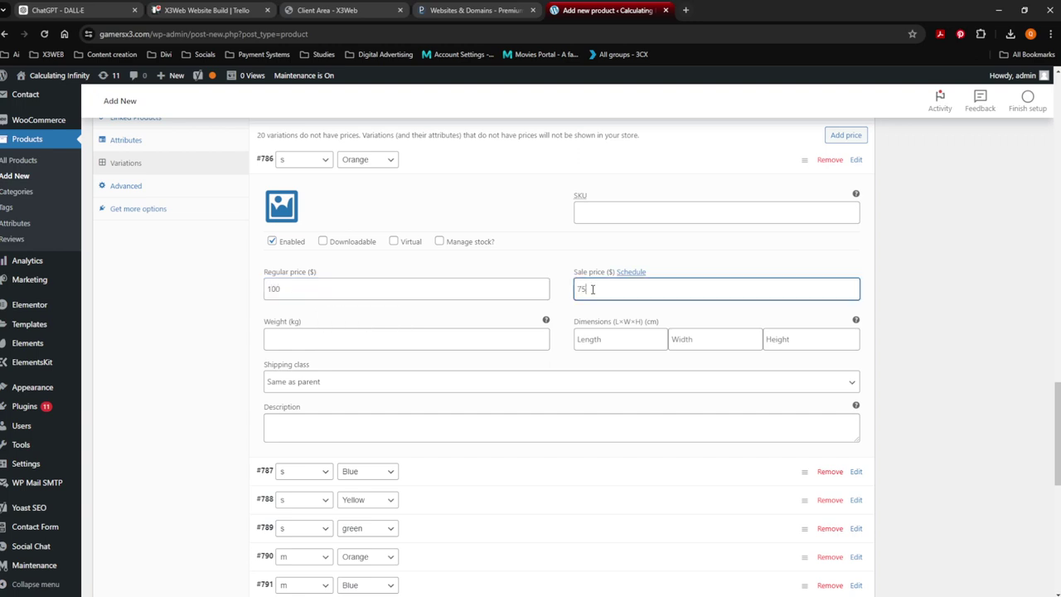
pyautogui.click(565, 242)
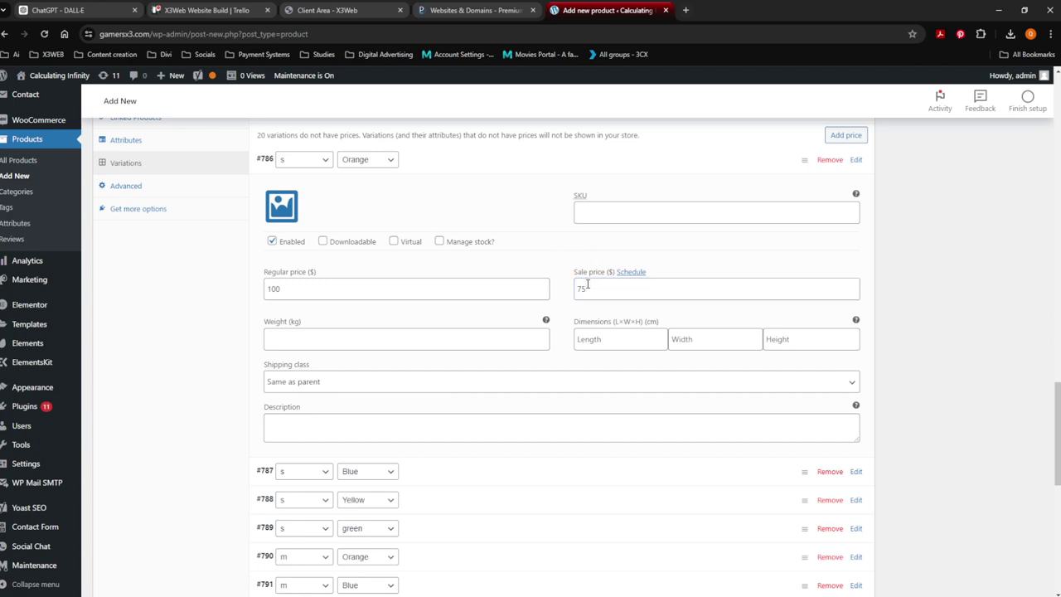
# Set the s Orange variation's weight to 10 kg and its length, width and height to 10 cm each
pyautogui.click(294, 338)
pyautogui.write('10')
pyautogui.click(595, 340)
pyautogui.write('10')
pyautogui.click(729, 339)
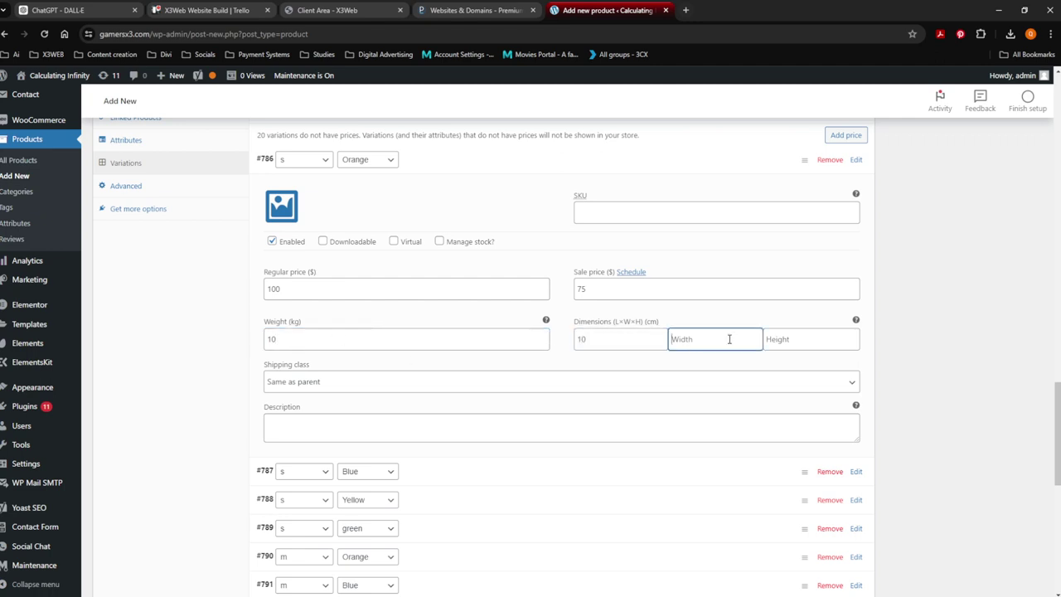
pyautogui.write('10')
pyautogui.click(799, 339)
pyautogui.write('10')
pyautogui.click(744, 325)
pyautogui.scroll(-1, 414, 367)
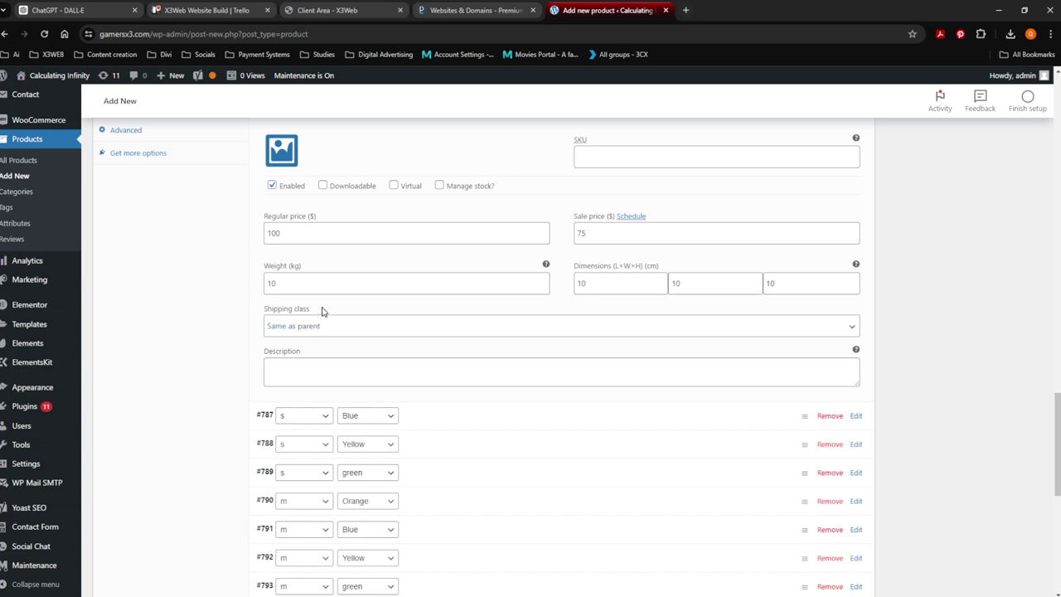
pyautogui.scroll(2, 321, 313)
pyautogui.scroll(-4, 322, 312)
pyautogui.click(300, 257)
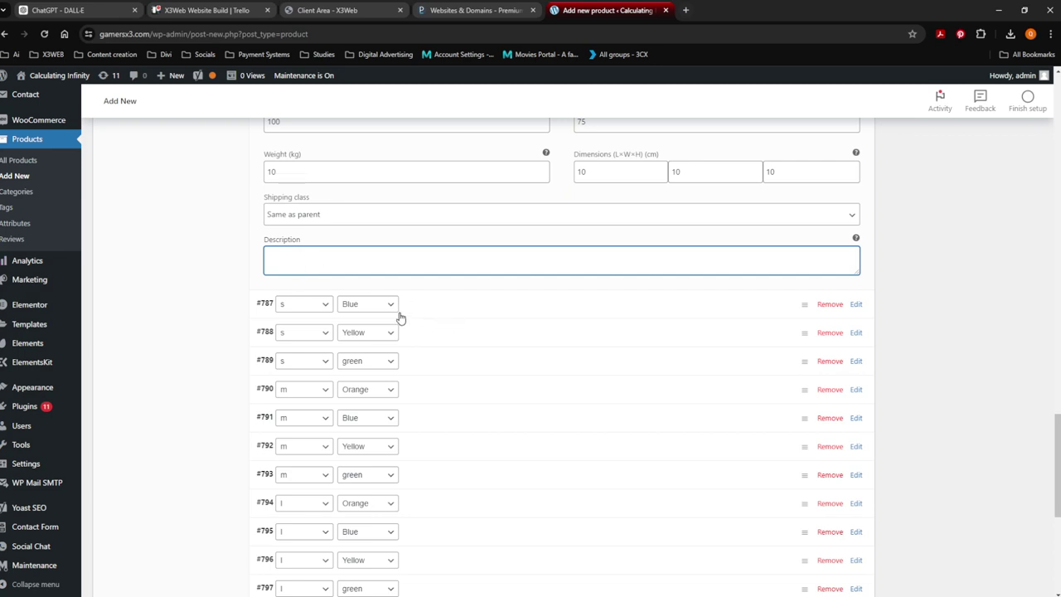
# Set the media library picture of firemen inside an emergency vehicle as the s Orange variation's image
pyautogui.scroll(5, 400, 317)
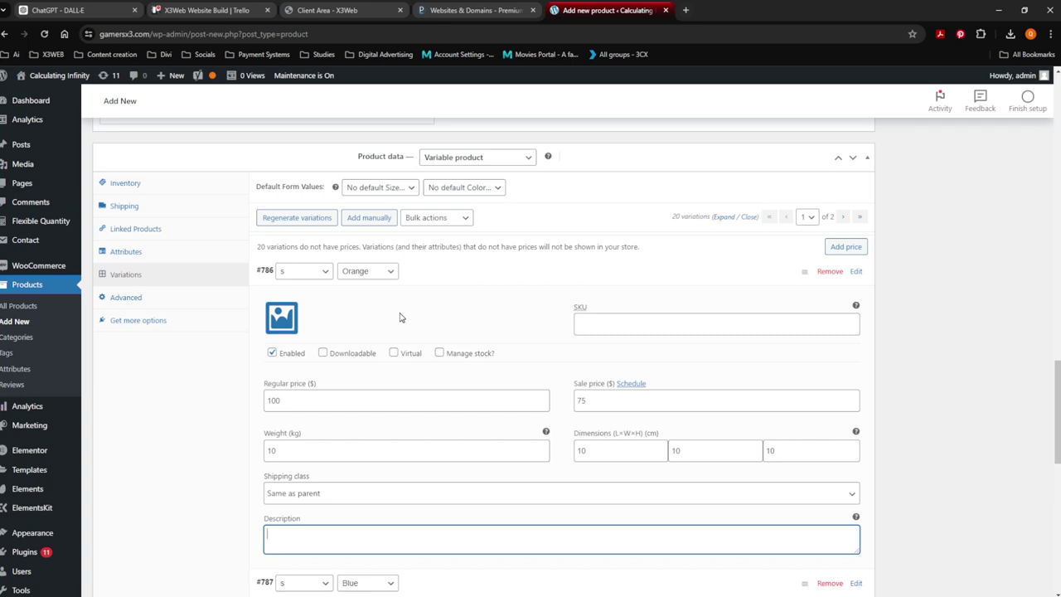
pyautogui.scroll(-1, 401, 318)
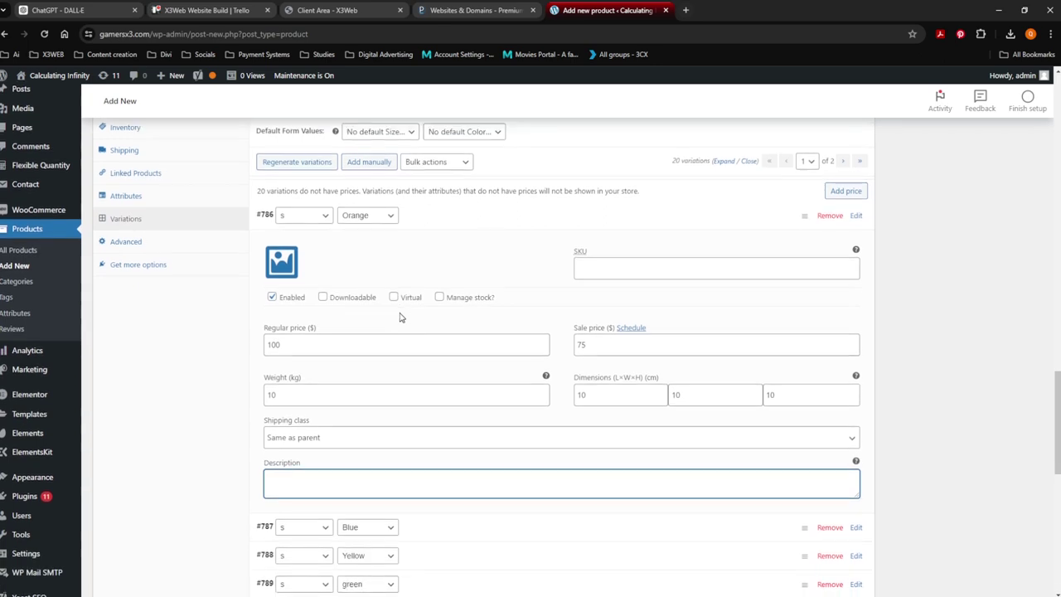
pyautogui.click(282, 263)
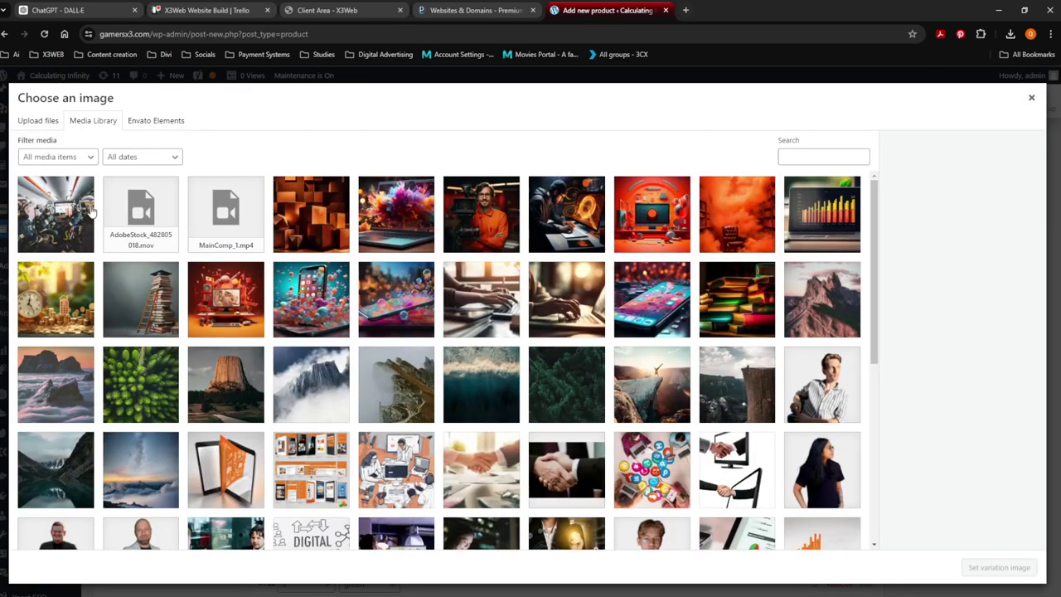
pyautogui.click(65, 214)
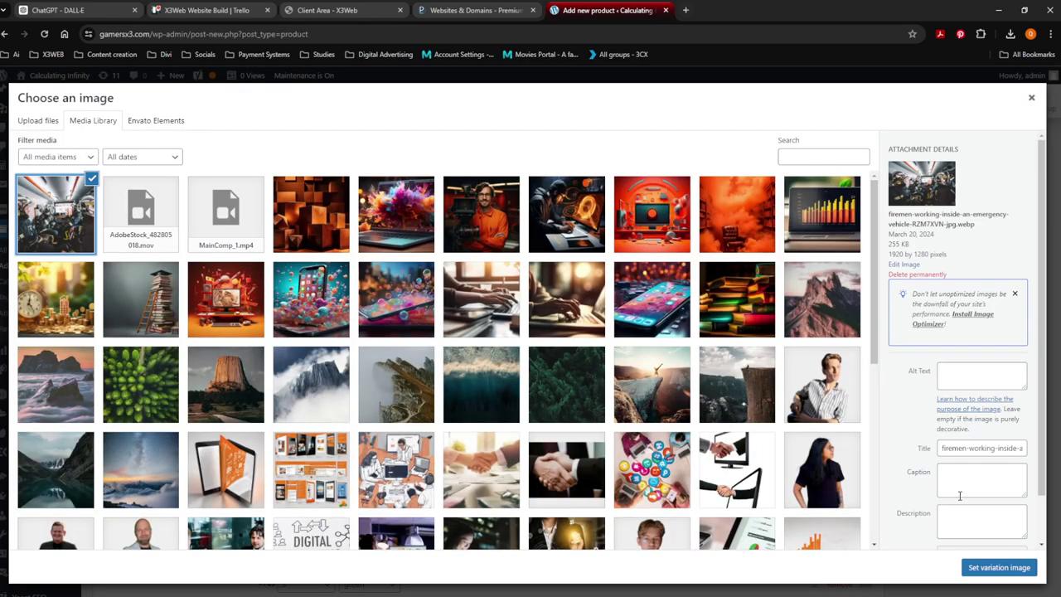
pyautogui.click(998, 568)
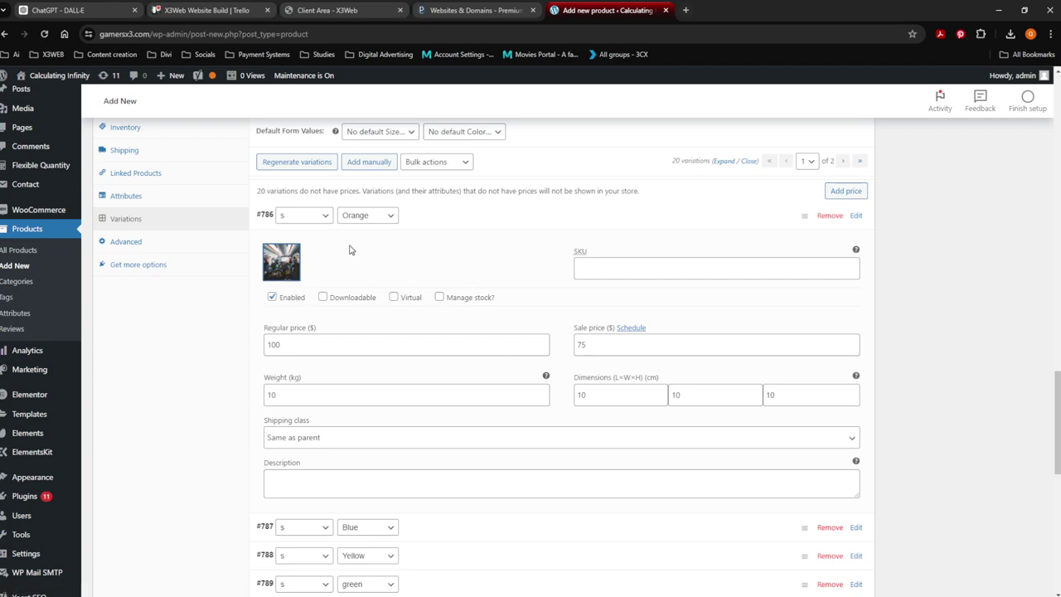
# Replace the s Orange variation's image with the orange T-shirt photo 167637d2-a900-47e8-8b68-dd9ae3a20b07, uploaded from the computer's recent files
pyautogui.click(282, 262)
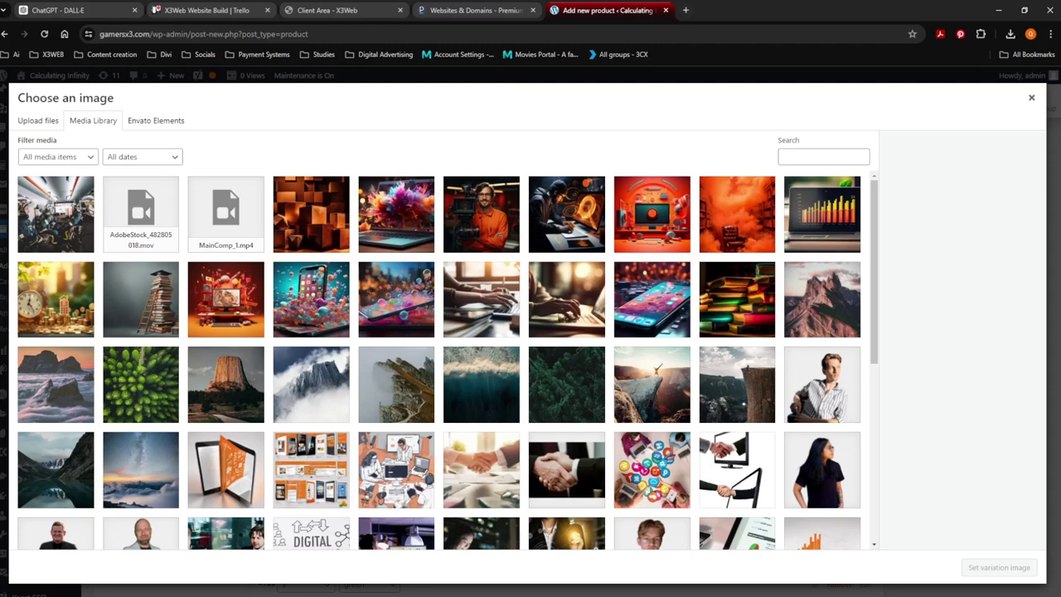
pyautogui.press('super+e')
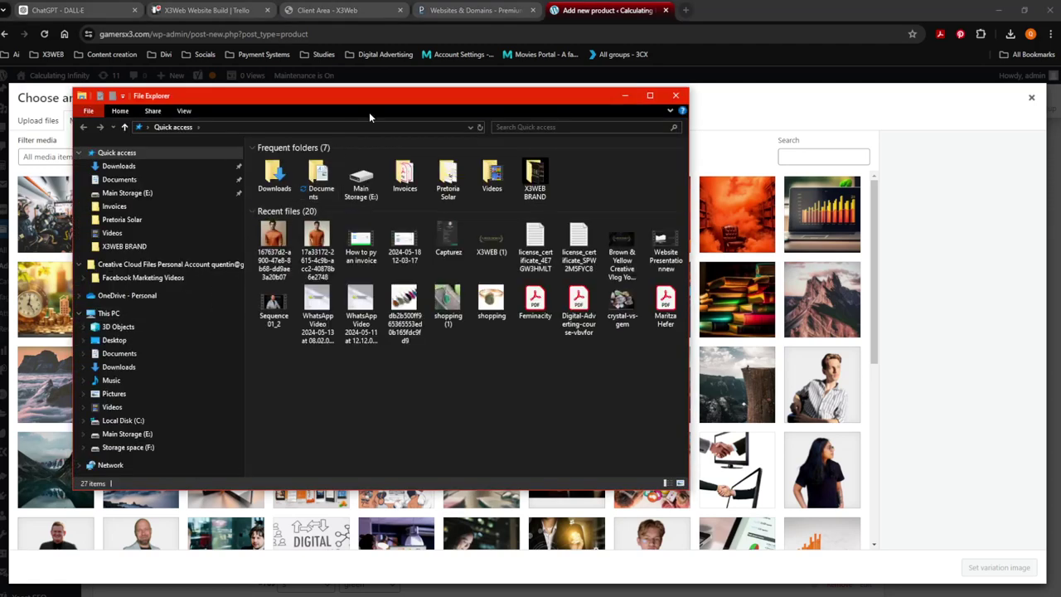
pyautogui.press('super+Down')
pyautogui.moveTo(147, 211); pyautogui.dragTo(352, 298)
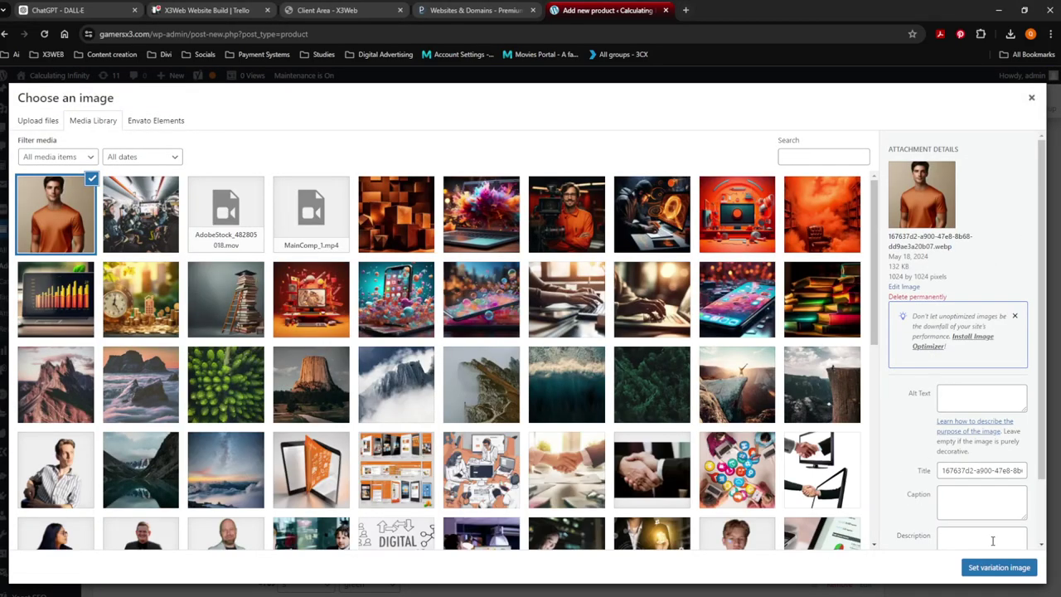
pyautogui.click(995, 572)
# Set the orange T-shirt photo from the media library as the image of the s Blue variation
pyautogui.scroll(-3, 398, 282)
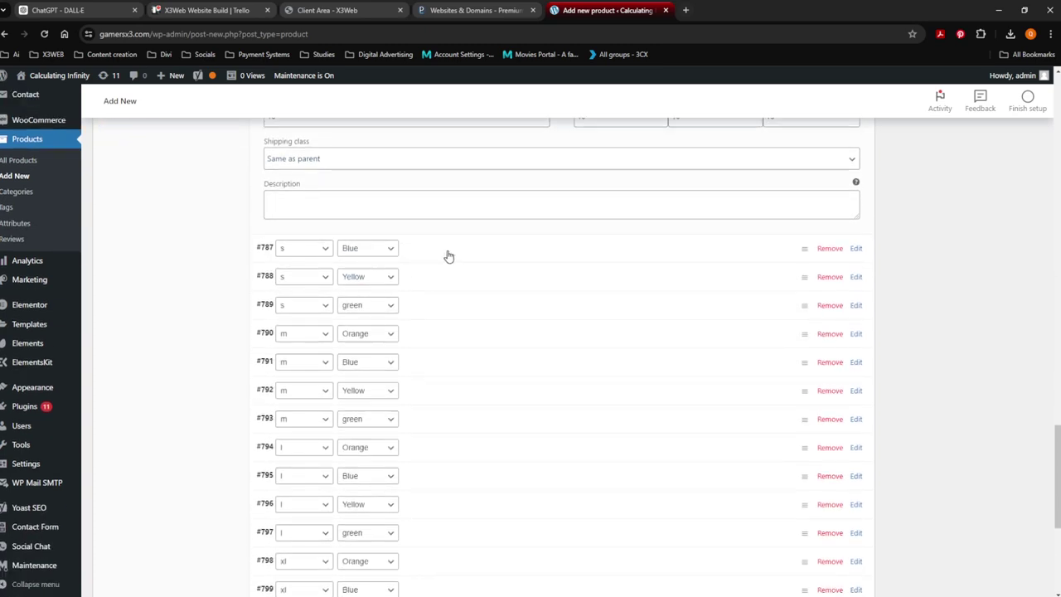
pyautogui.click(445, 255)
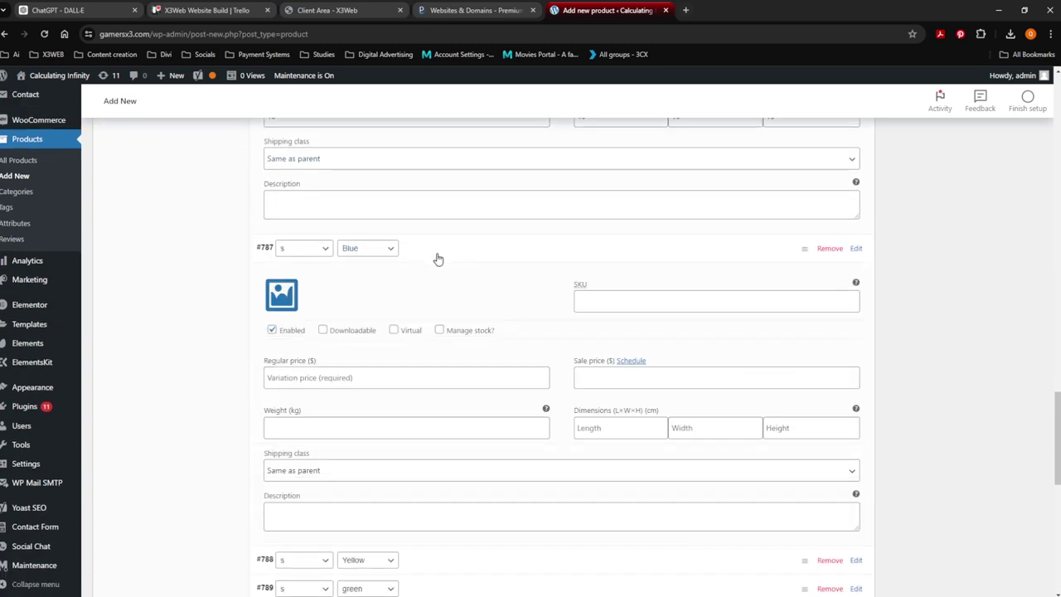
pyautogui.scroll(-2, 373, 406)
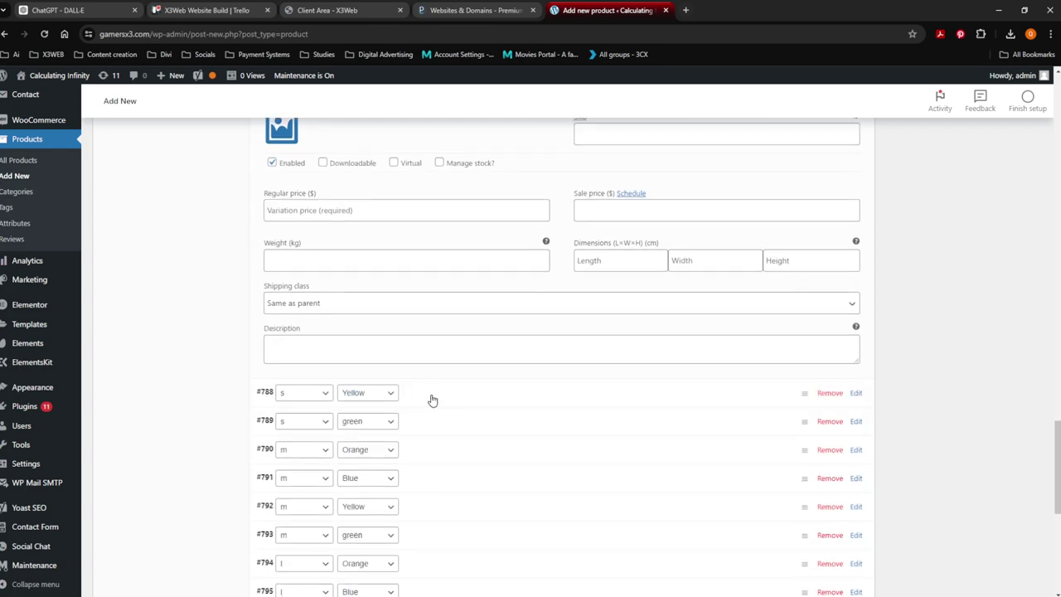
pyautogui.scroll(1, 386, 353)
pyautogui.click(286, 193)
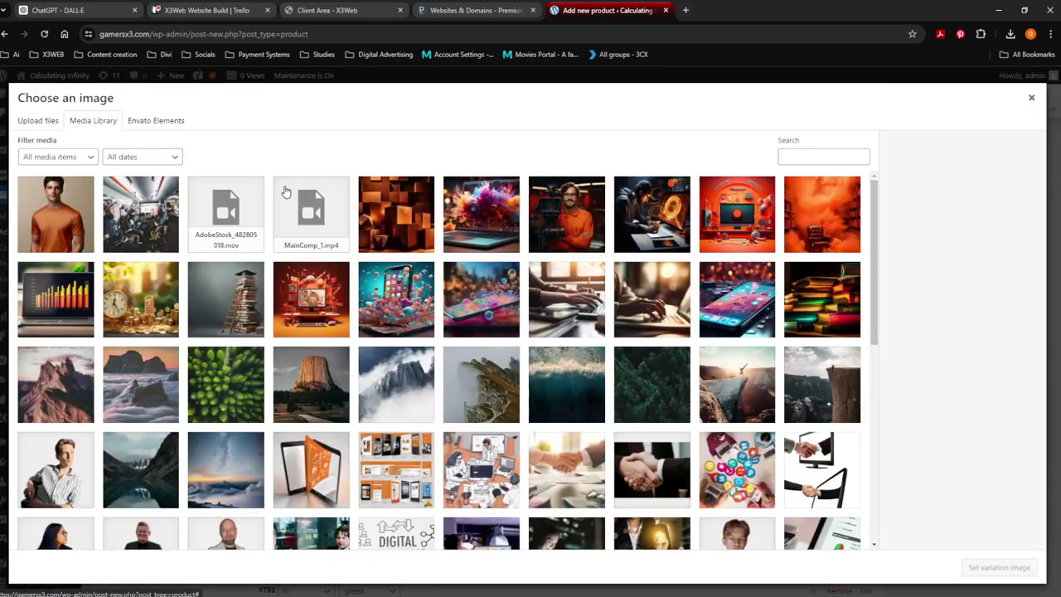
pyautogui.click(84, 210)
pyautogui.click(999, 567)
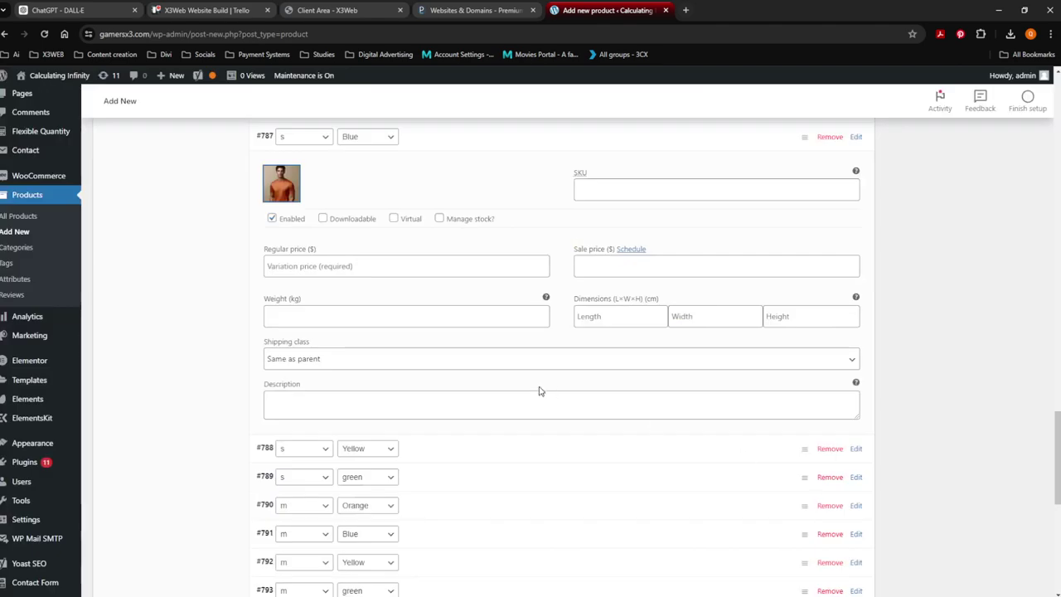
# Set the s Blue variation's regular price to 100 and its sale price to 75
pyautogui.click(310, 266)
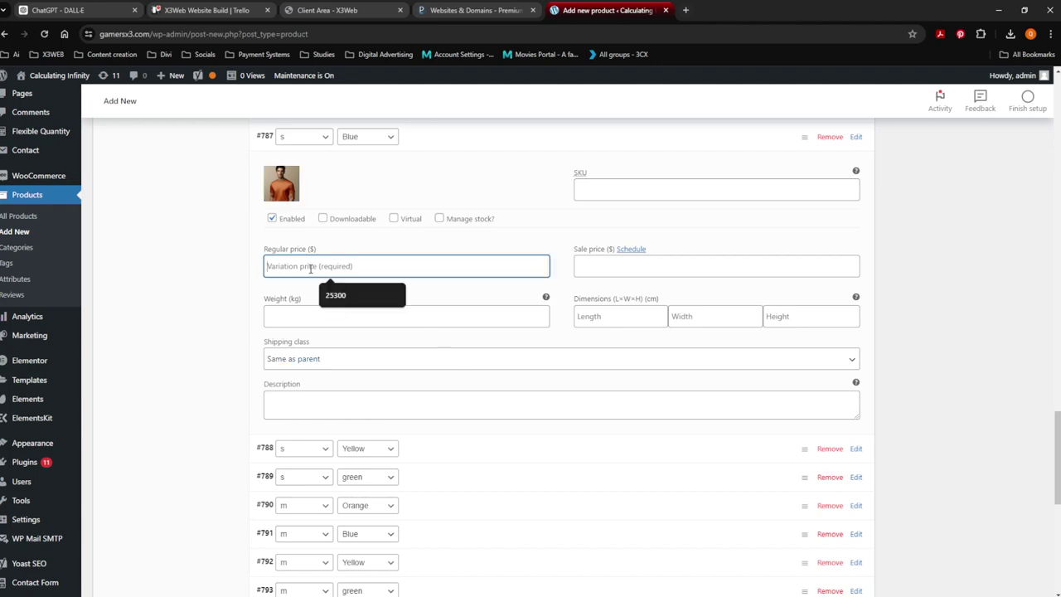
pyautogui.write('100')
pyautogui.click(619, 268)
pyautogui.write('75')
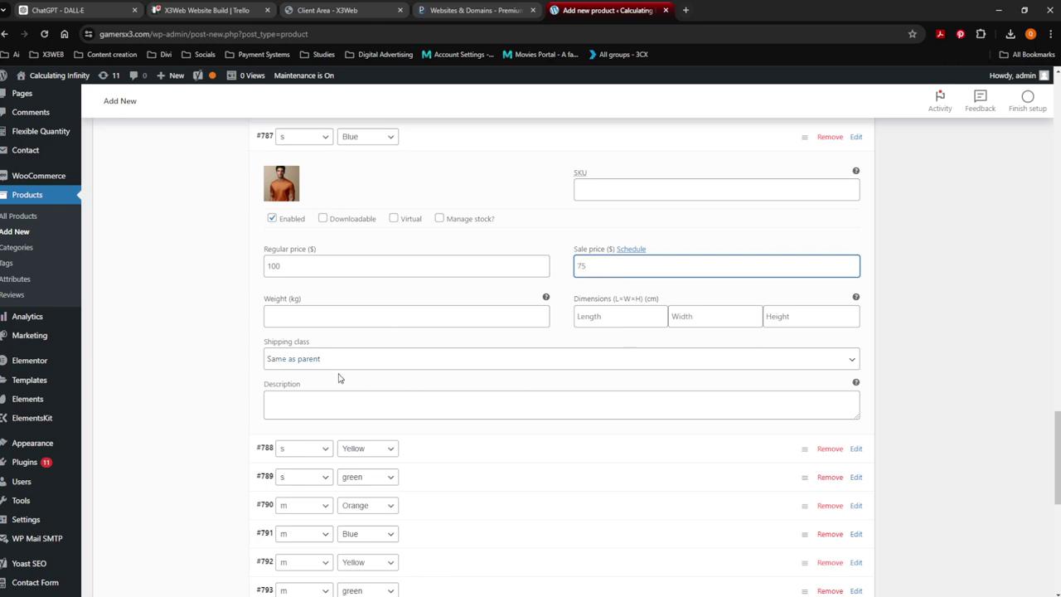
# Look through the remaining variations and go to their second page without saving the pending changes
pyautogui.scroll(-2, 355, 377)
pyautogui.click(422, 341)
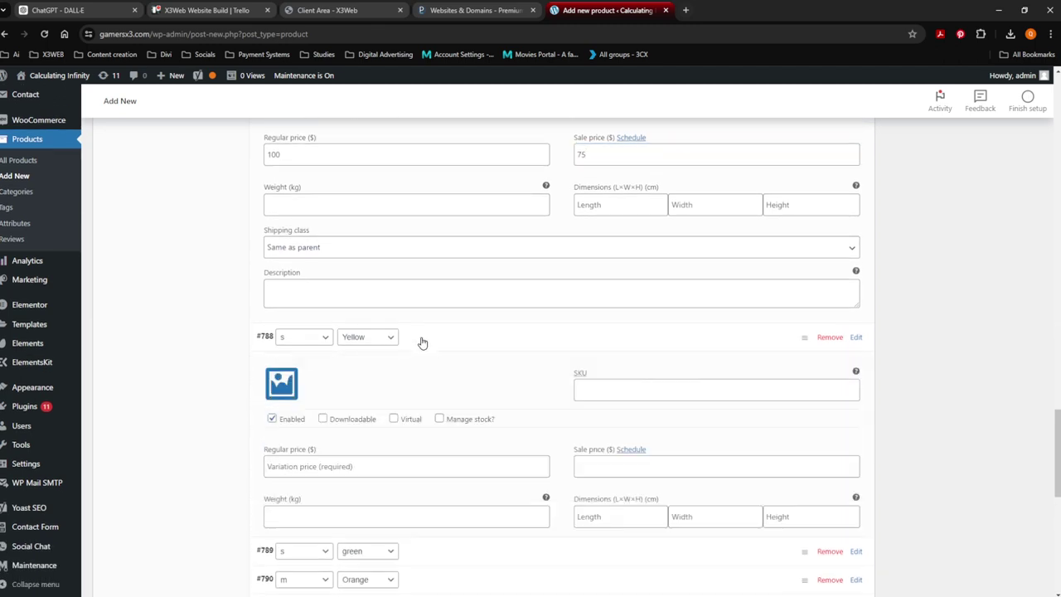
pyautogui.click(422, 342)
pyautogui.scroll(-2, 422, 341)
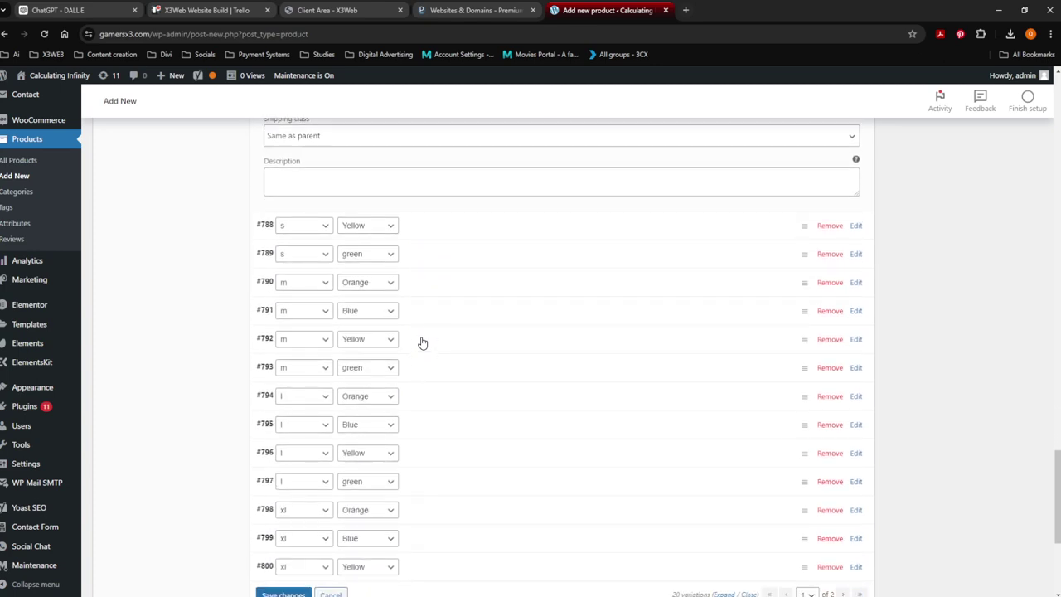
pyautogui.scroll(-2, 422, 341)
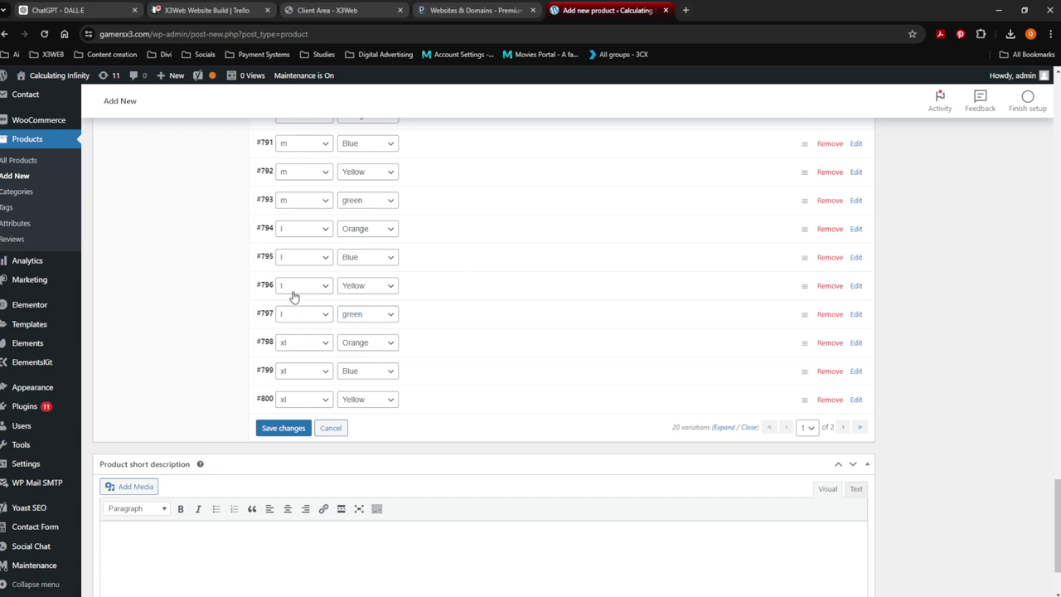
pyautogui.scroll(5, 457, 348)
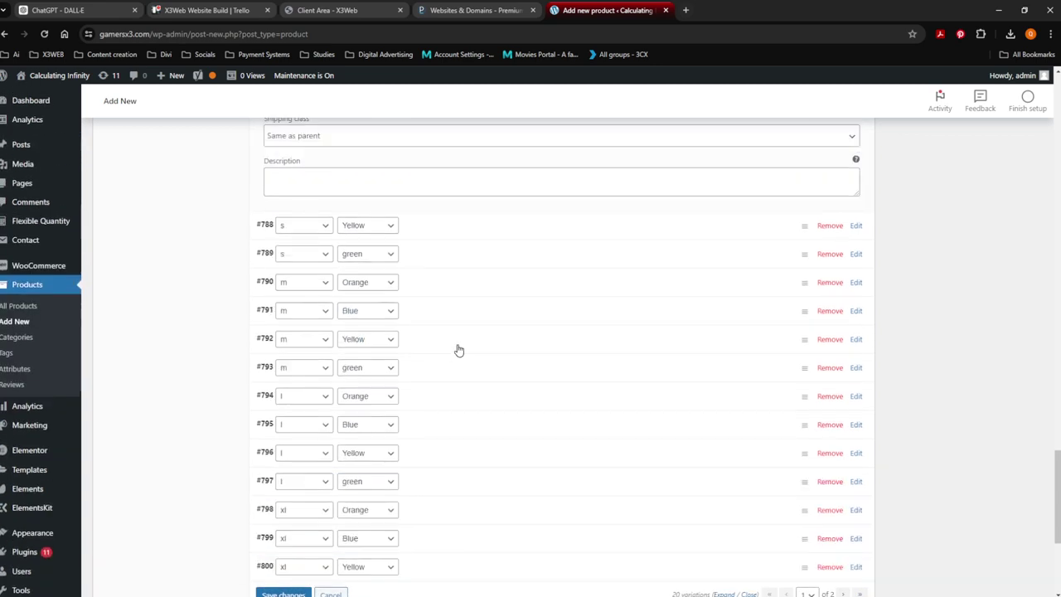
pyautogui.scroll(-5, 457, 348)
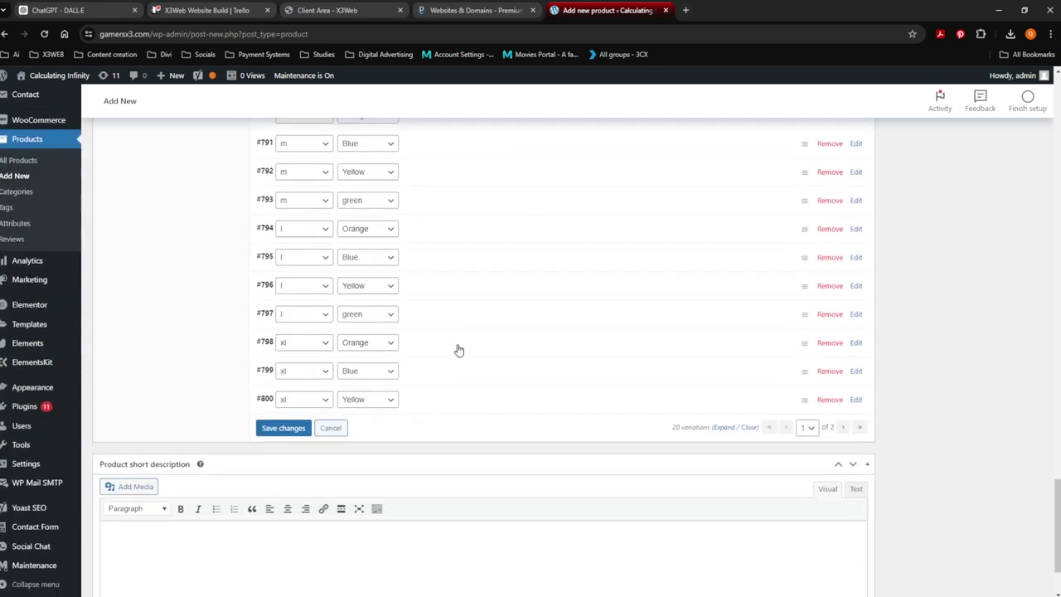
pyautogui.click(843, 427)
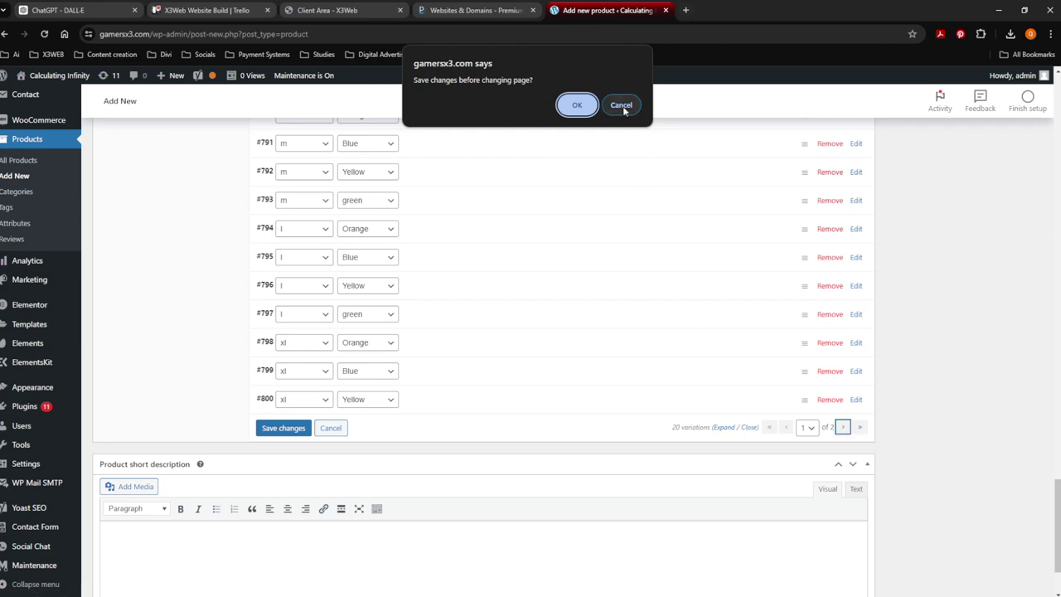
pyautogui.click(621, 105)
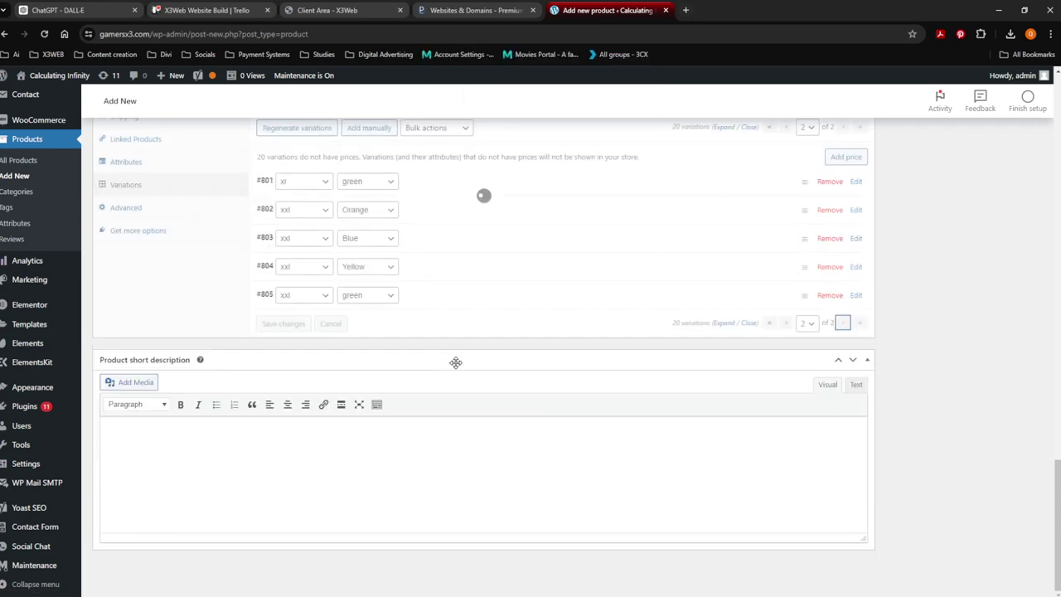
pyautogui.scroll(2, 445, 351)
pyautogui.scroll(-2, 436, 349)
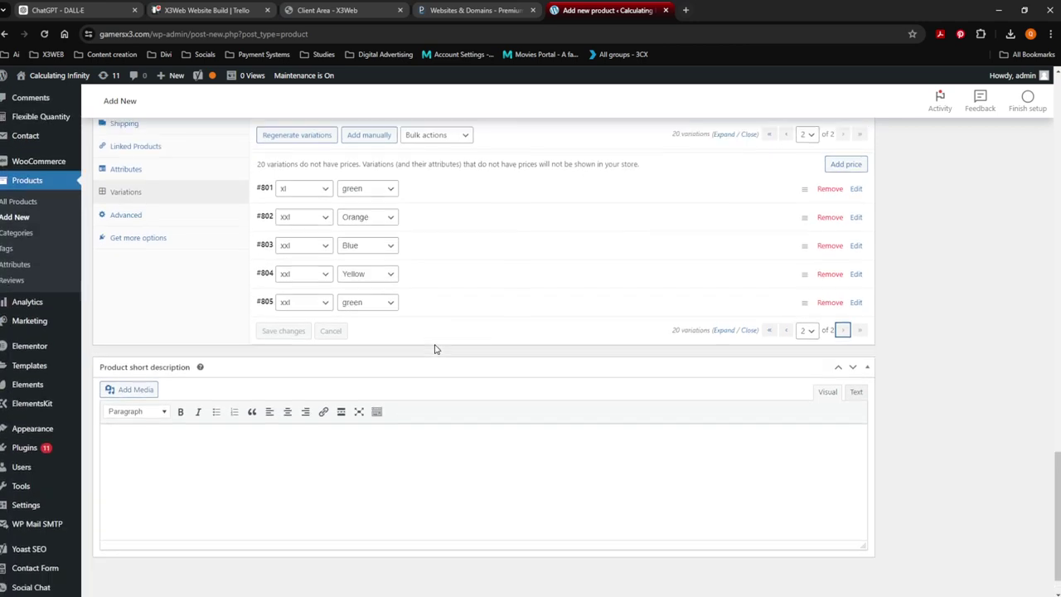
# Enter "short decription" as the product's short description
pyautogui.click(143, 445)
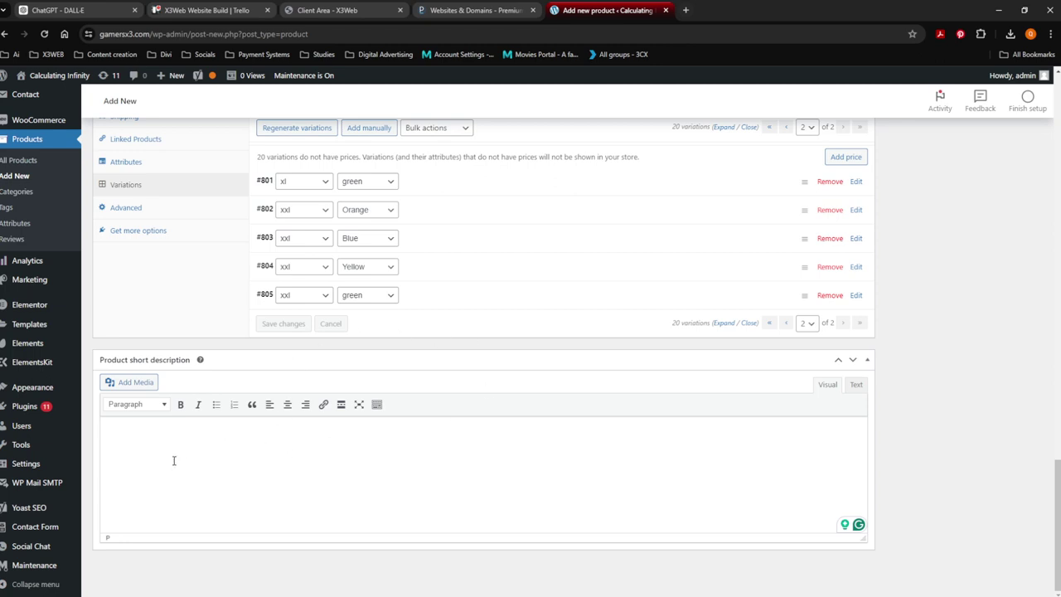
pyautogui.write('sh')
pyautogui.write('ort des')
pyautogui.write('s')
# Add the product tags "thirt", "mesn shirt" and "orange shirt"
pyautogui.scroll(5, 840, 505)
pyautogui.scroll(6, 857, 493)
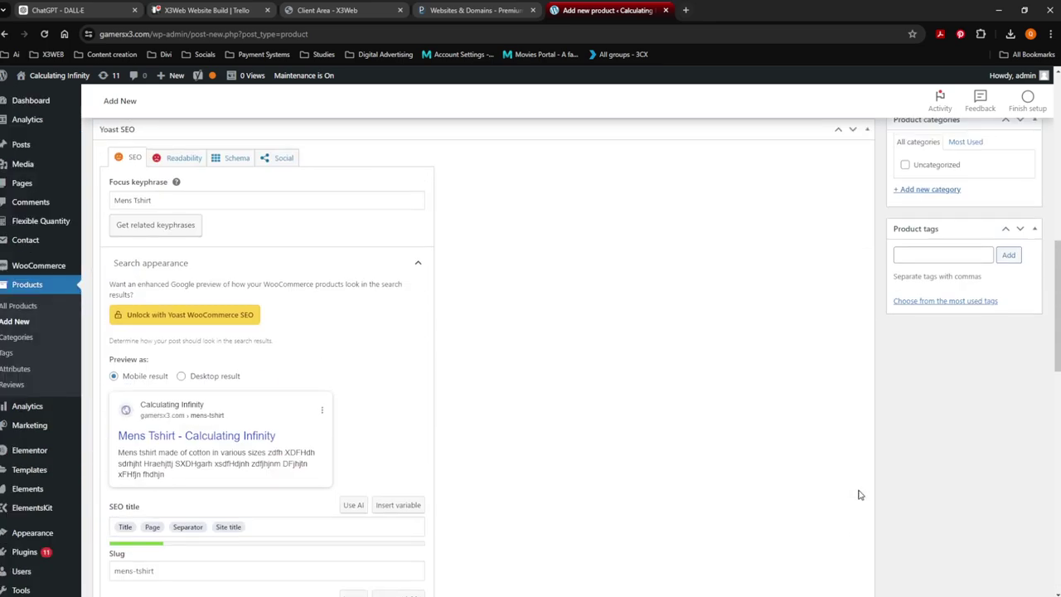
pyautogui.click(910, 314)
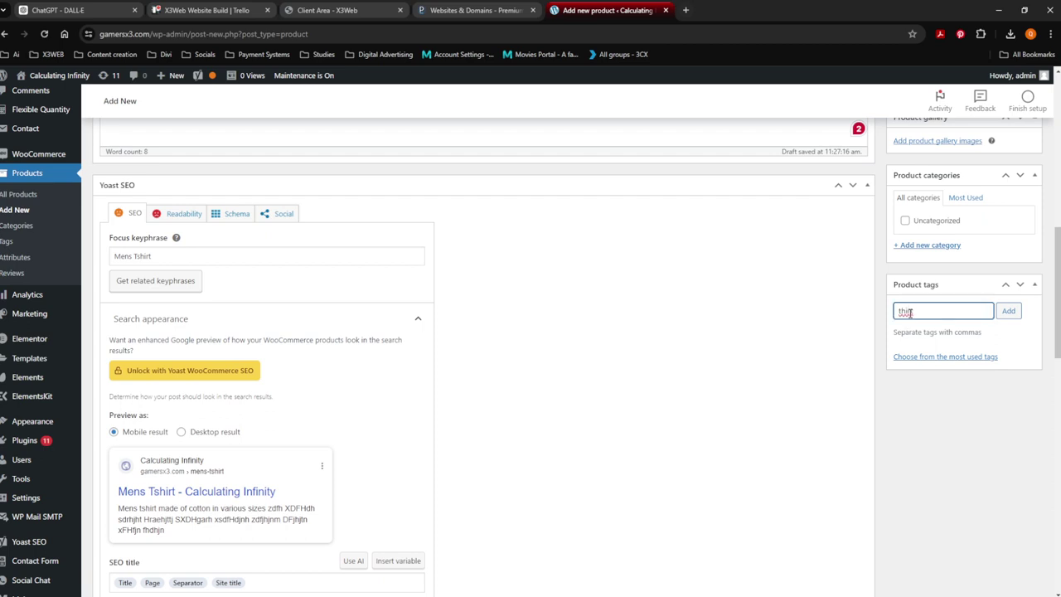
pyautogui.press('Return')
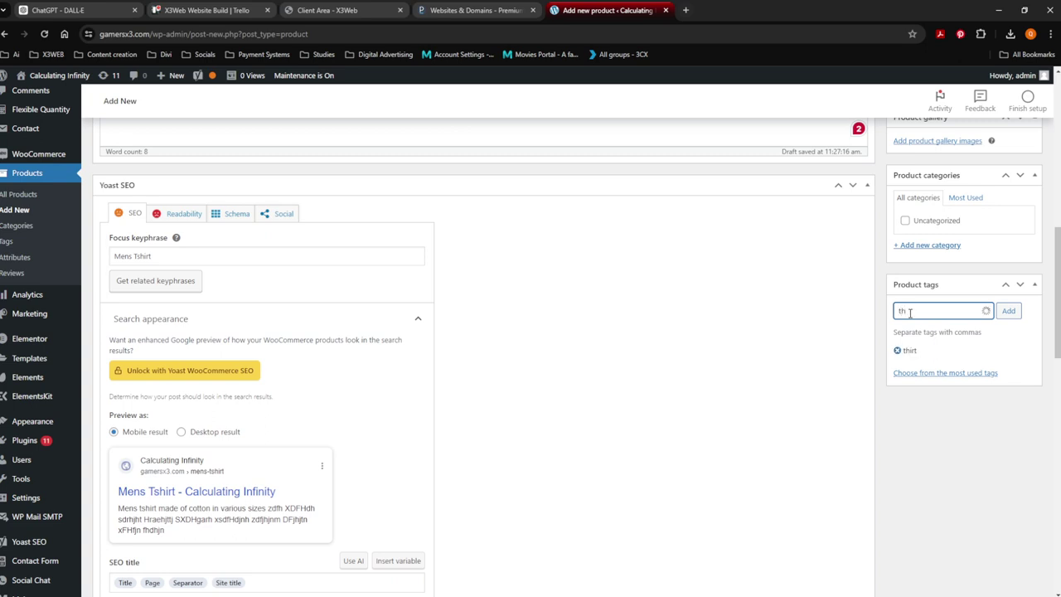
pyautogui.press('BackSpace')
pyautogui.press('BackSpace')
pyautogui.write('metn shirt')
pyautogui.press('Return')
pyautogui.write('orang')
pyautogui.press('Return')
# Enter Tshirts as the name for a new product category, leaving the parent category unset
pyautogui.scroll(2, 925, 418)
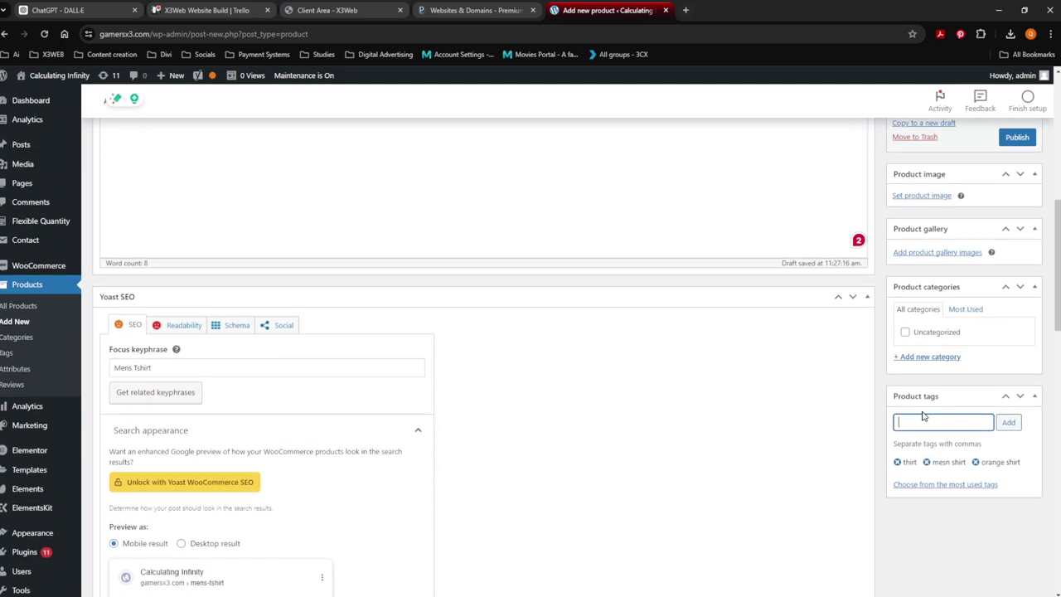
pyautogui.click(912, 361)
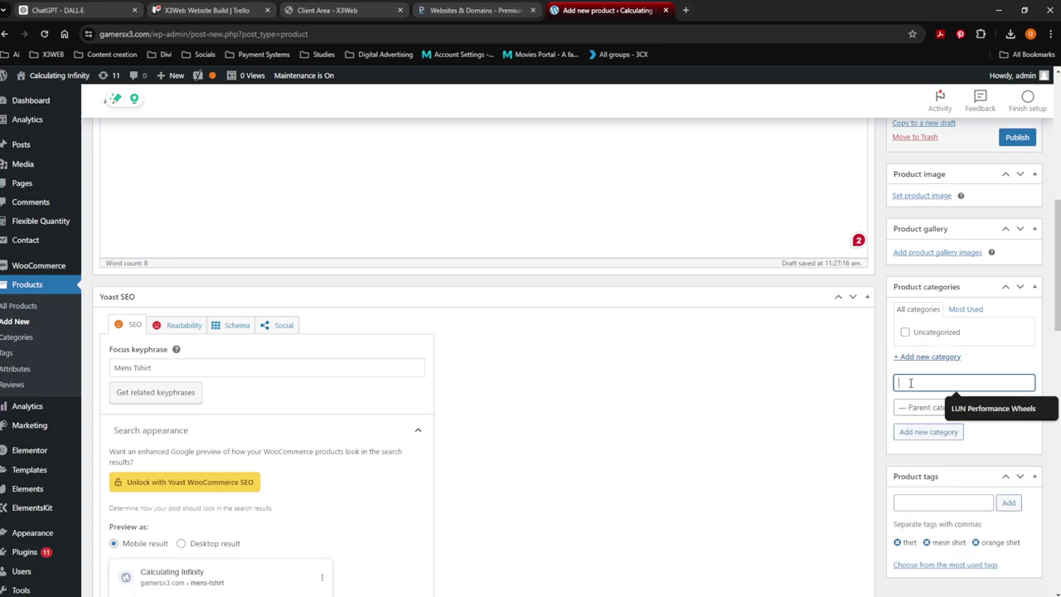
pyautogui.write('Tsh')
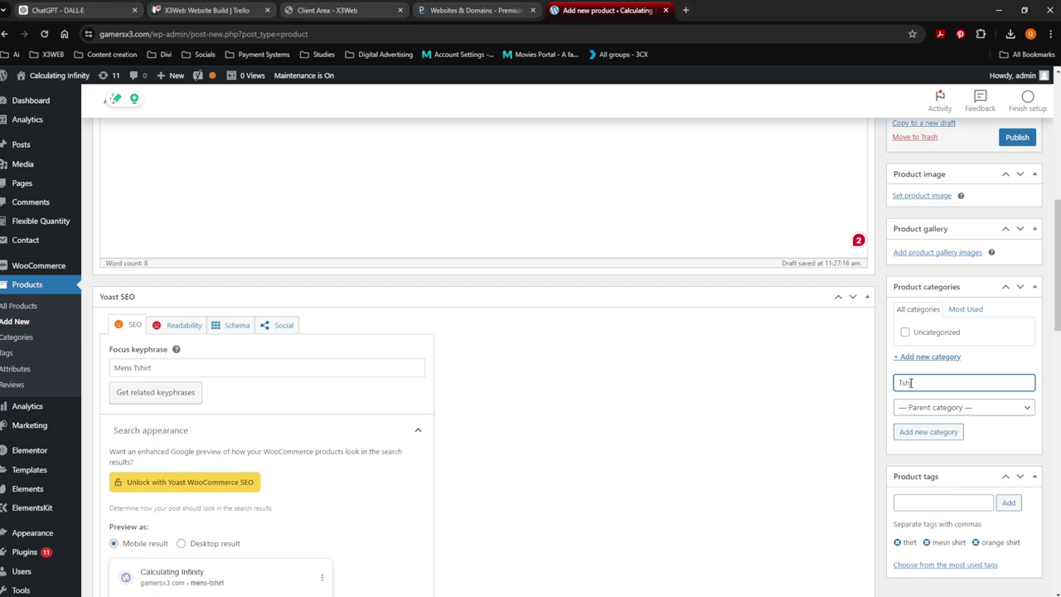
pyautogui.write('irts')
pyautogui.click(982, 363)
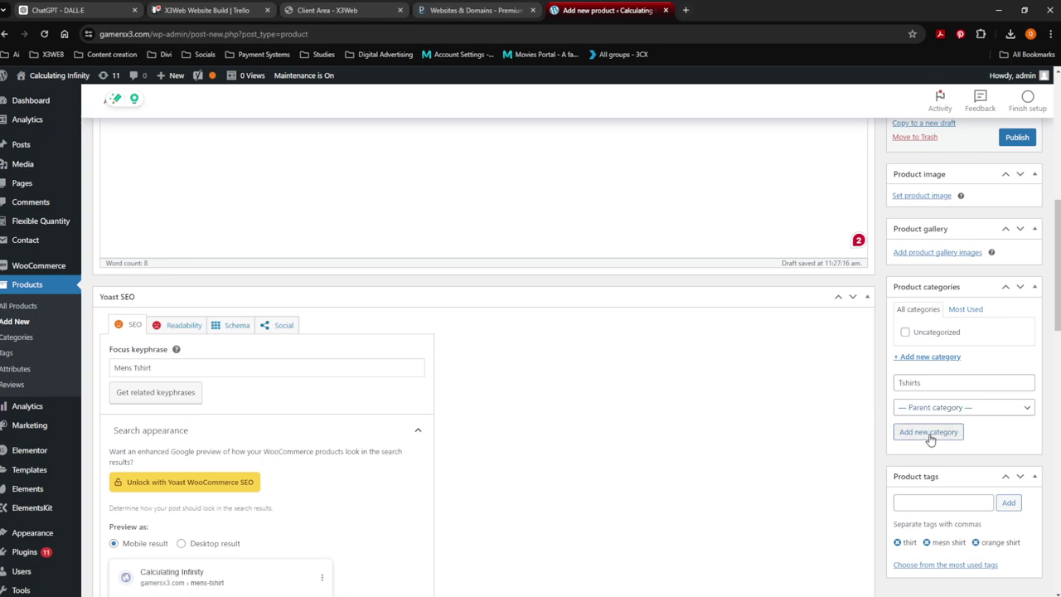
pyautogui.scroll(2, 932, 419)
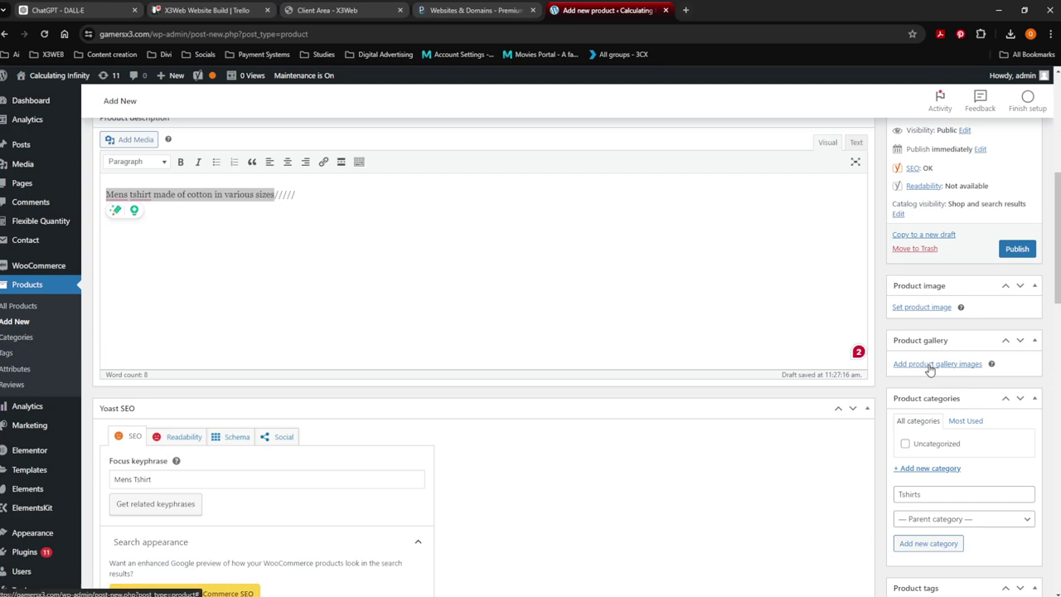
pyautogui.click(931, 368)
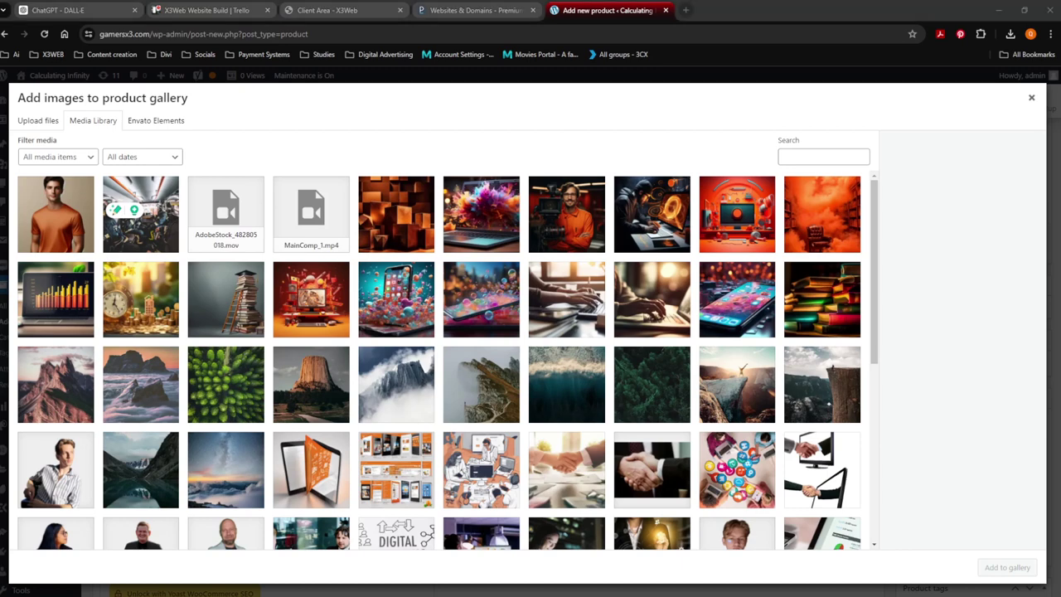
pyautogui.moveTo(4, 356); pyautogui.dragTo(273, 373)
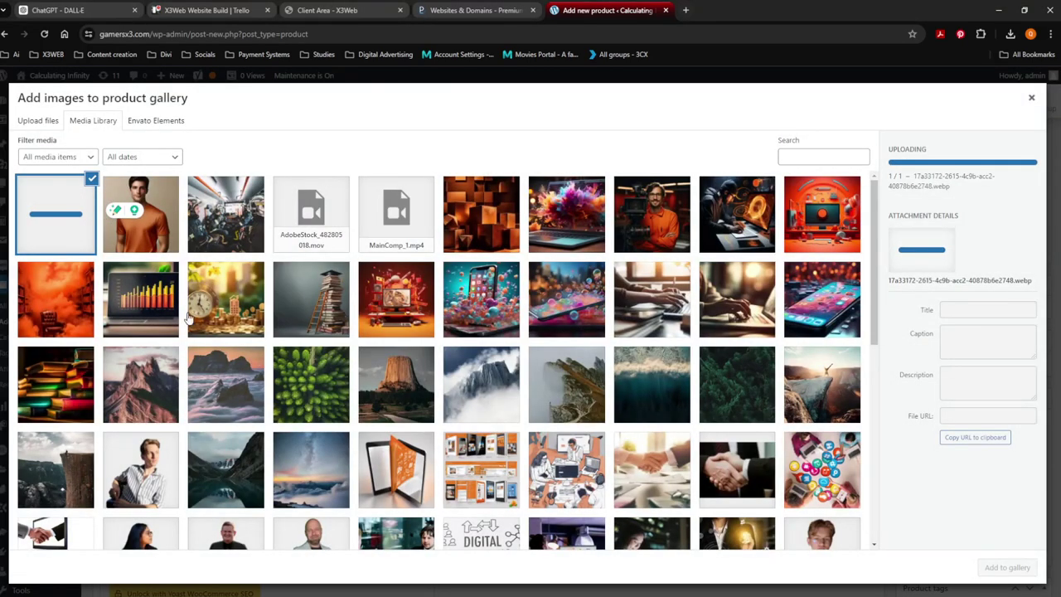
# Add both orange T-shirt photos, the bearded man in orange, the hooded designer and the red monitor picture to the product gallery
pyautogui.click(80, 228)
pyautogui.click(132, 235)
pyautogui.click(54, 236)
pyautogui.click(664, 231)
pyautogui.click(731, 224)
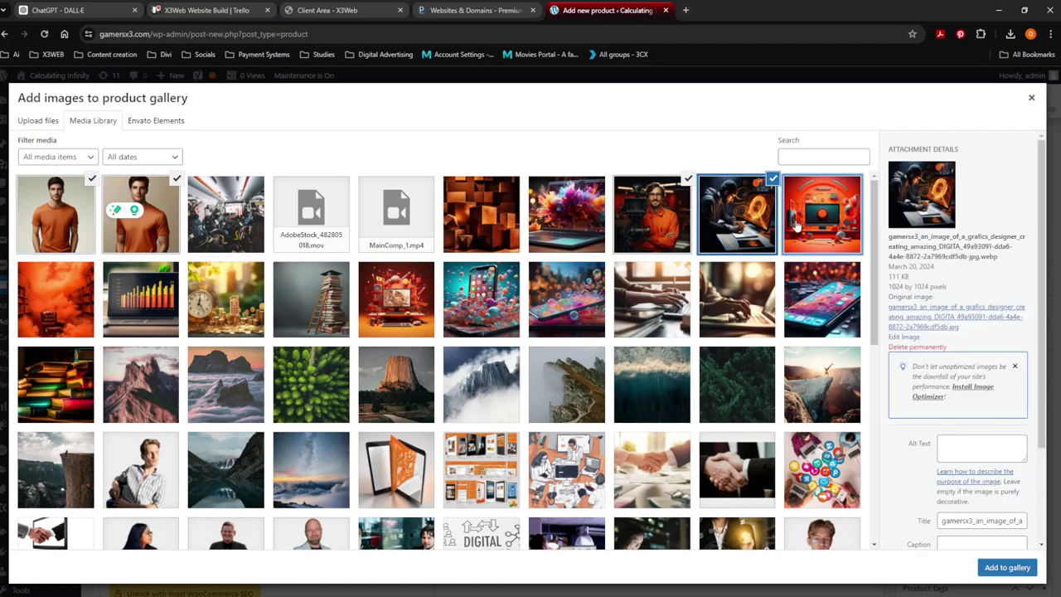
pyautogui.click(809, 228)
pyautogui.click(1005, 568)
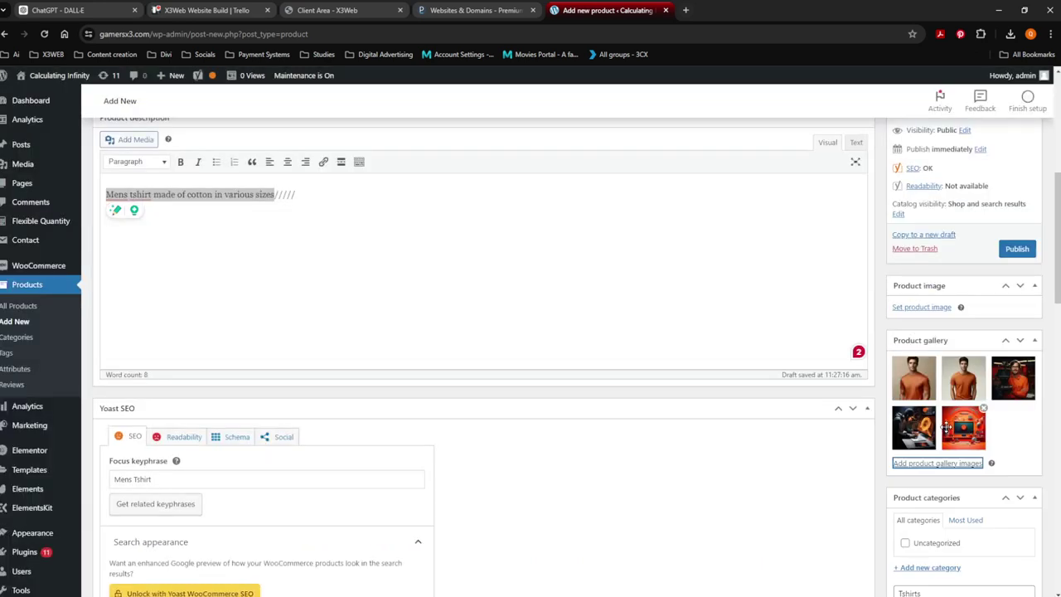
# Set the orange T-shirt photo 167637d2-a900-47e8-8b68-dd9ae3a20b07.webp as the product image and publish the product
pyautogui.scroll(1, 945, 425)
pyautogui.click(920, 365)
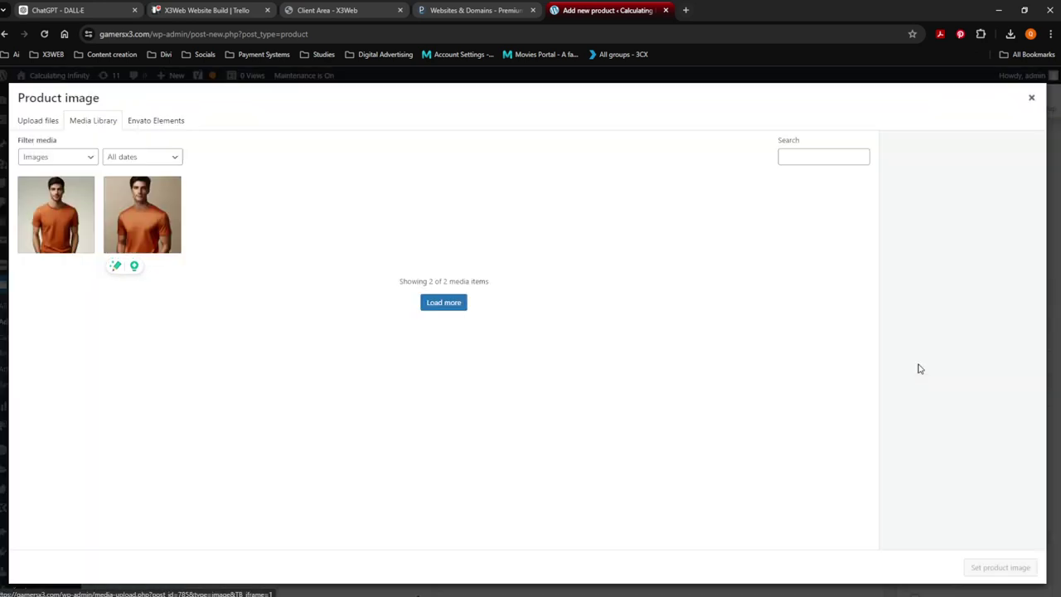
pyautogui.click(129, 207)
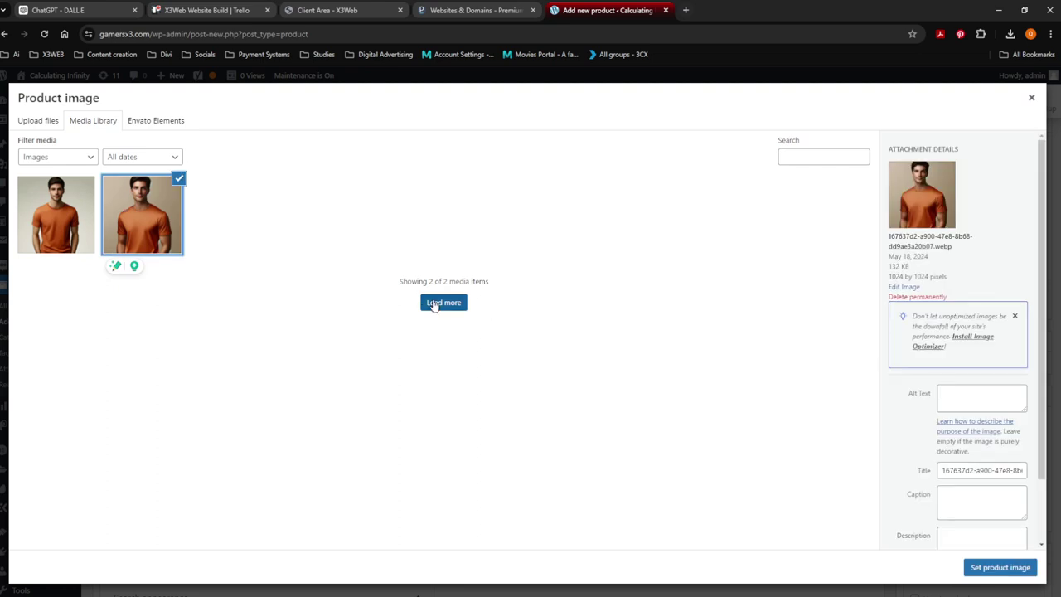
pyautogui.click(987, 571)
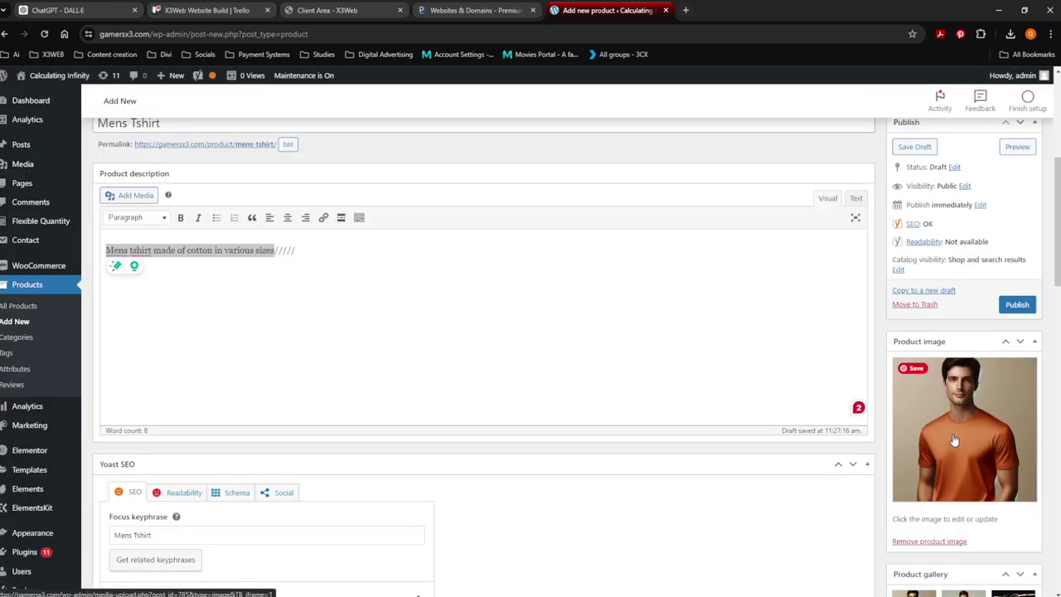
pyautogui.scroll(2, 940, 455)
pyautogui.click(1018, 472)
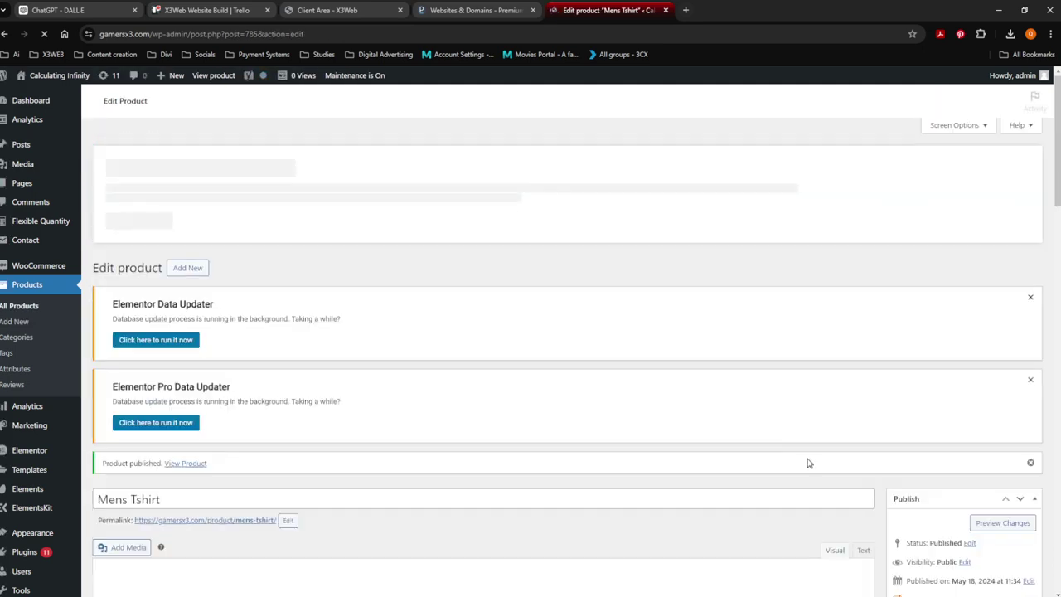
# Review the published product's title, SEO, gallery, tags, product data and short description, and view its page on the site
pyautogui.scroll(-4, 390, 406)
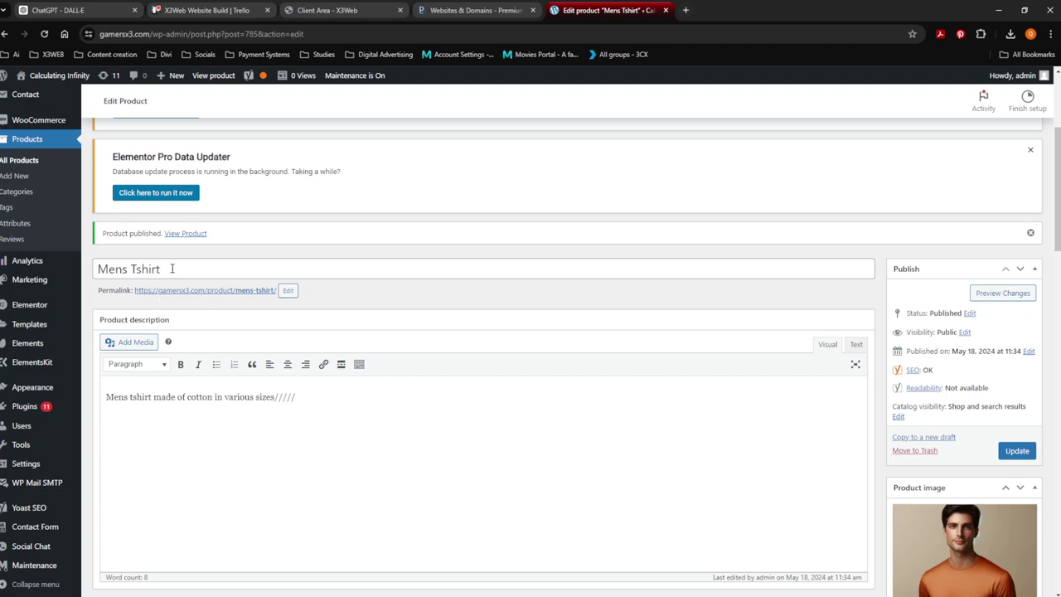
pyautogui.moveTo(172, 269); pyautogui.dragTo(148, 269)
pyautogui.scroll(-5, 379, 313)
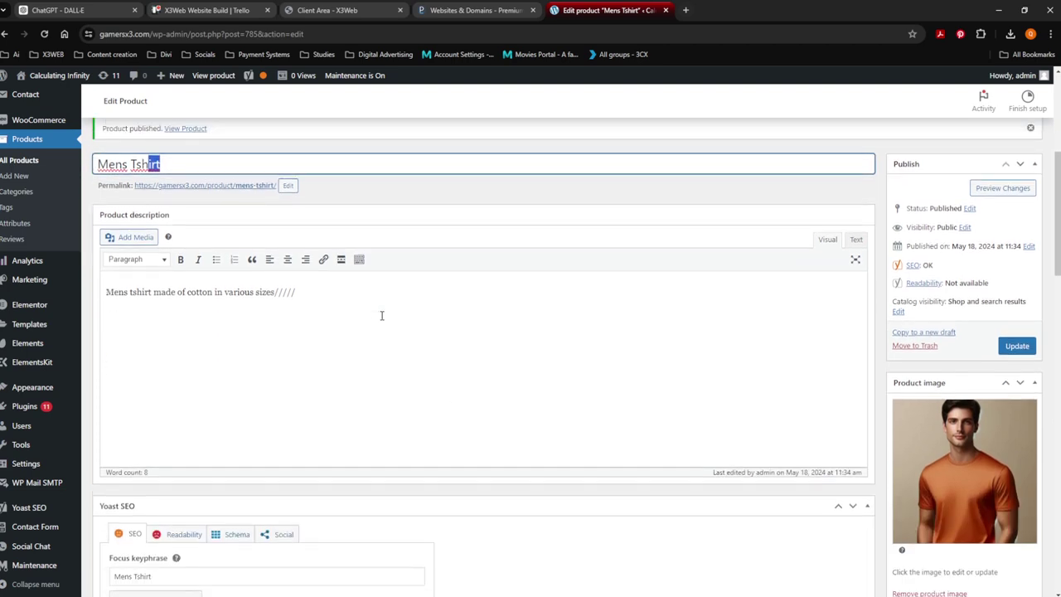
pyautogui.scroll(-2, 382, 320)
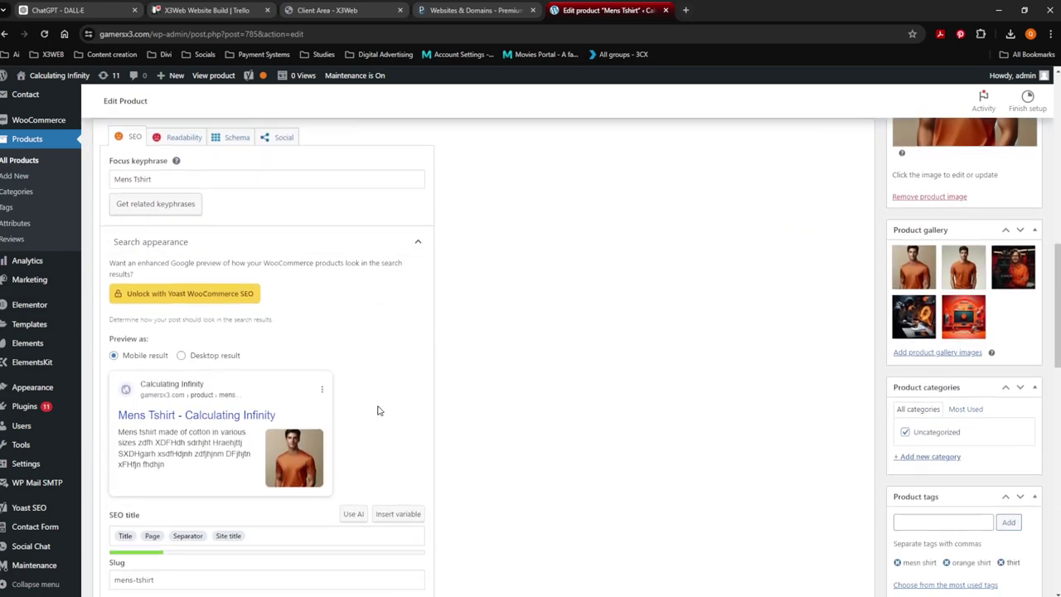
pyautogui.scroll(-4, 367, 403)
pyautogui.scroll(-8, 394, 412)
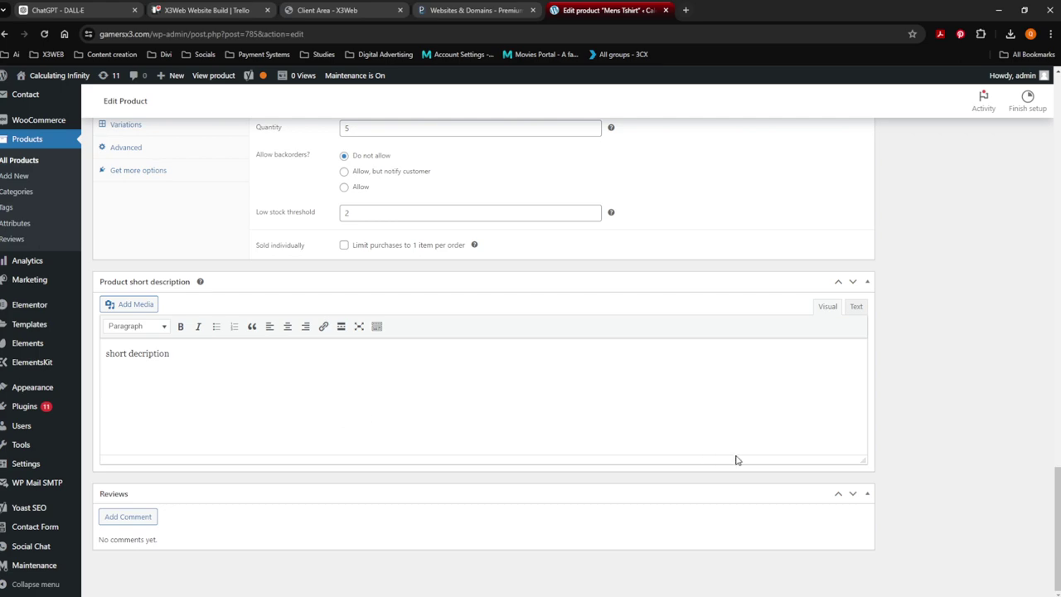
pyautogui.scroll(15, 995, 451)
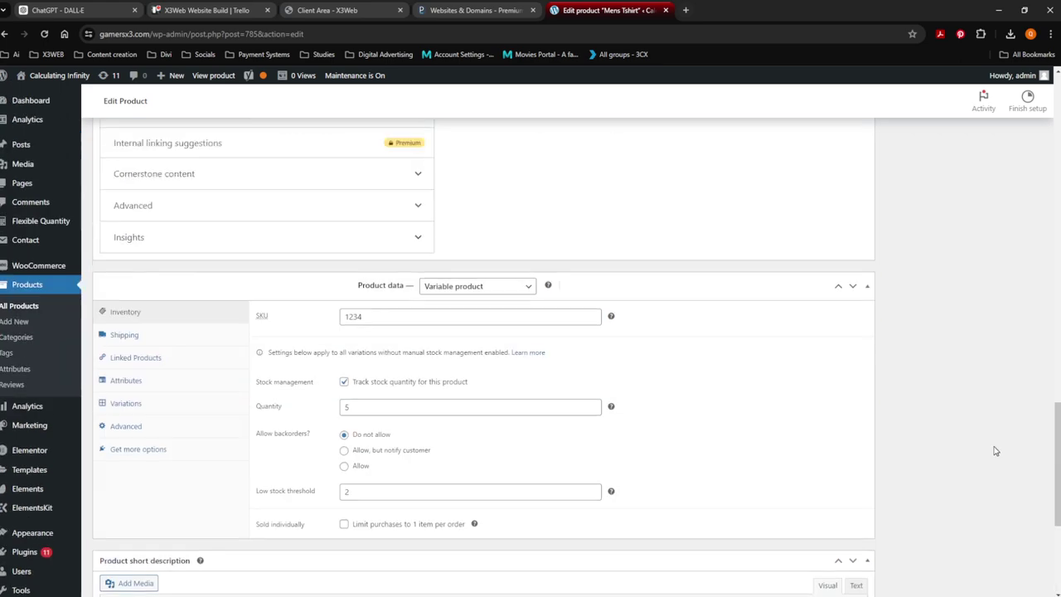
pyautogui.scroll(15, 989, 448)
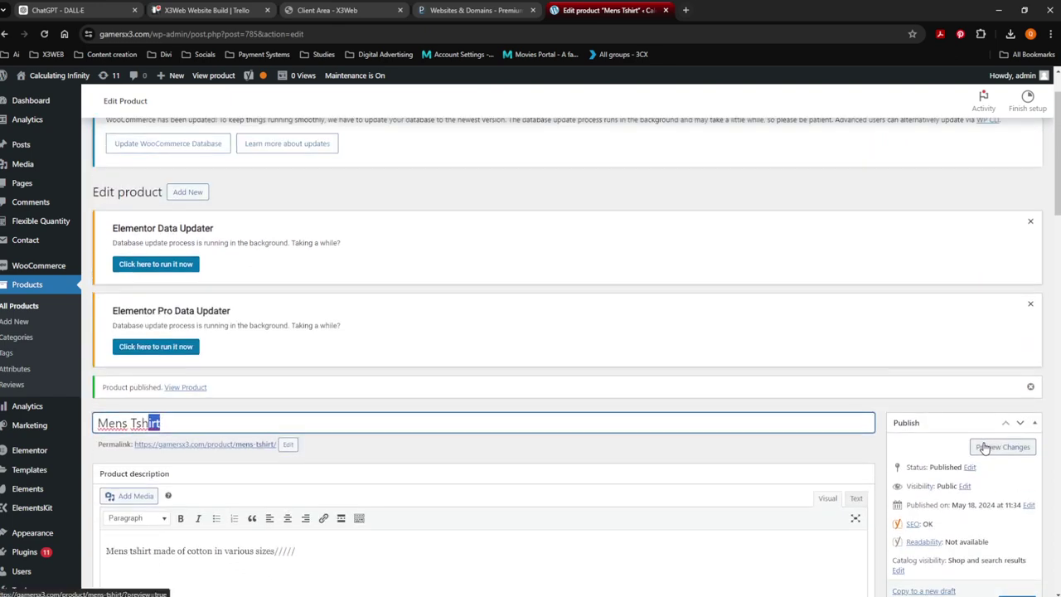
pyautogui.scroll(2, 989, 448)
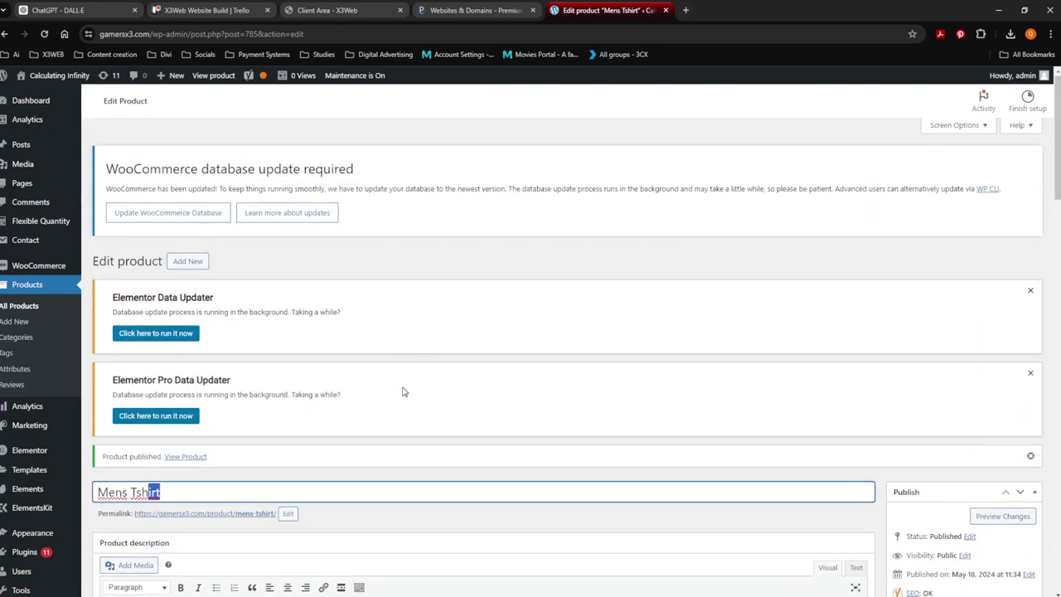
pyautogui.click(213, 76)
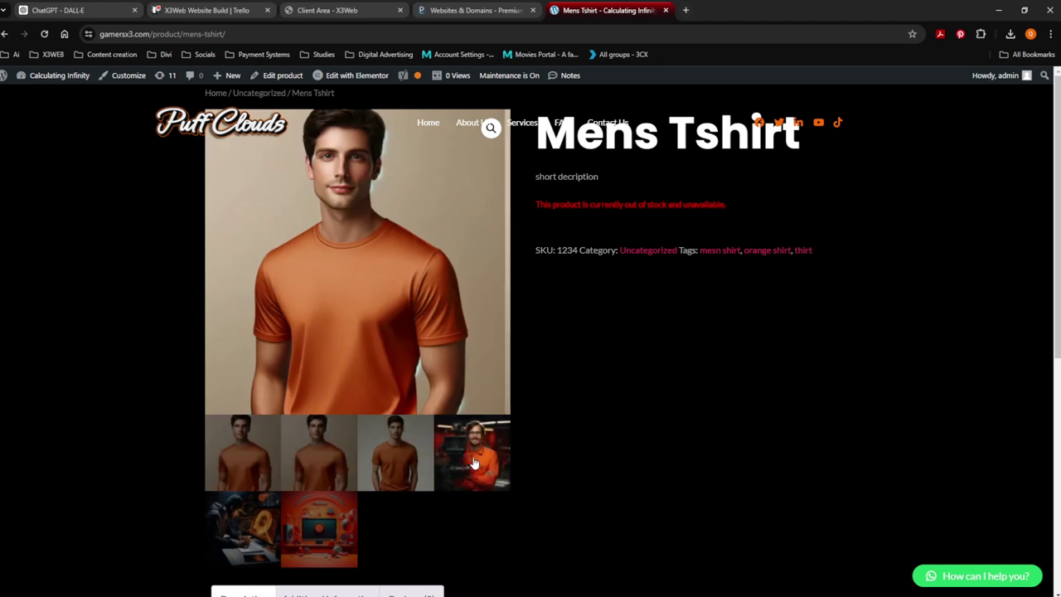
# Examine the live product page's gallery images, description, additional information and reviews
pyautogui.click(259, 458)
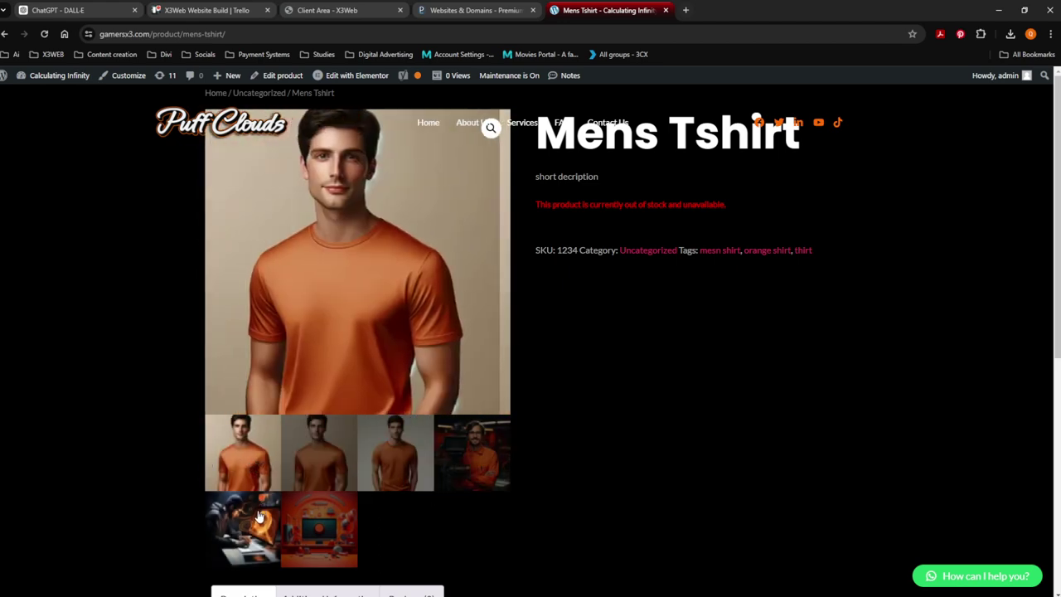
pyautogui.click(319, 529)
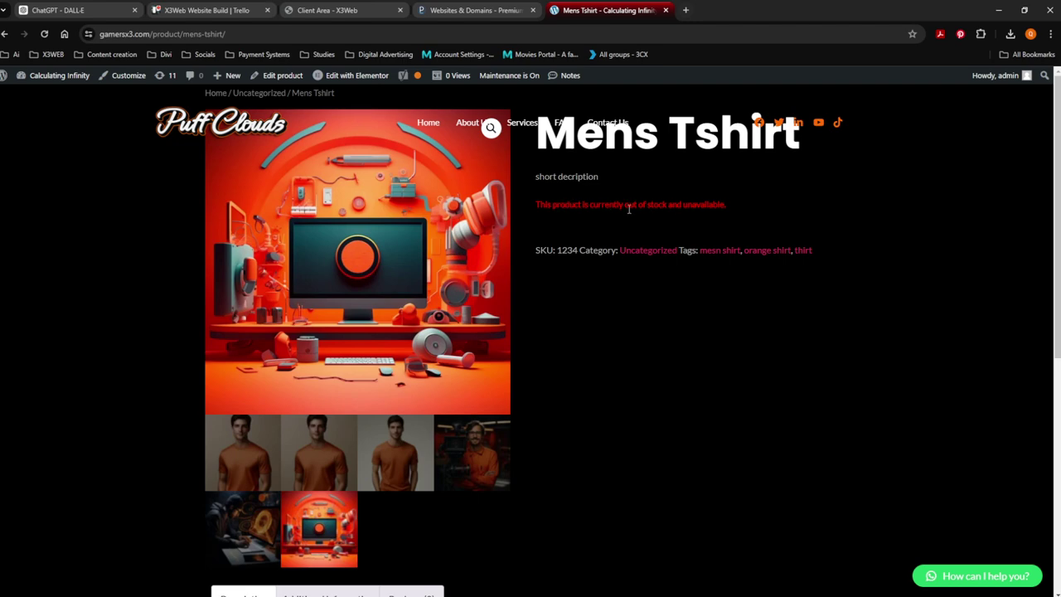
pyautogui.scroll(-3, 585, 436)
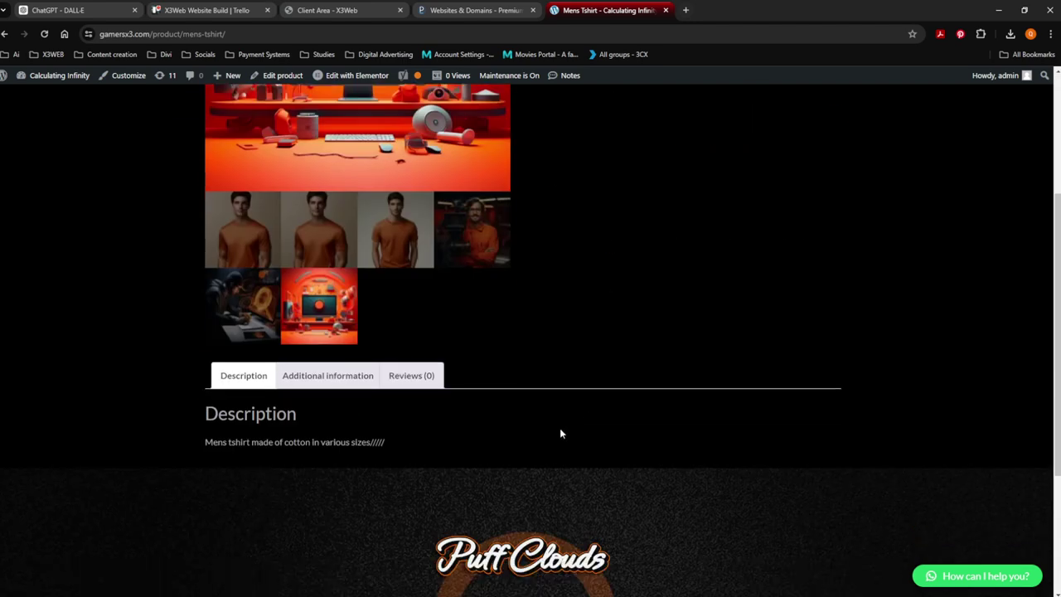
pyautogui.click(325, 378)
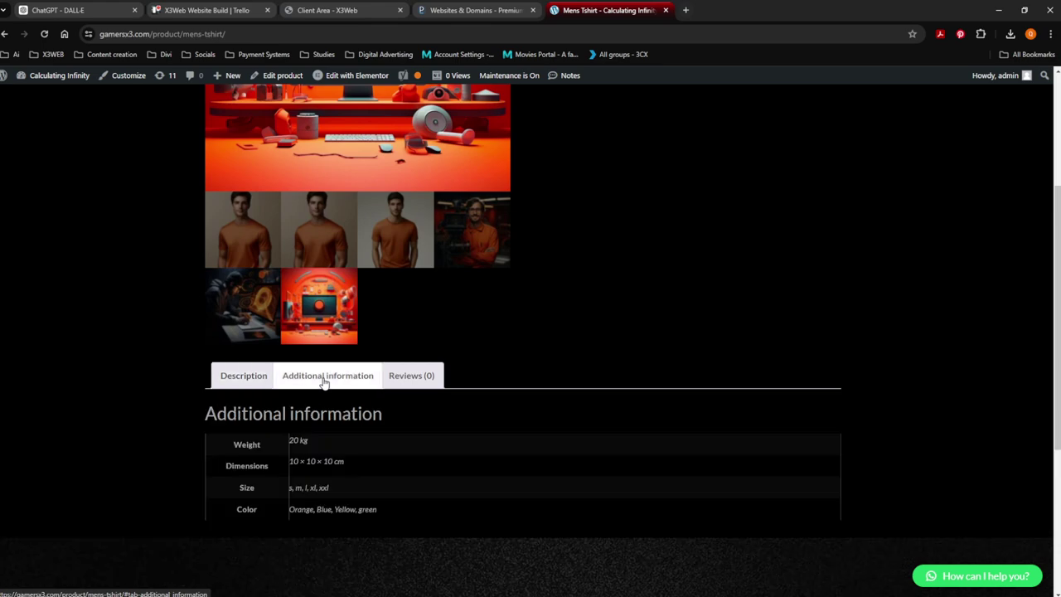
pyautogui.scroll(-1, 325, 381)
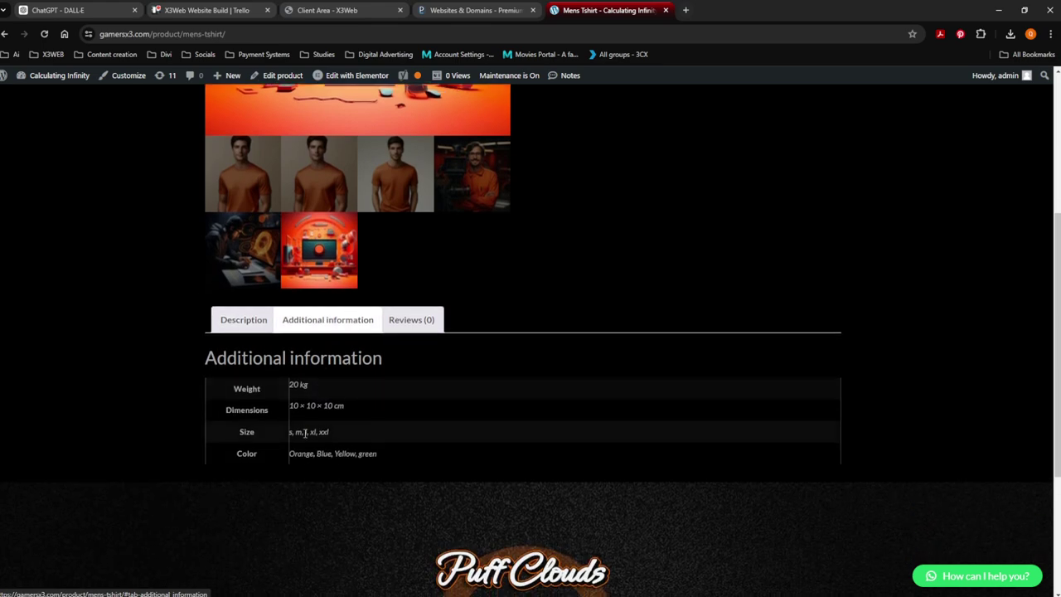
pyautogui.click(409, 329)
pyautogui.scroll(-2, 452, 433)
pyautogui.scroll(3, 453, 432)
pyautogui.scroll(3, 451, 432)
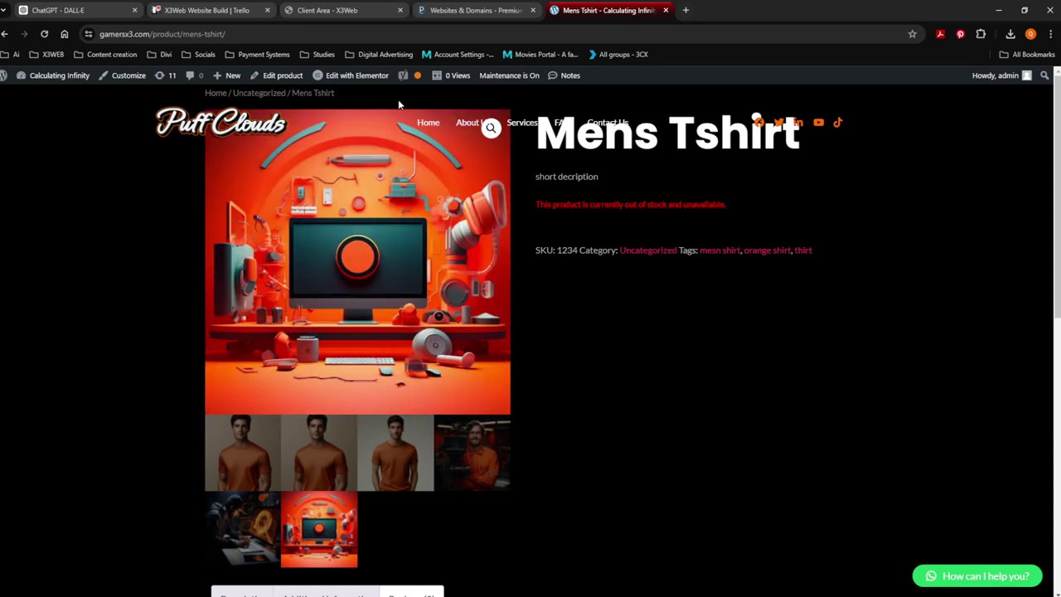
# Reopen the Mens Tshirt product for editing and show its variations in the product data
pyautogui.click(280, 75)
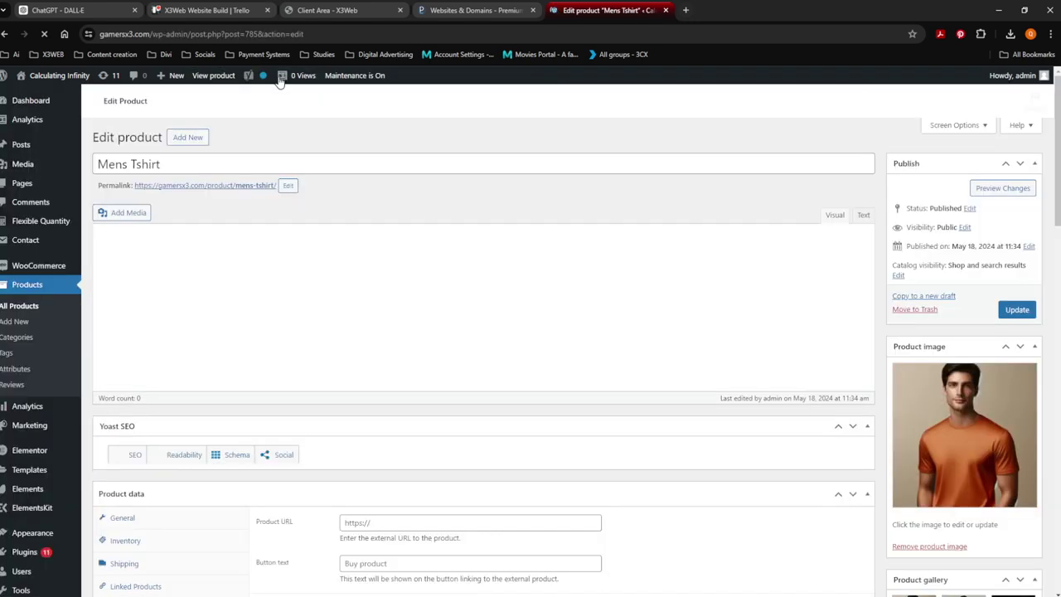
pyautogui.scroll(-15, 374, 426)
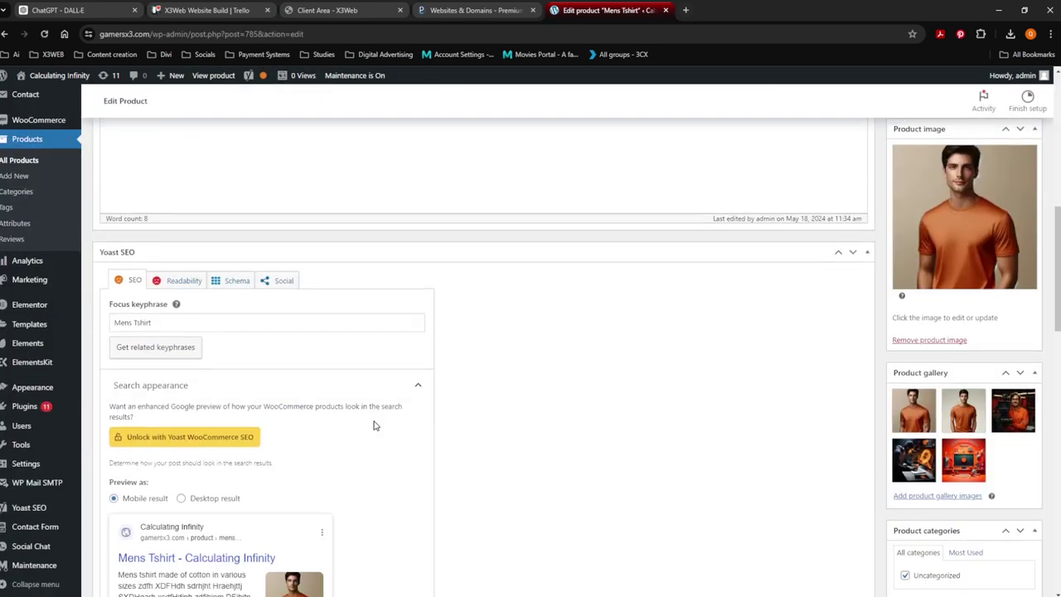
pyautogui.scroll(-5, 374, 426)
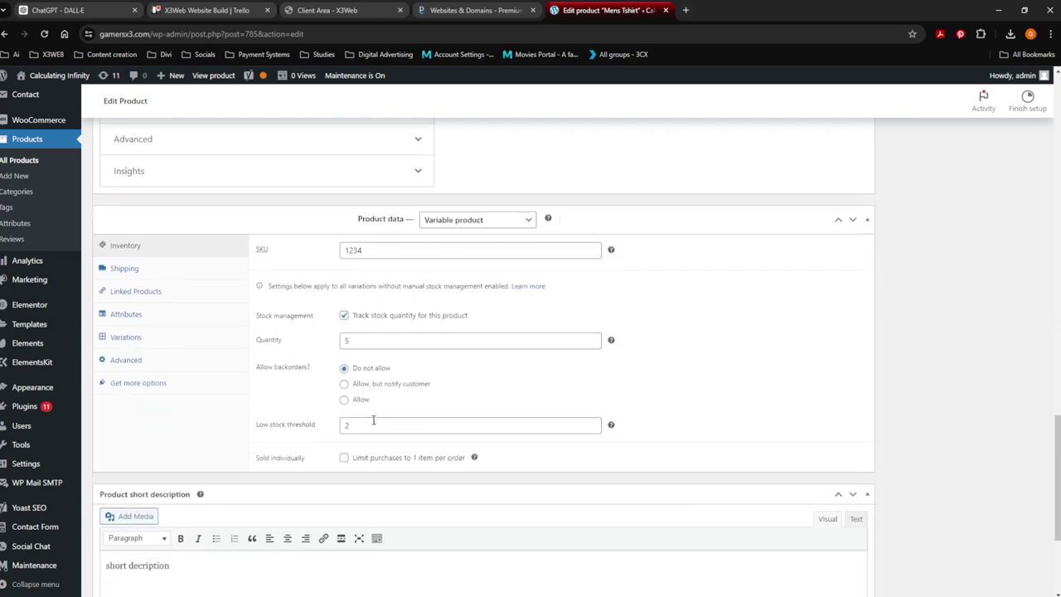
pyautogui.scroll(2, 358, 369)
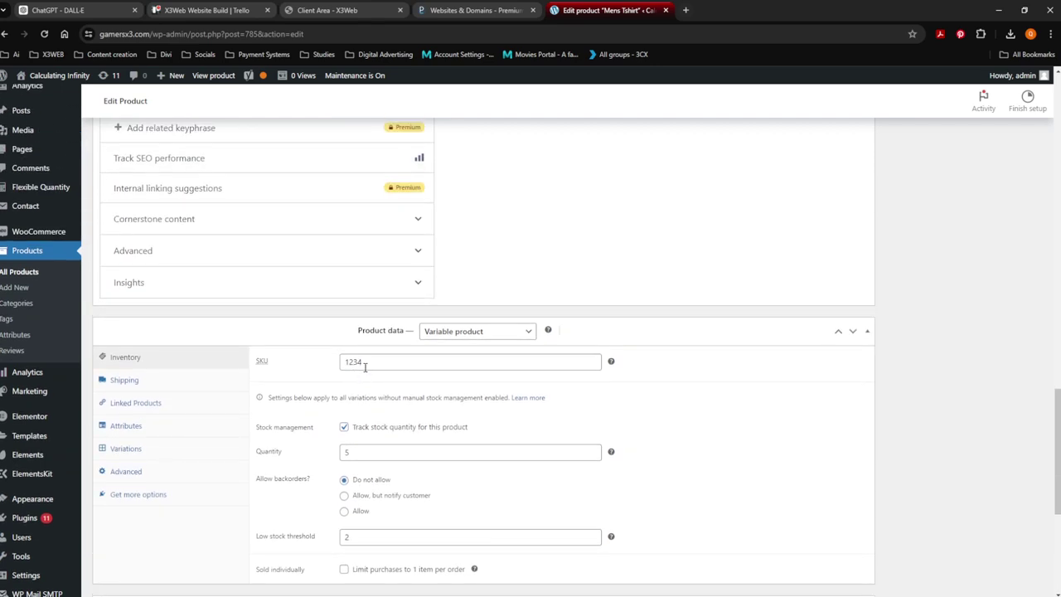
pyautogui.scroll(-2, 358, 386)
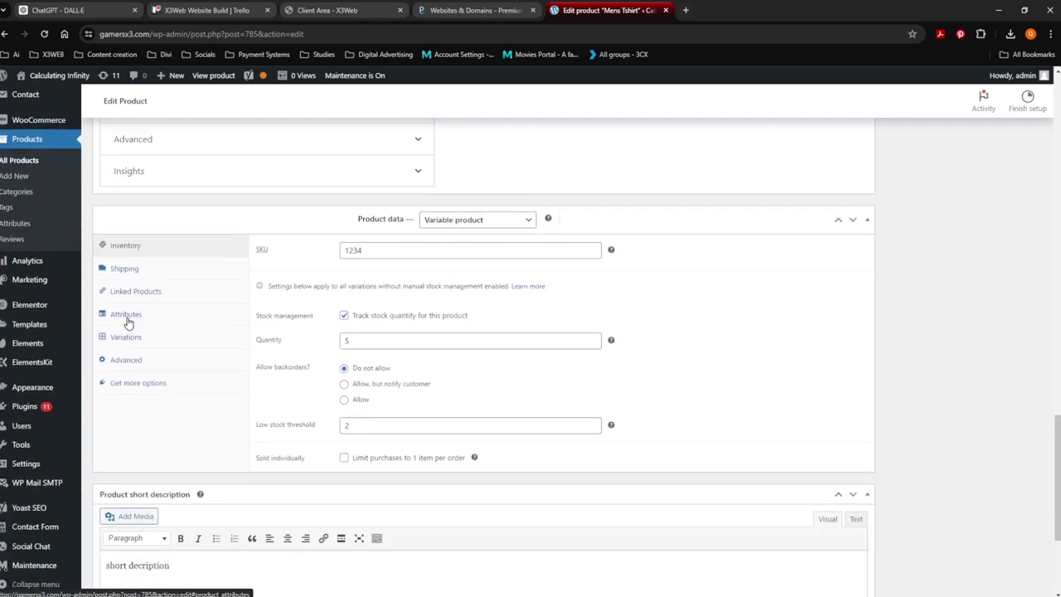
pyautogui.click(128, 340)
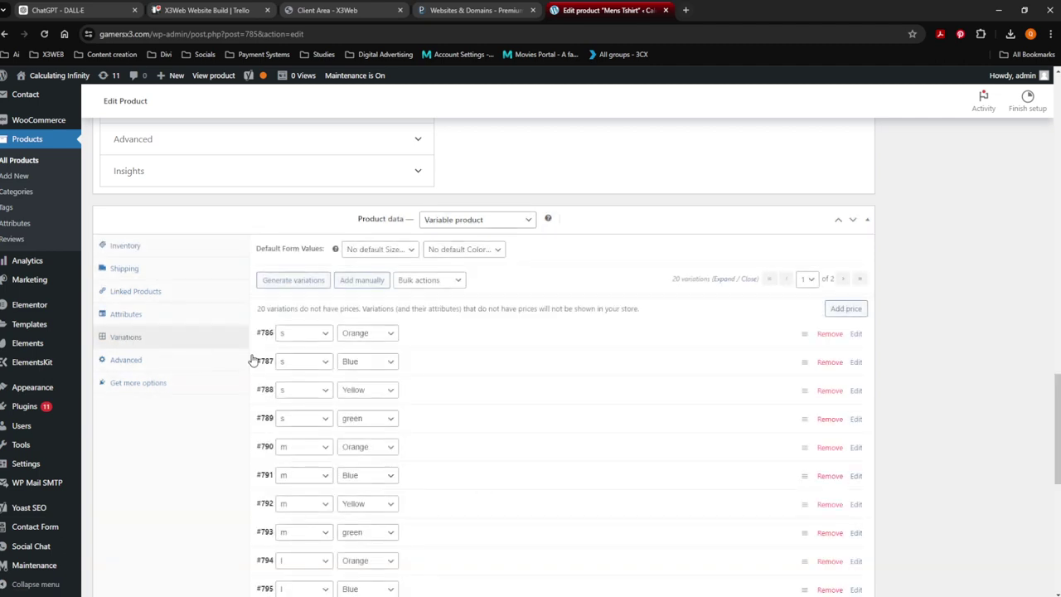
# Set the size s Orange variation's regular price to 25300 and sale price to 5, and update the product
pyautogui.click(442, 337)
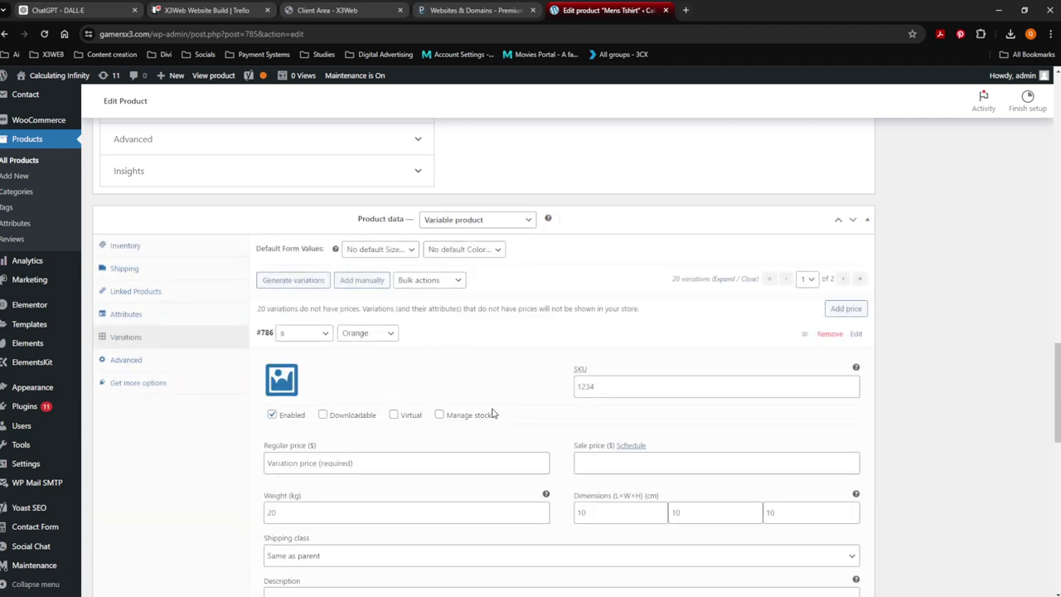
pyautogui.click(326, 464)
pyautogui.click(356, 492)
pyautogui.click(617, 464)
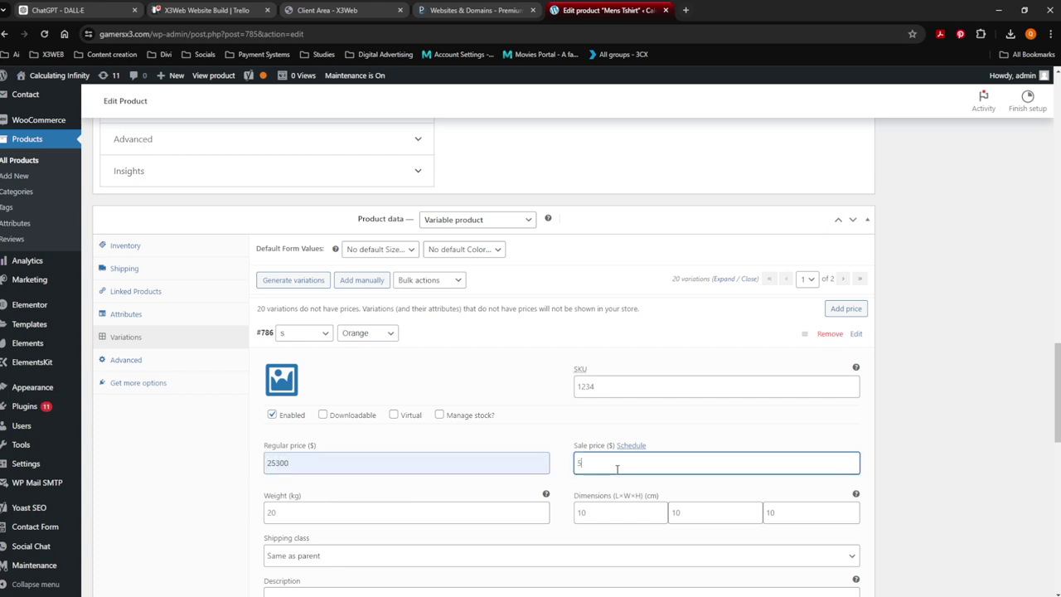
pyautogui.scroll(-15, 383, 431)
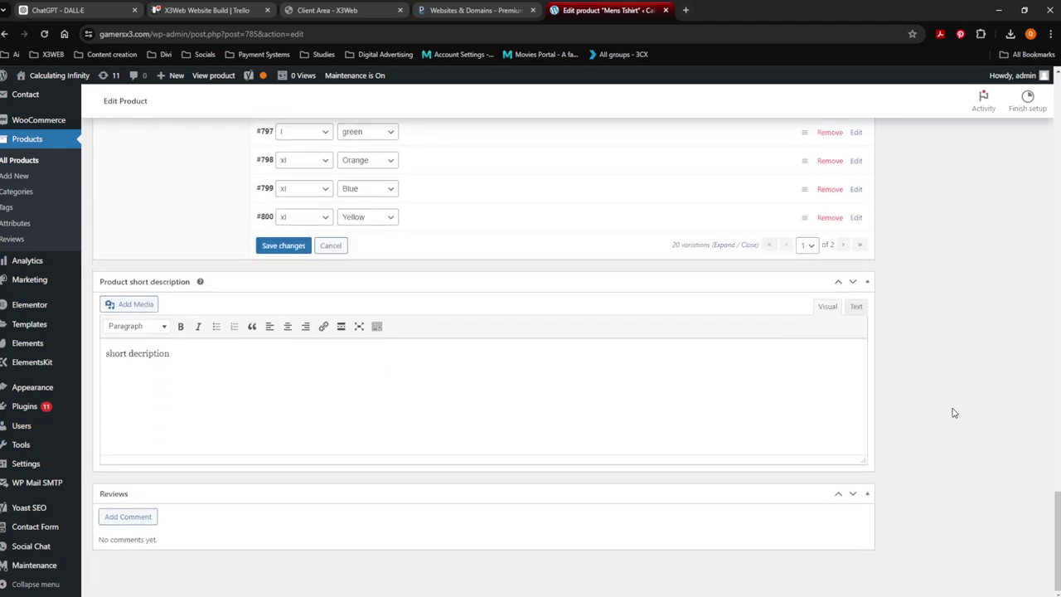
pyautogui.scroll(15, 970, 403)
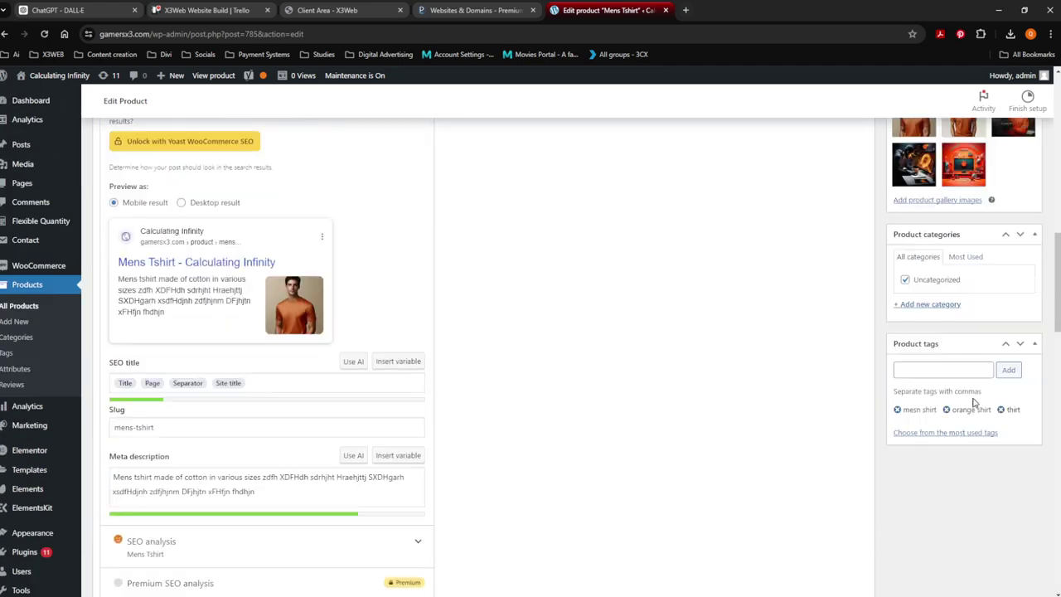
pyautogui.scroll(10, 976, 394)
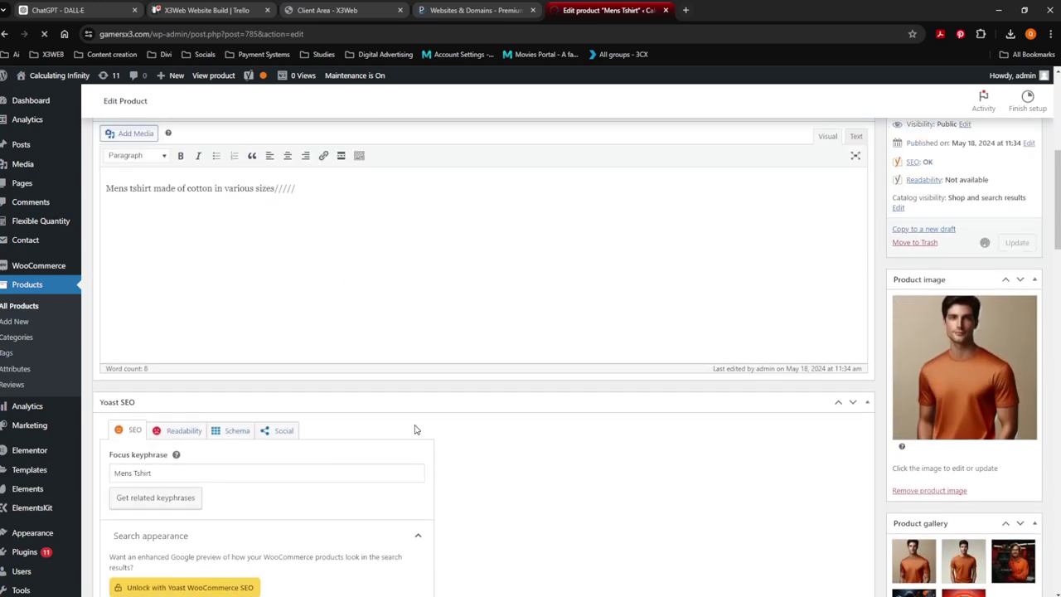
# Dismiss the Elementor Data Updater and Elementor Pro Data Updater notices above the product editor
pyautogui.scroll(-10, 416, 430)
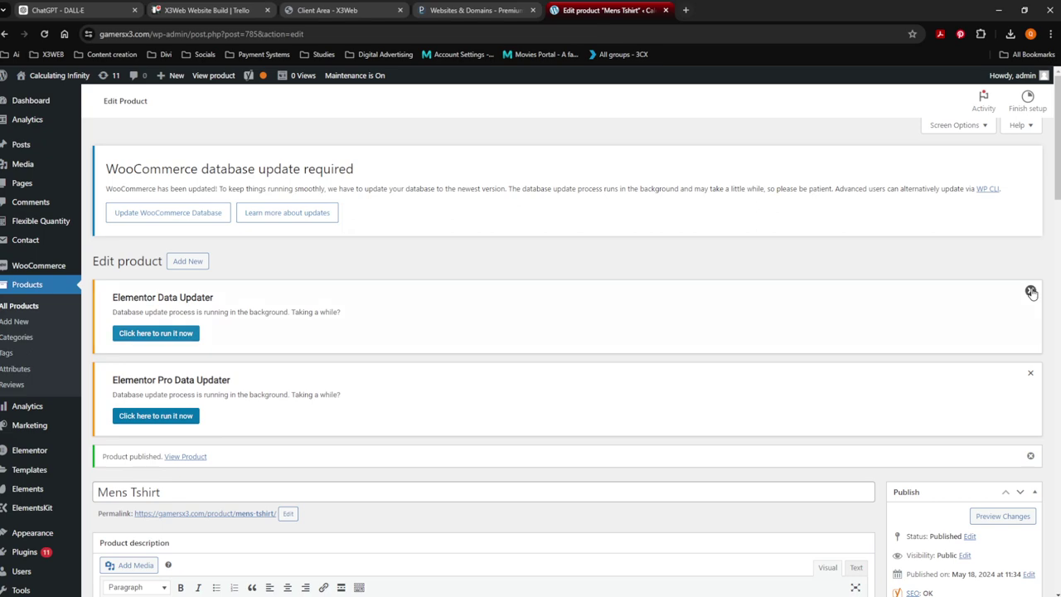
pyautogui.click(1031, 292)
pyautogui.click(1032, 292)
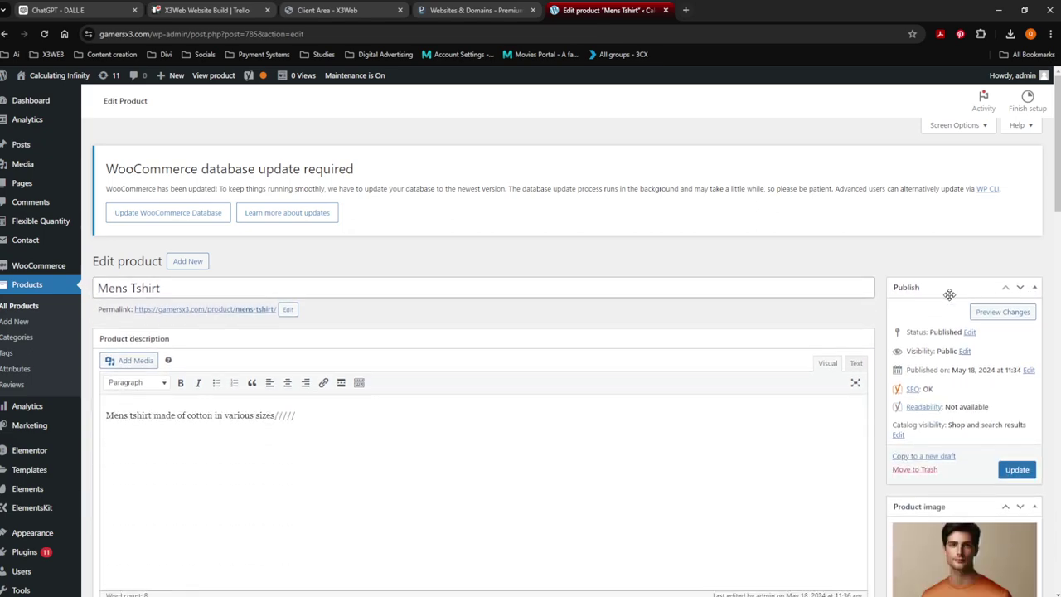
# Review the updated product's description, SEO settings, tags, inventory data and short description
pyautogui.scroll(-15, 371, 420)
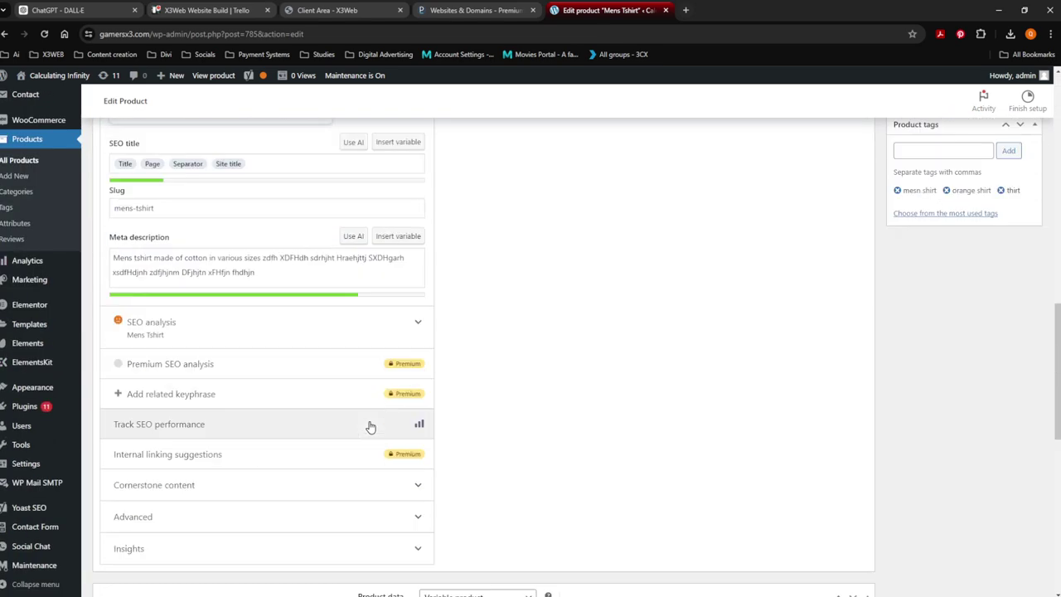
pyautogui.scroll(-4, 370, 426)
pyautogui.scroll(5, 369, 423)
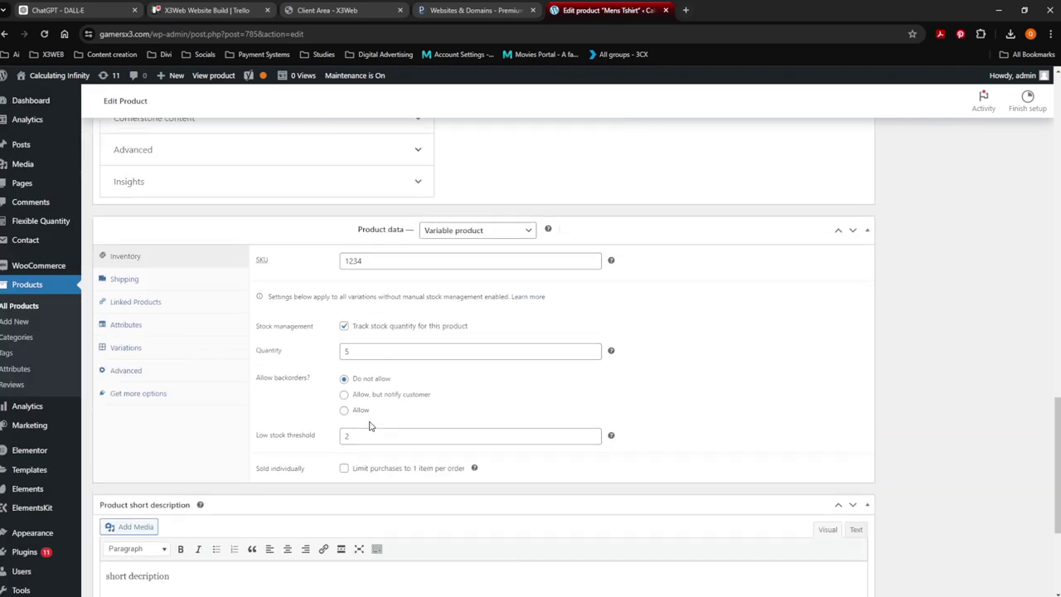
pyautogui.scroll(8, 371, 426)
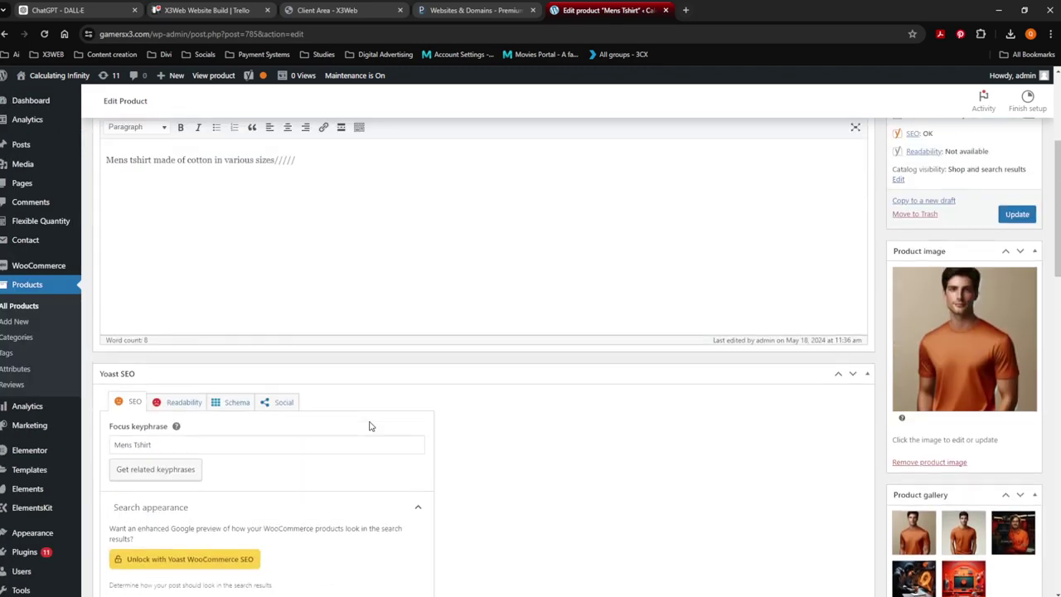
pyautogui.scroll(-2, 371, 426)
pyautogui.scroll(-12, 371, 426)
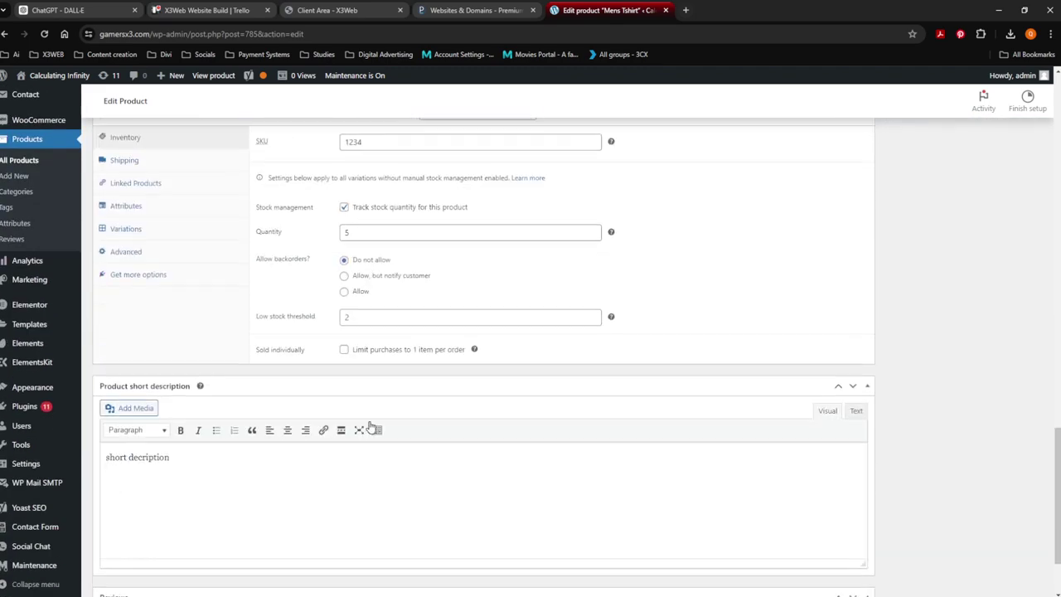